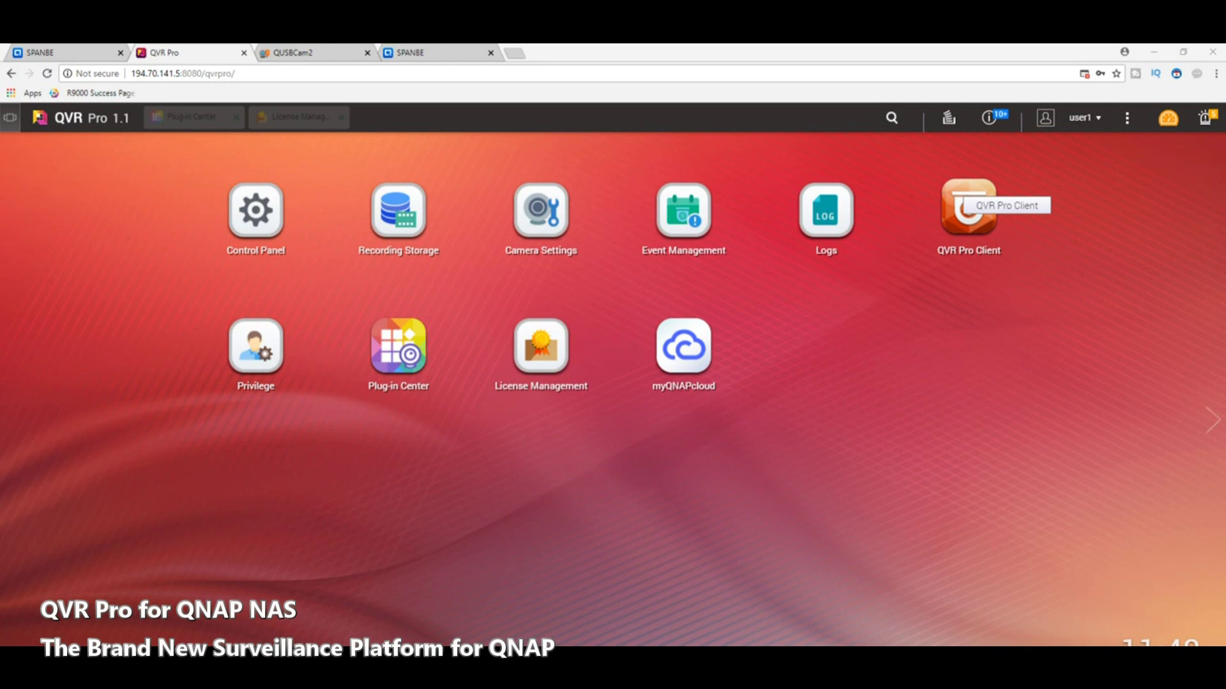
Launch the QVR Pro Client and go through its three-page introduction, closing it at the end.
left_click(968, 212)
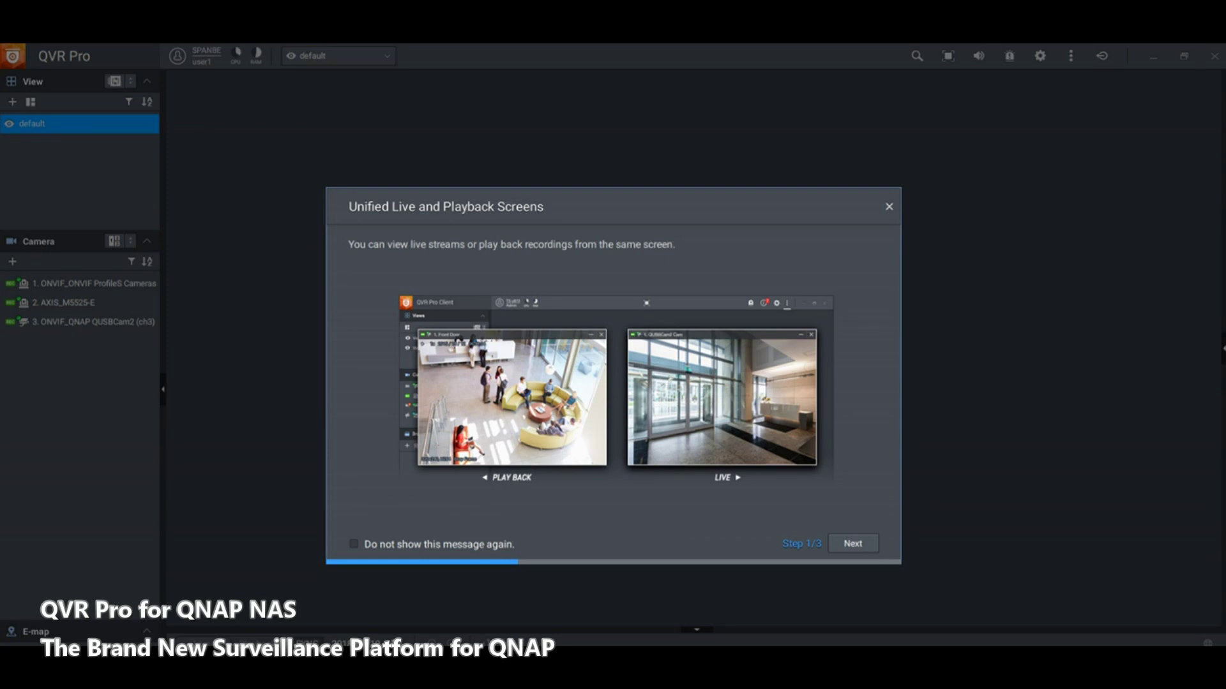
left_click(853, 544)
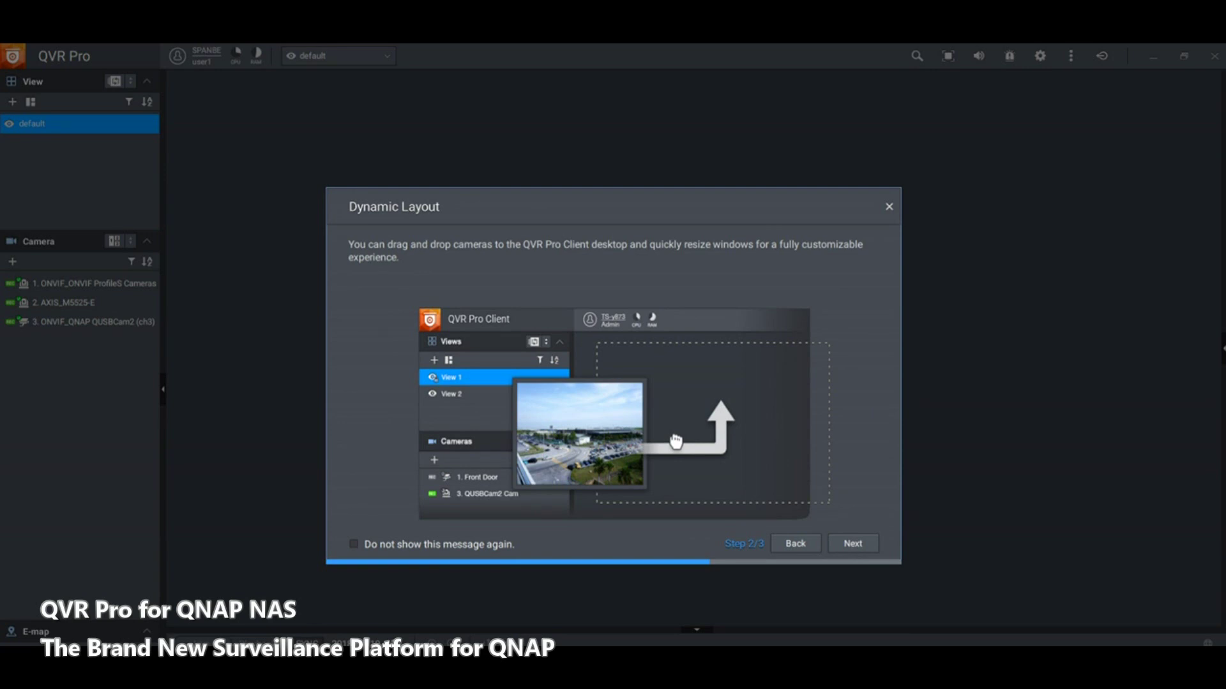
key("Return")
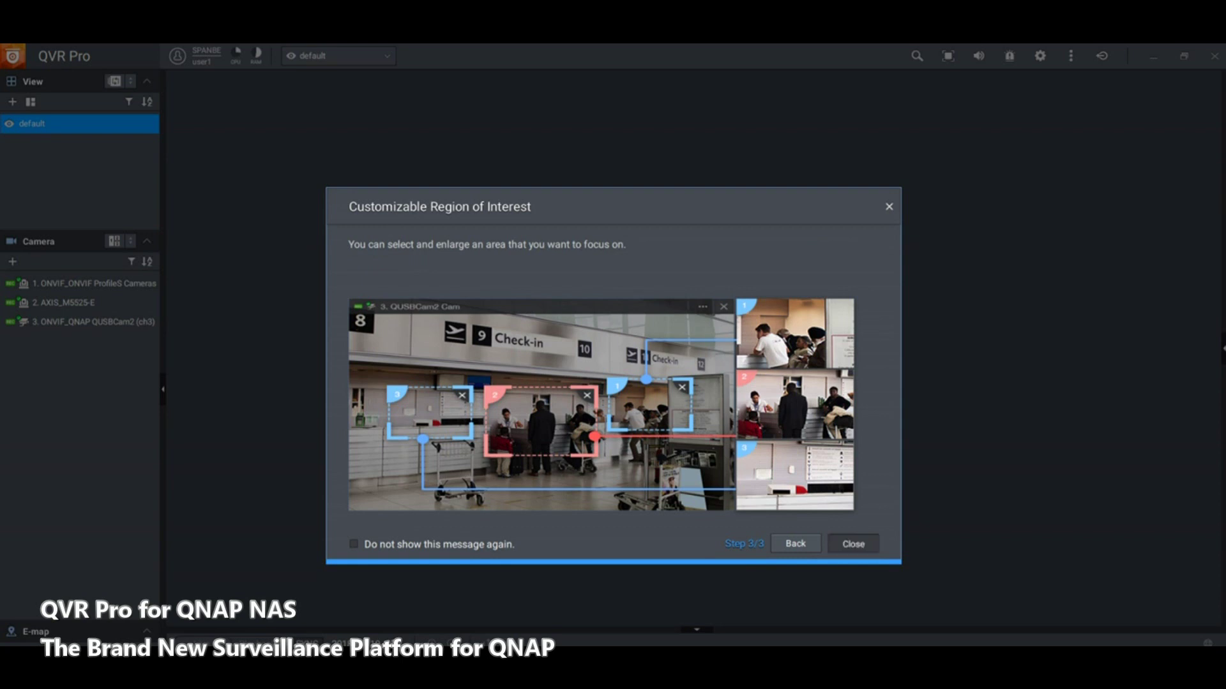
left_click(853, 544)
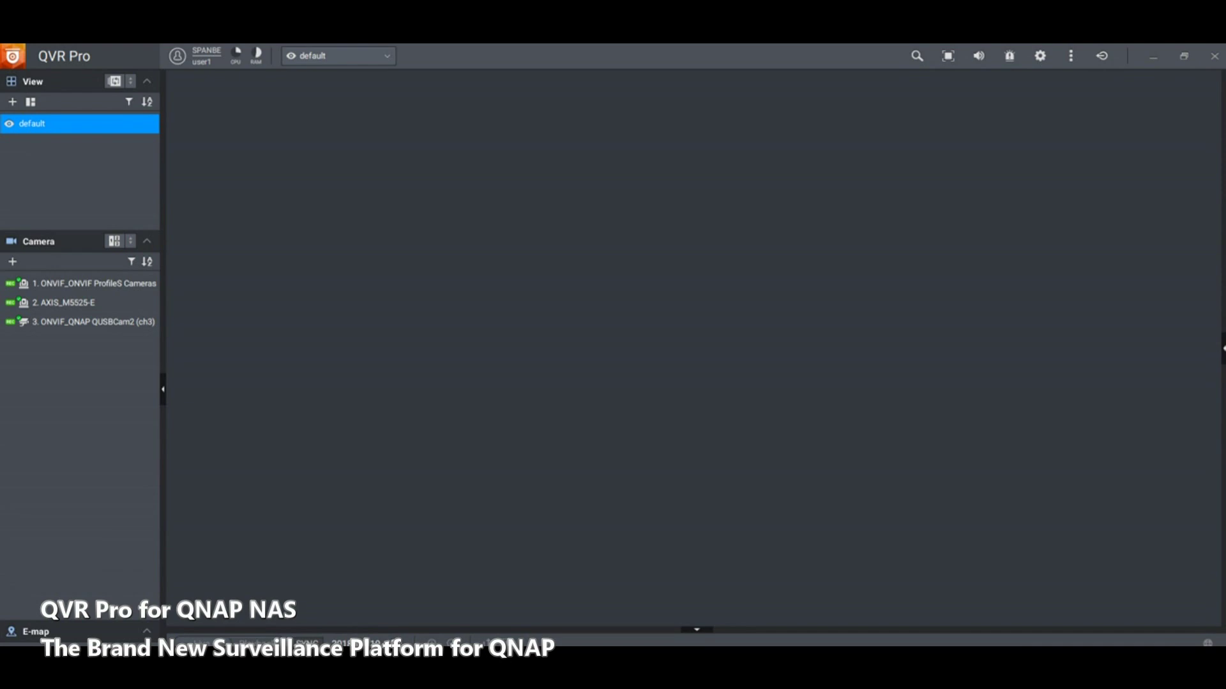
Restore the client window from full size and widen it to span the screen with the timeline in view.
left_click(1184, 55)
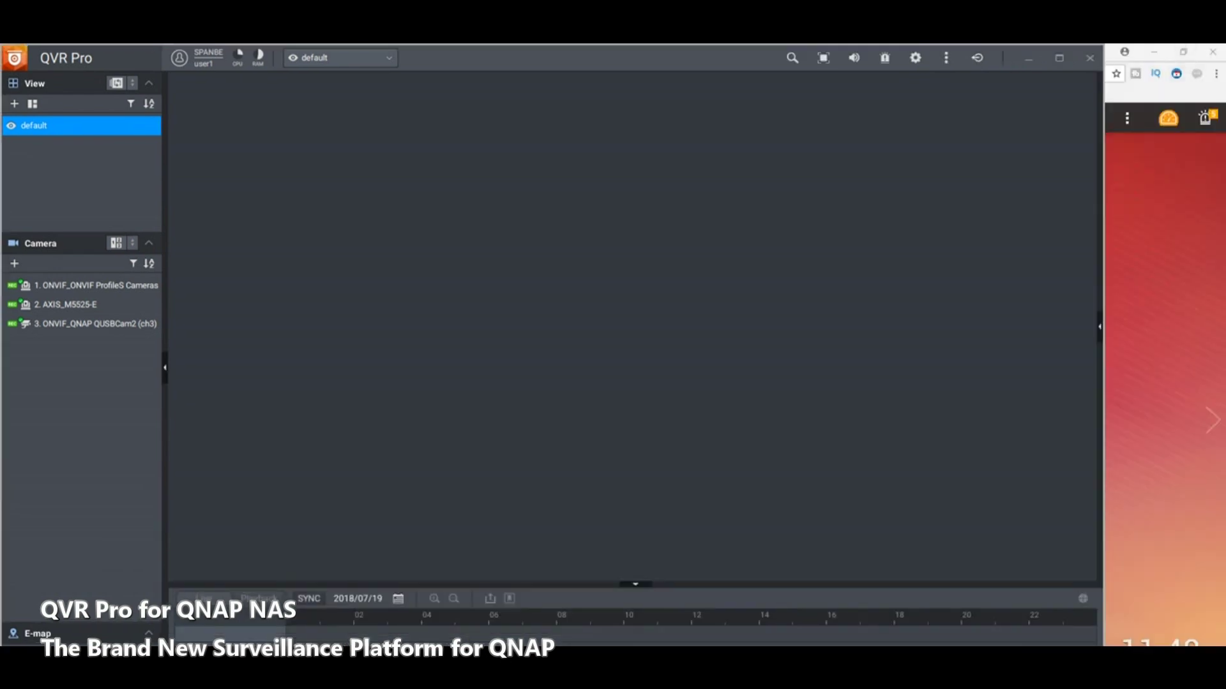
left_click_drag(1103, 663, 1223, 645)
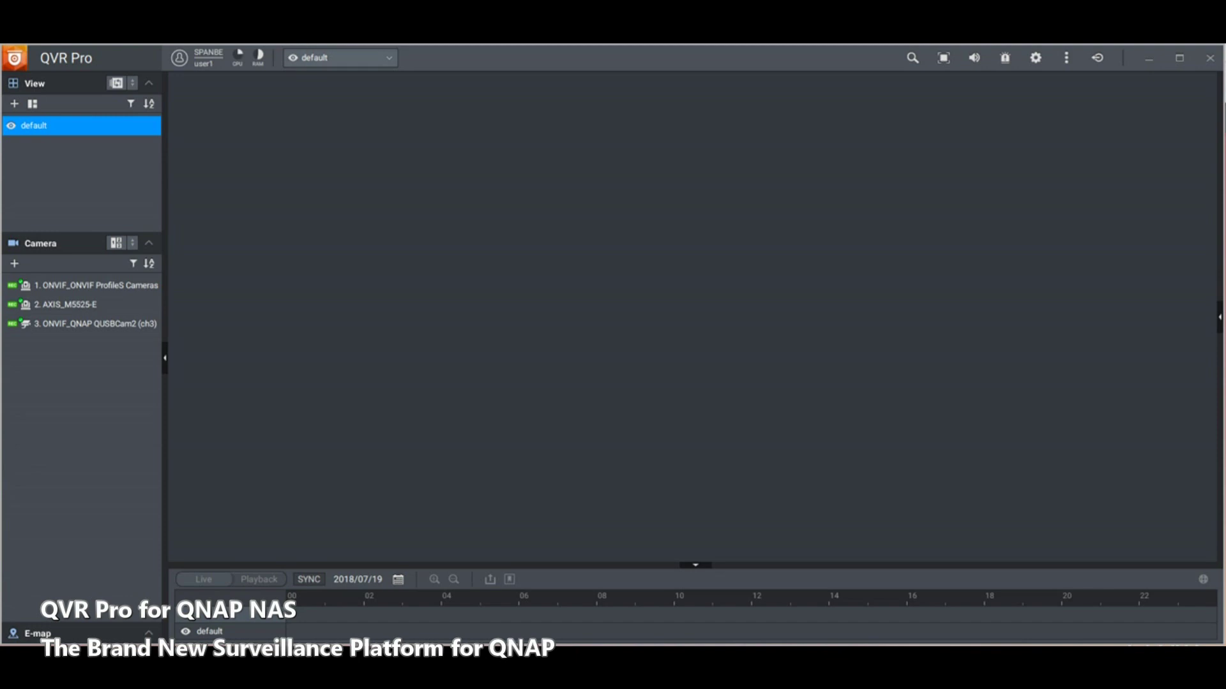
Look at the bookmark and metadata search dialog, and show and hide the event notifications.
left_click(912, 58)
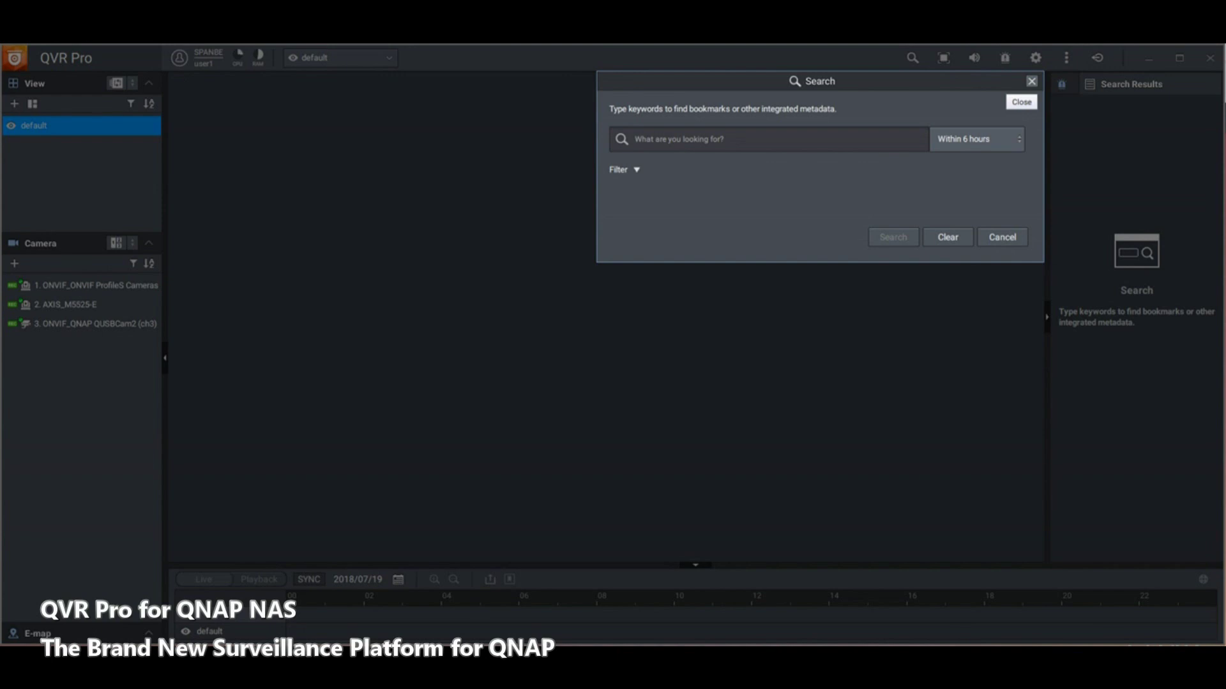
left_click(1031, 81)
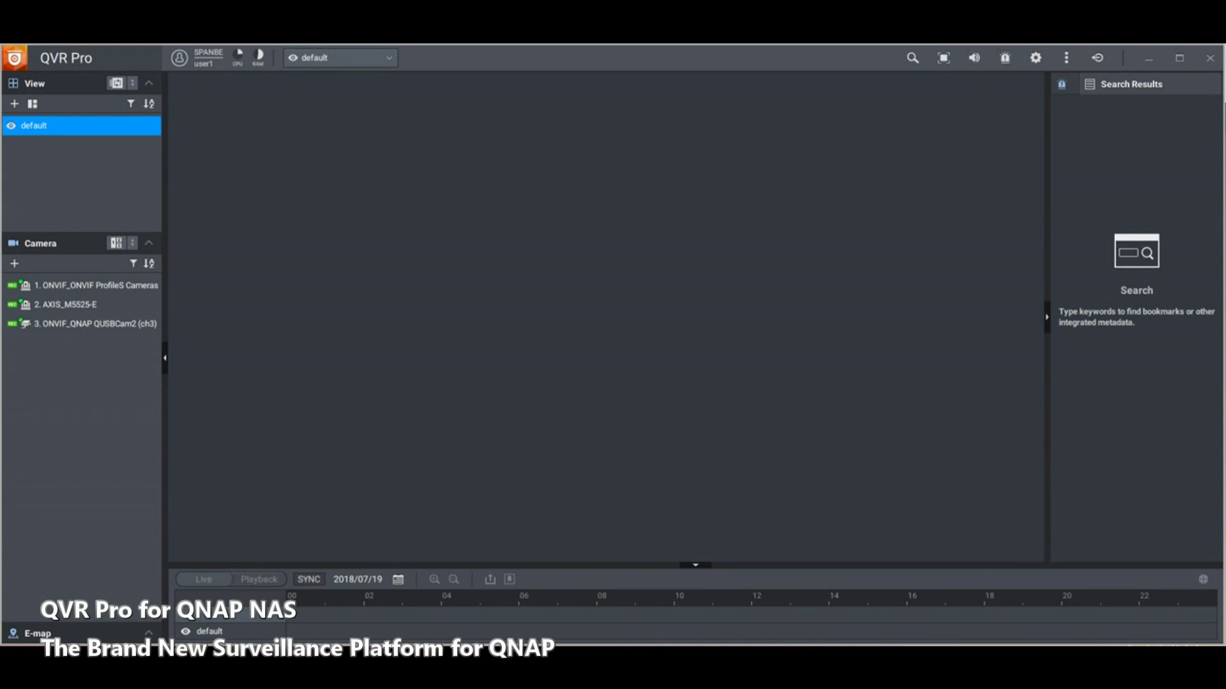
left_click(1005, 58)
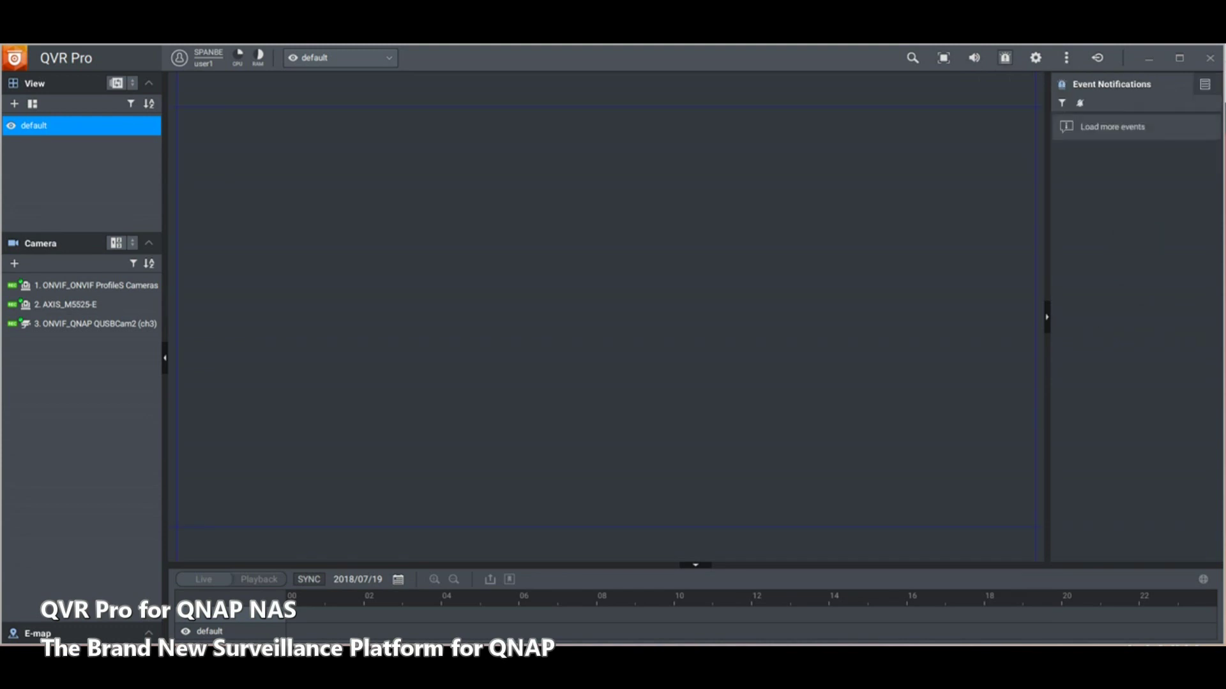
left_click(1004, 57)
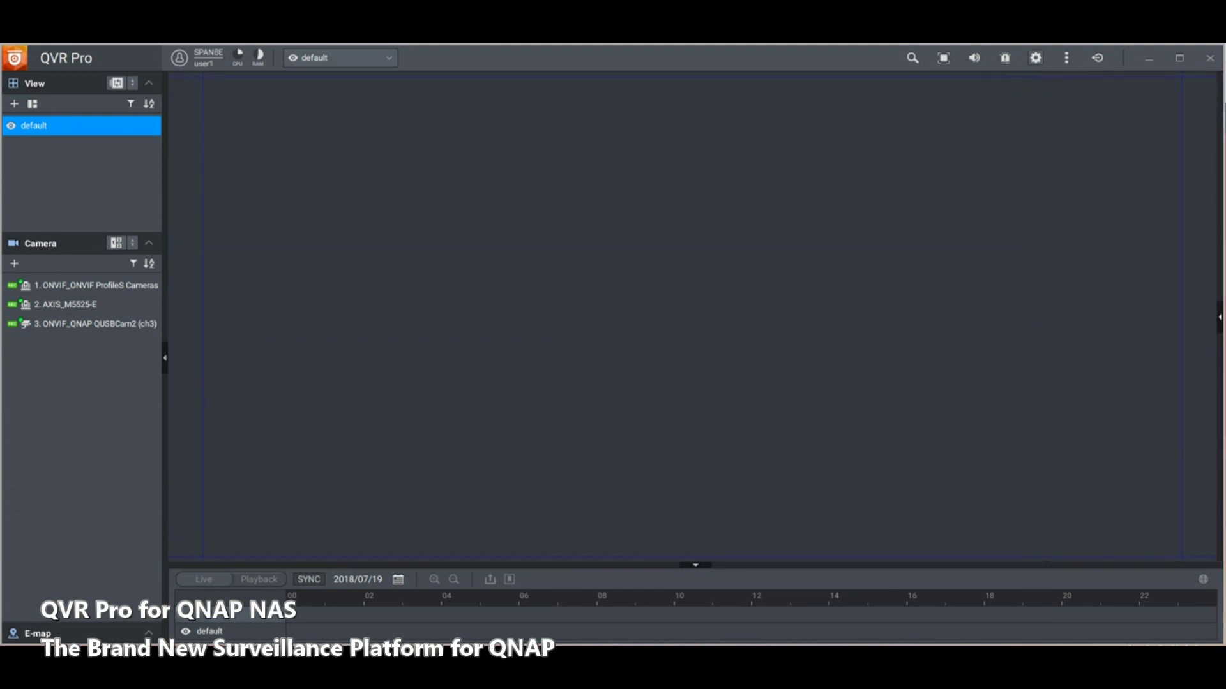
Review the client's General, Alerts and E-map settings, including the notification sound option.
left_click(1035, 57)
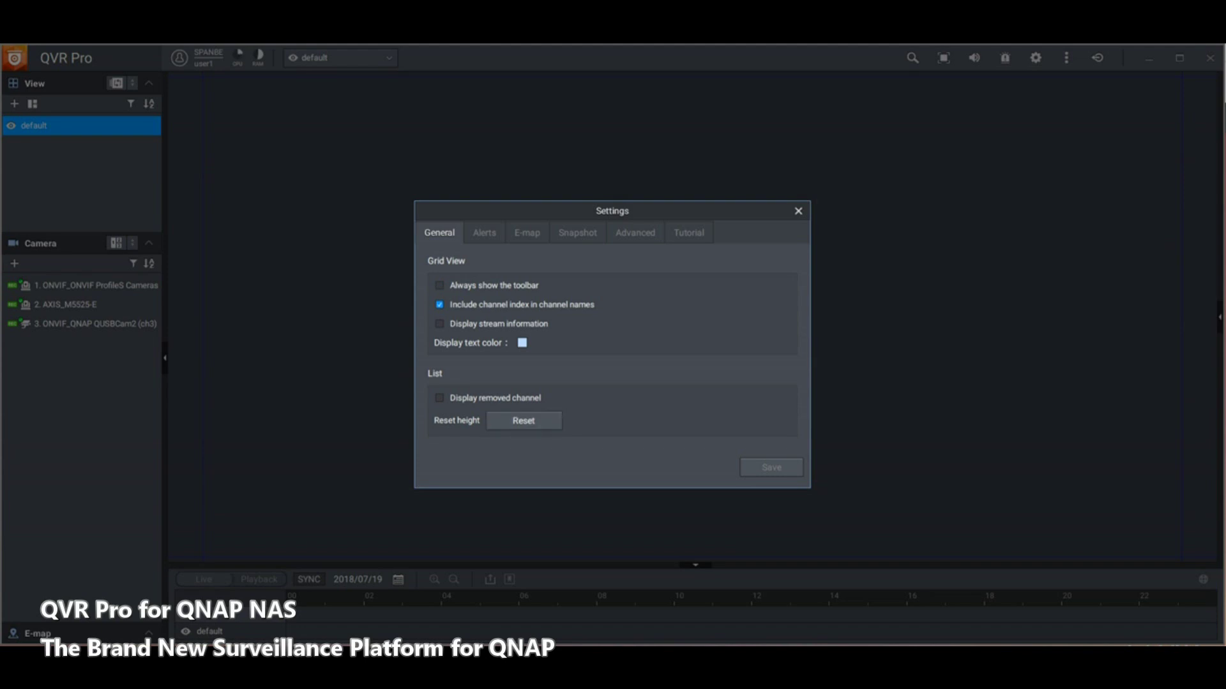
left_click(484, 233)
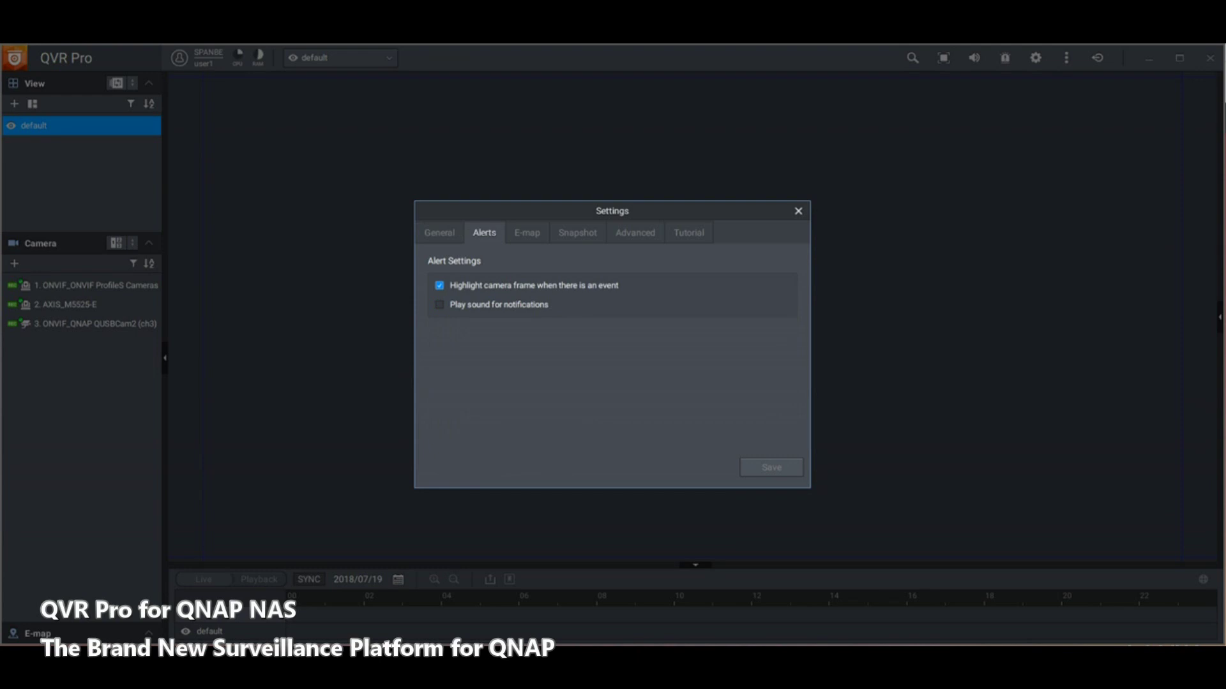
left_click(439, 304)
left_click(528, 233)
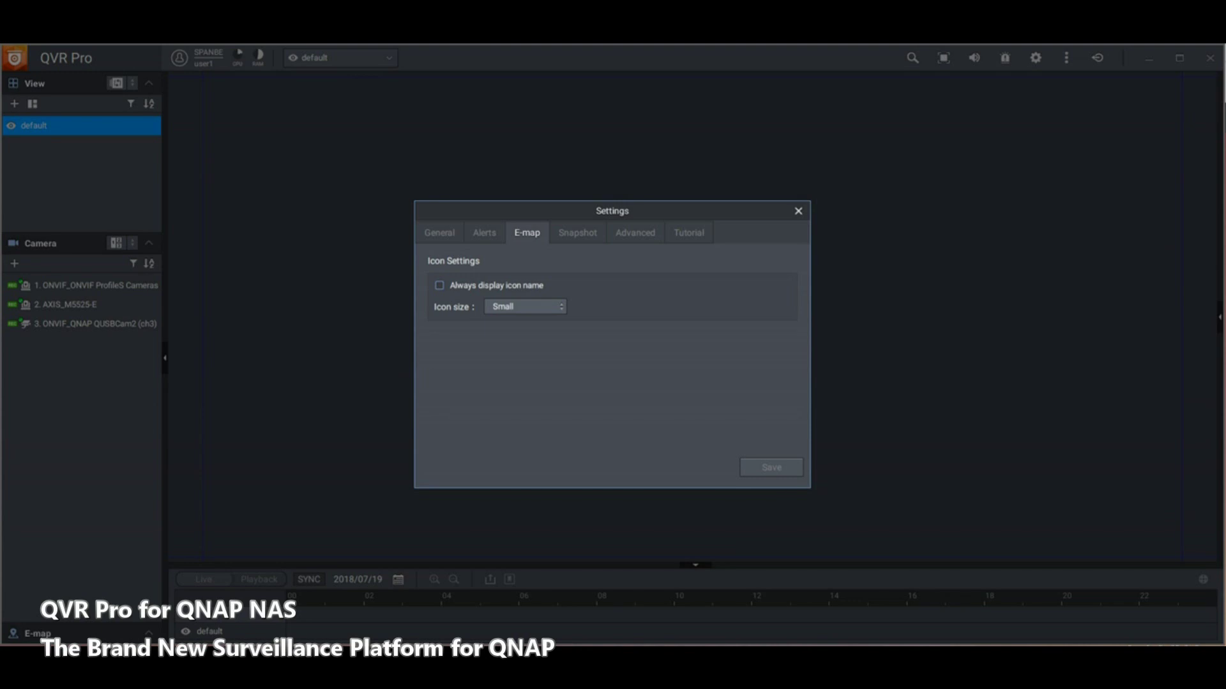
Set the snapshot destination to the Pictures folder and include the timestamp and channel name, finishing with a look at the Advanced settings.
left_click(578, 233)
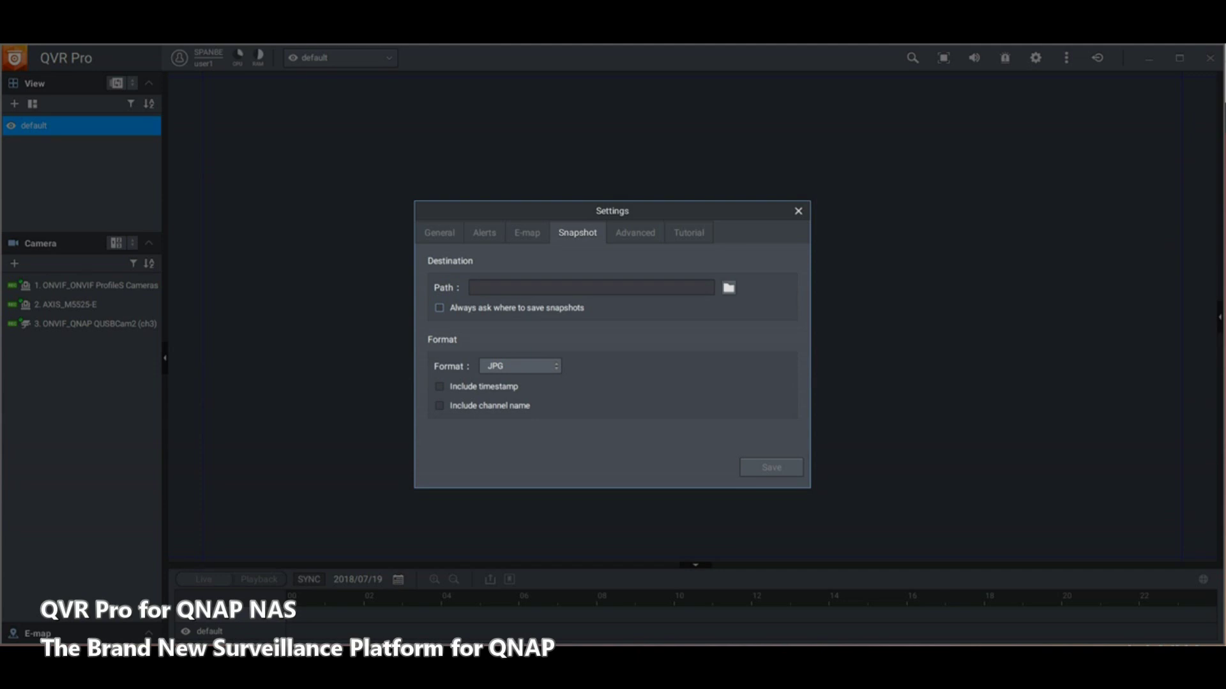
left_click(729, 288)
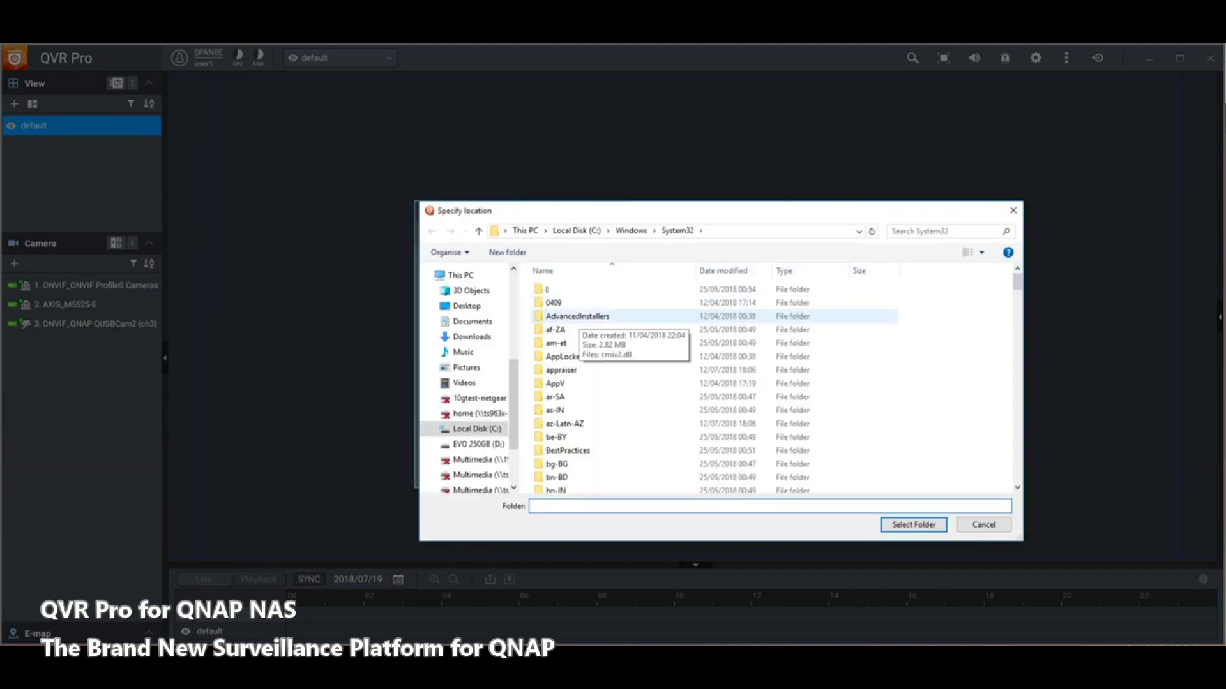
left_click(466, 368)
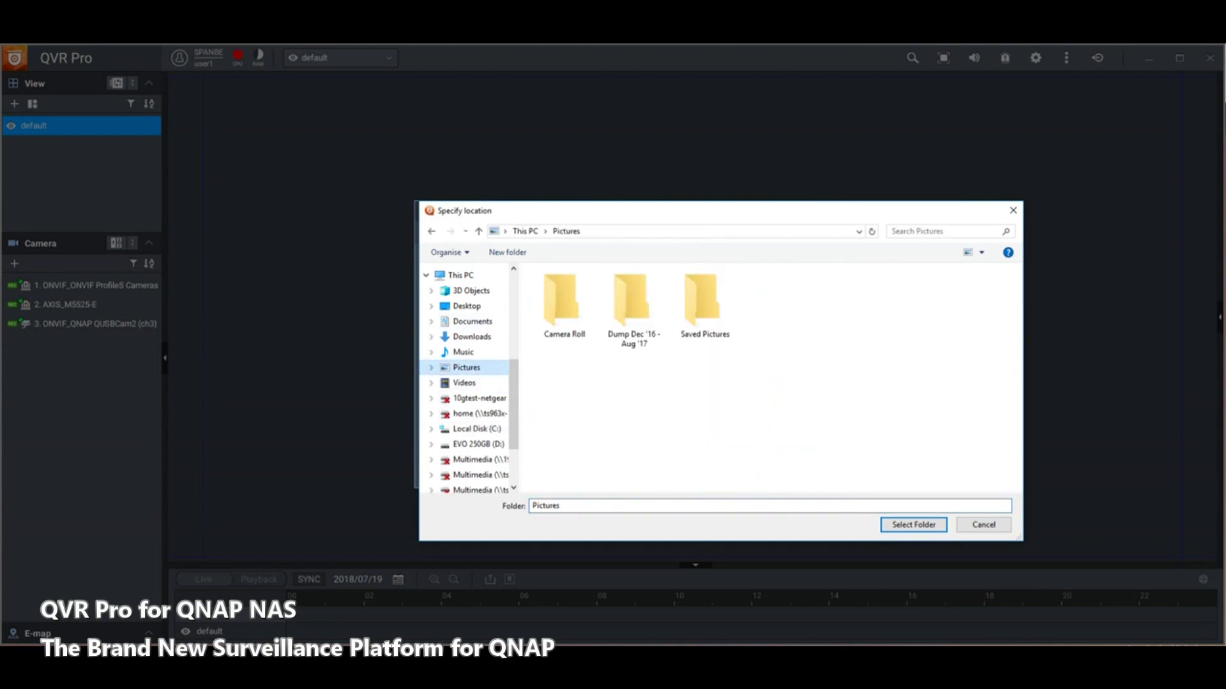
left_click(913, 525)
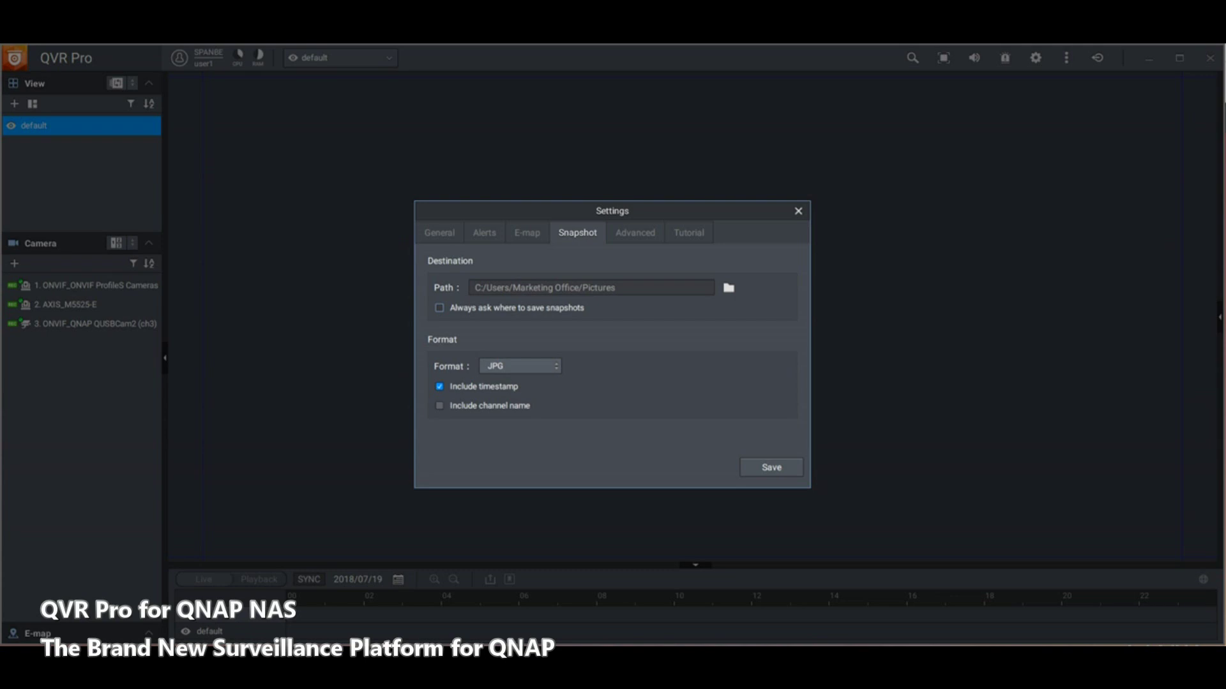
left_click(439, 406)
left_click(635, 233)
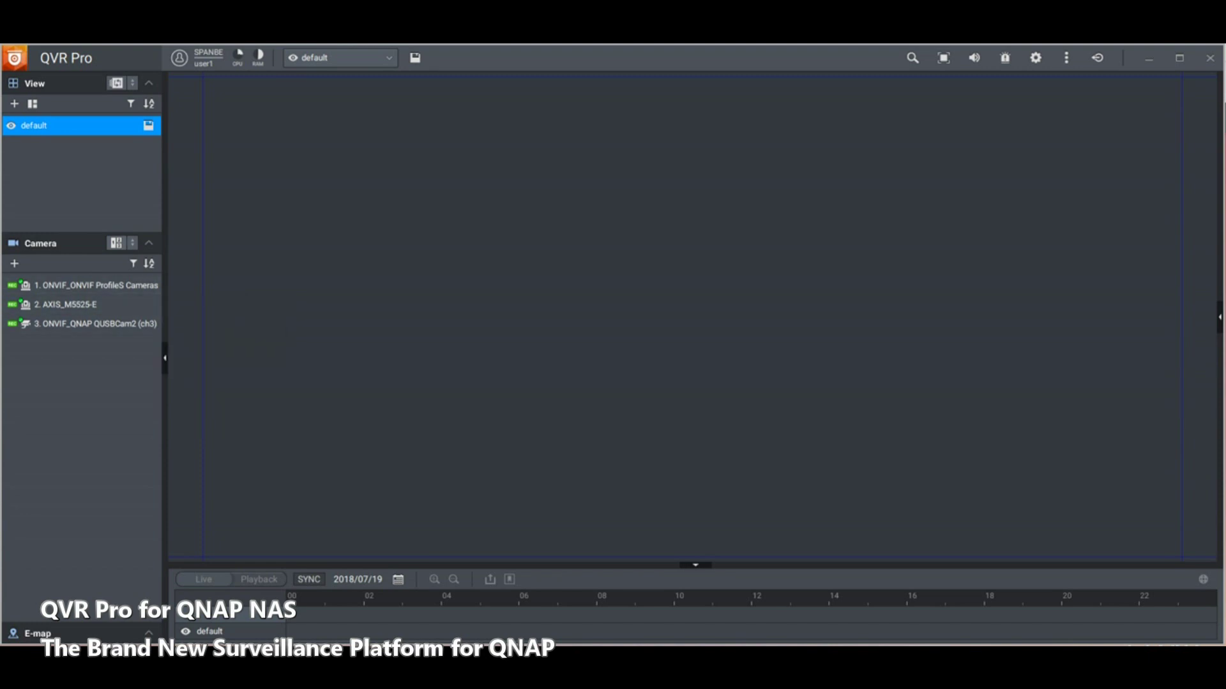
View the live feeds of the ONVIF ProfileS, AXIS_M5525-E and QNAP QUSBCam2 cameras one after another.
double_click(96, 286)
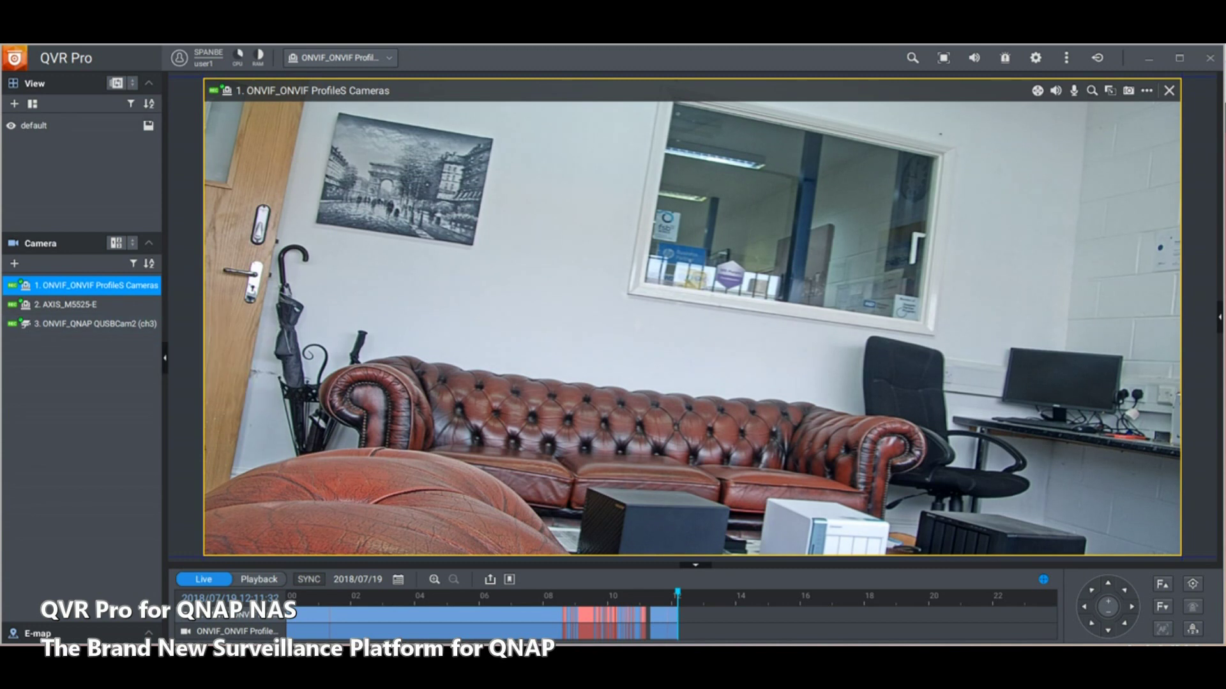
double_click(95, 305)
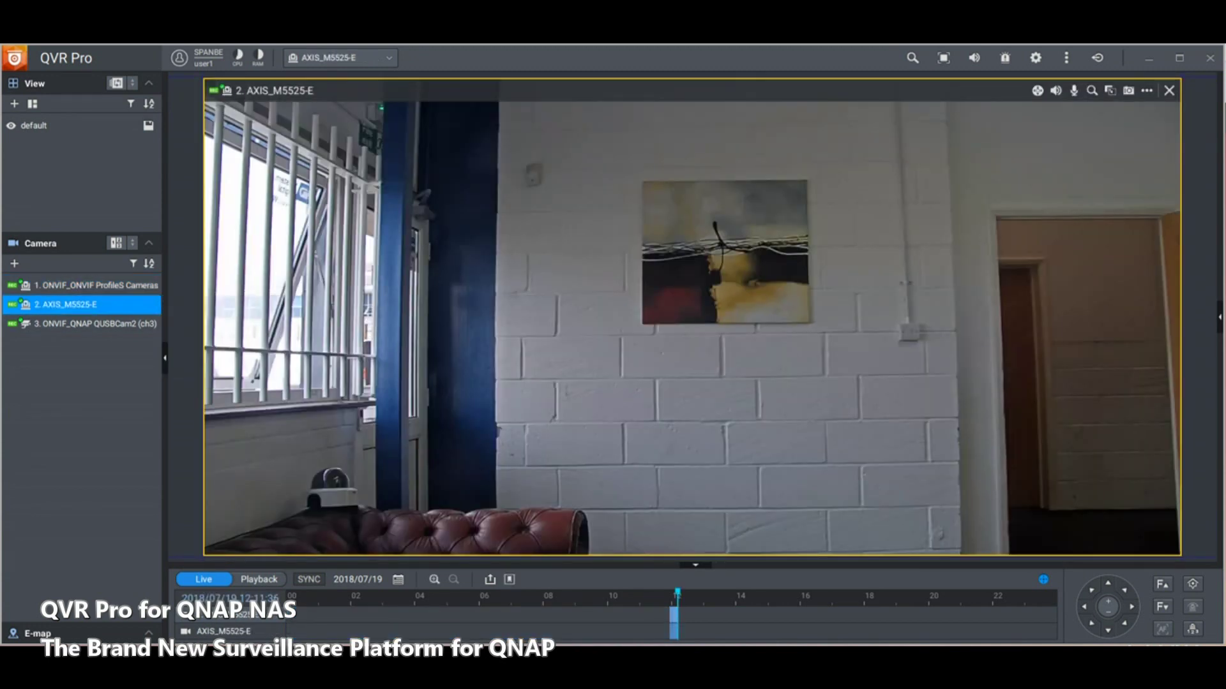
double_click(96, 323)
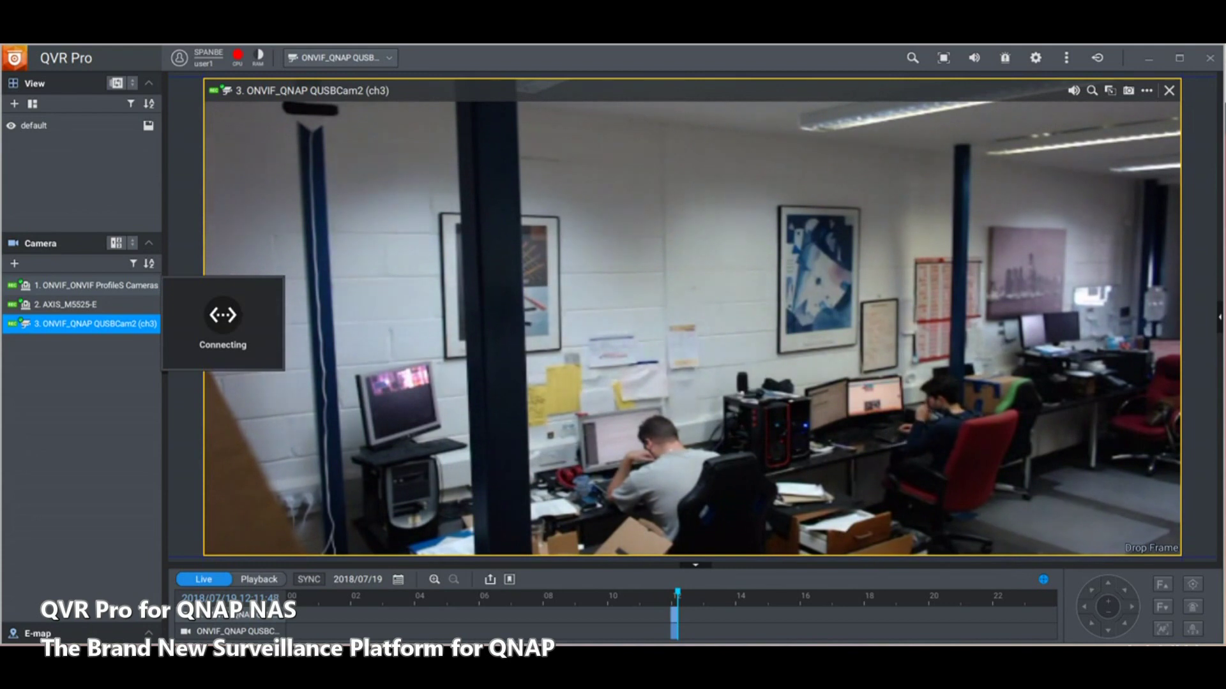
Cycle the cameras in a stacked two-channel layout and set the switching interval to 10 secs.
left_click(132, 243)
left_click(132, 243)
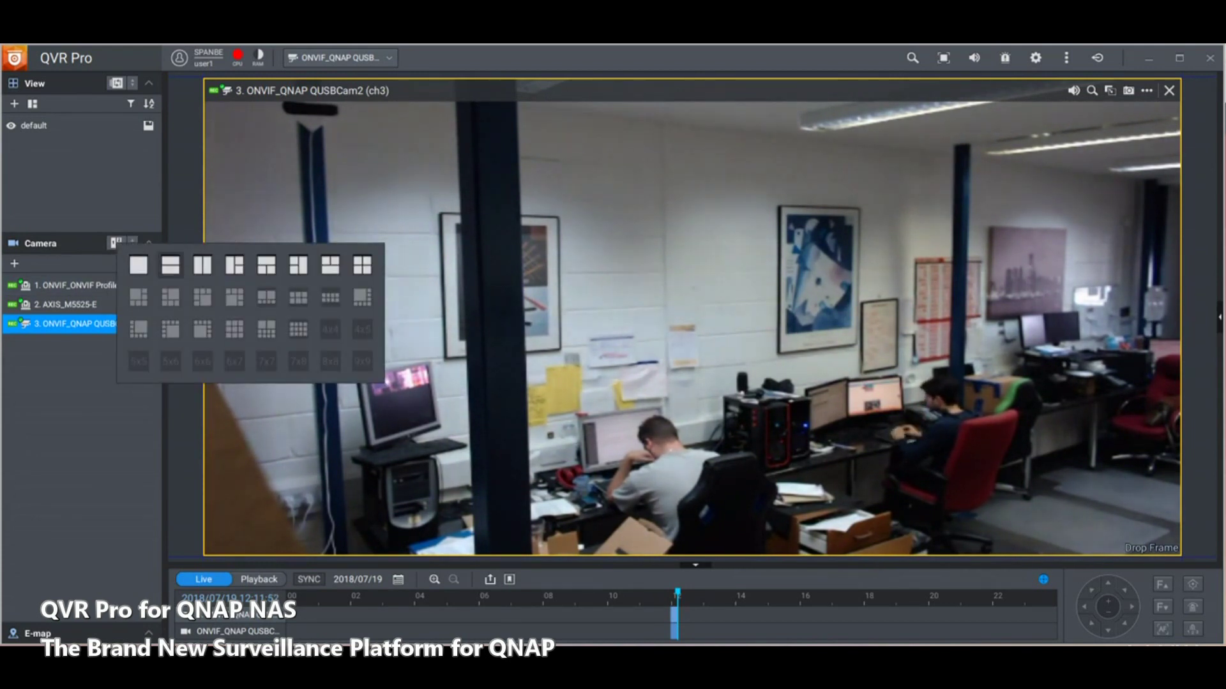
left_click(171, 265)
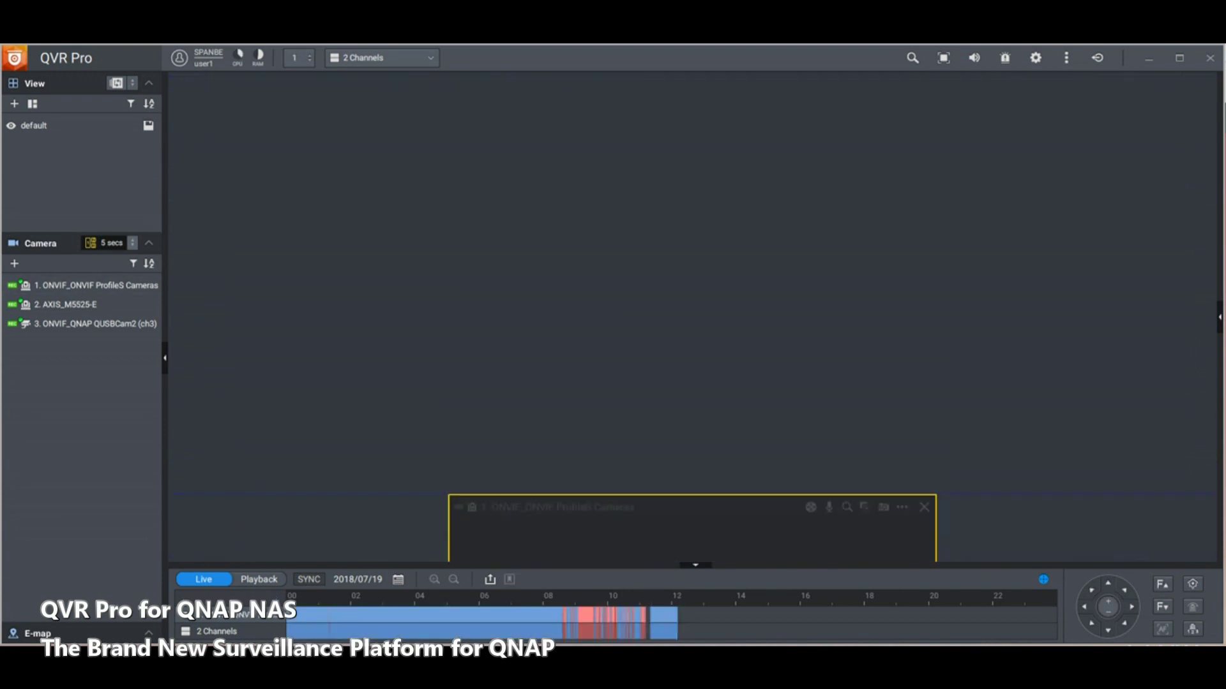
left_click(132, 244)
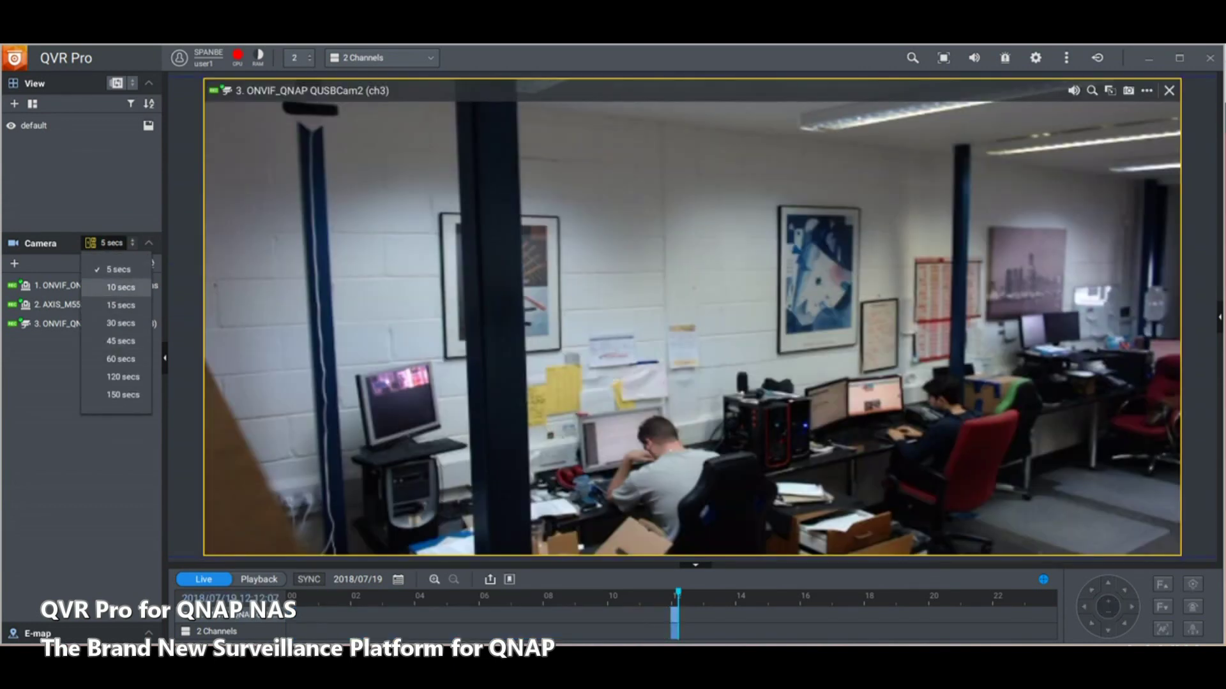
left_click(120, 288)
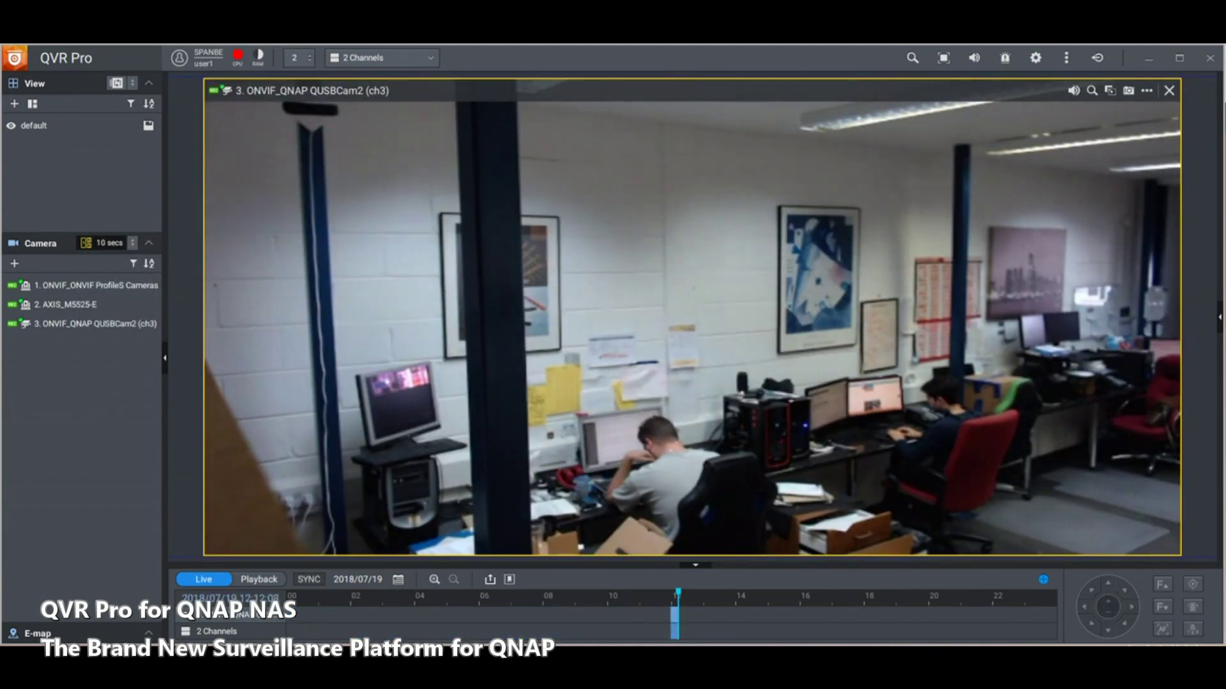
Stop the camera cycling and show all cameras in a three-channel layout with one tall pane beside two stacked panes.
left_click(117, 244)
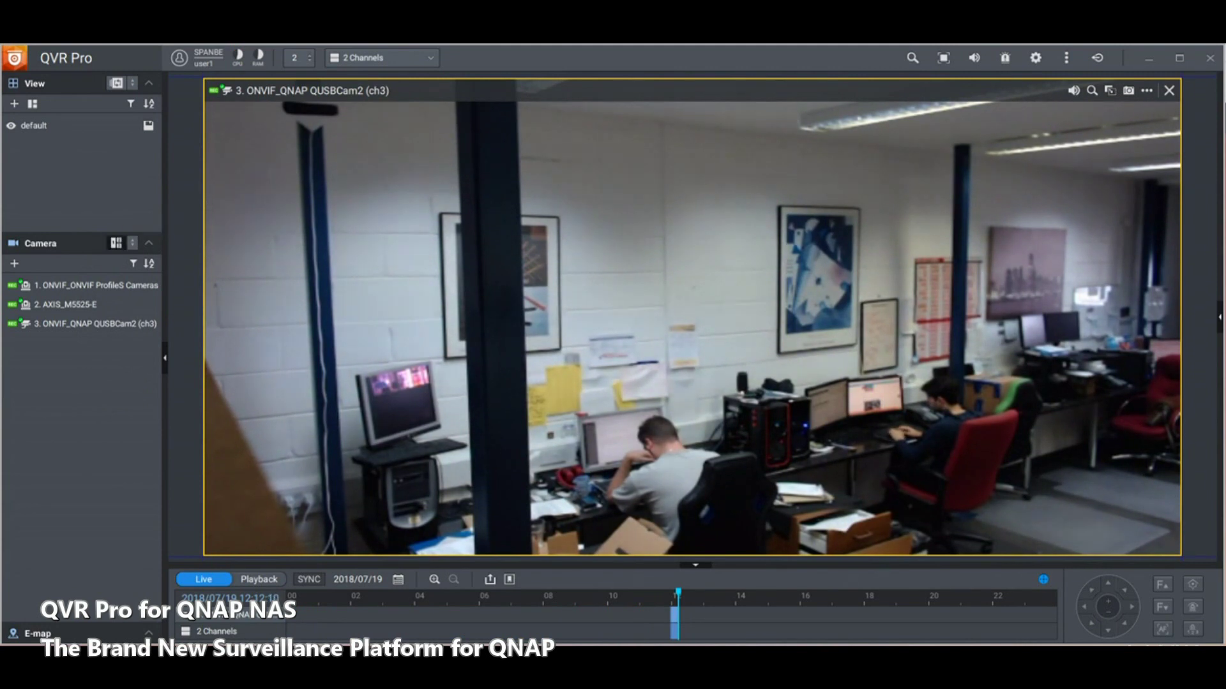
left_click(116, 244)
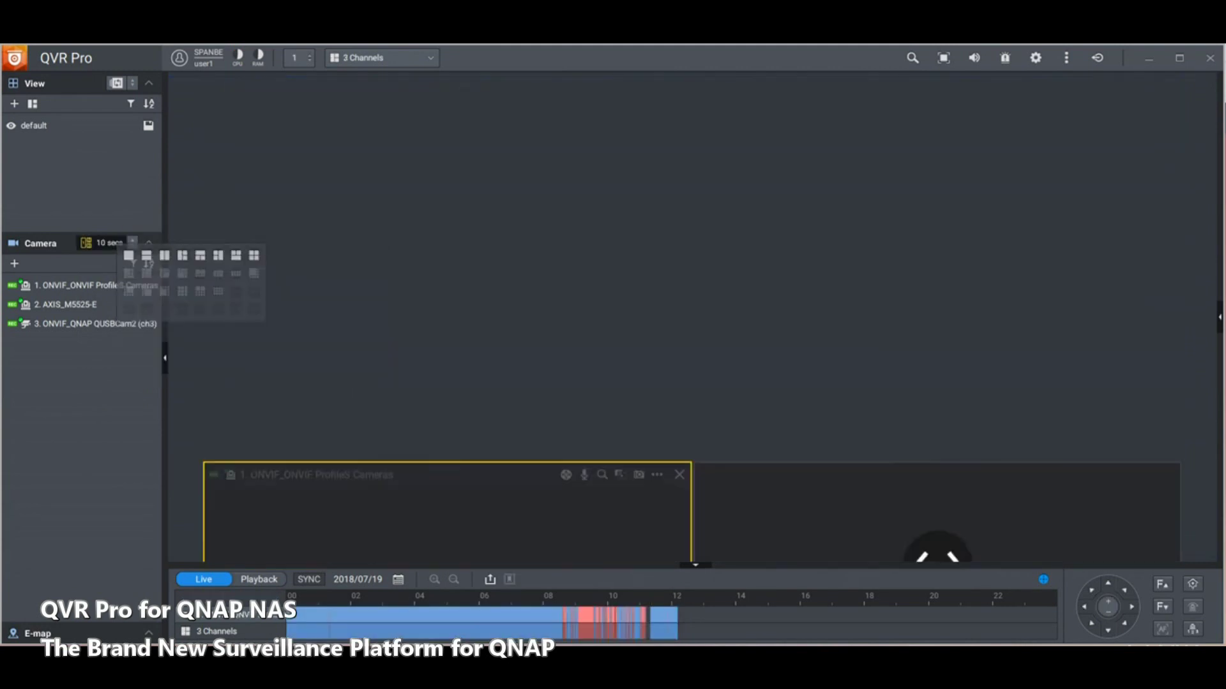
left_click(235, 264)
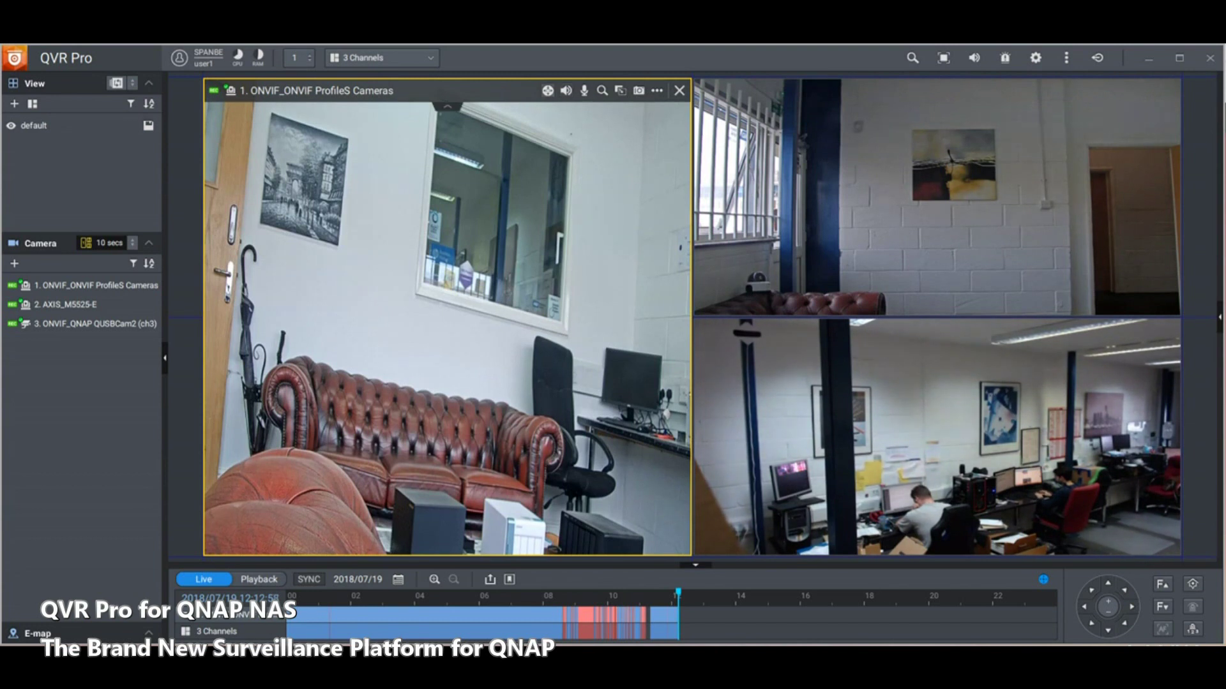
Enable Click and go for the ONVIF ProfileS camera and re-aim it by picking points in its live image.
left_click(547, 90)
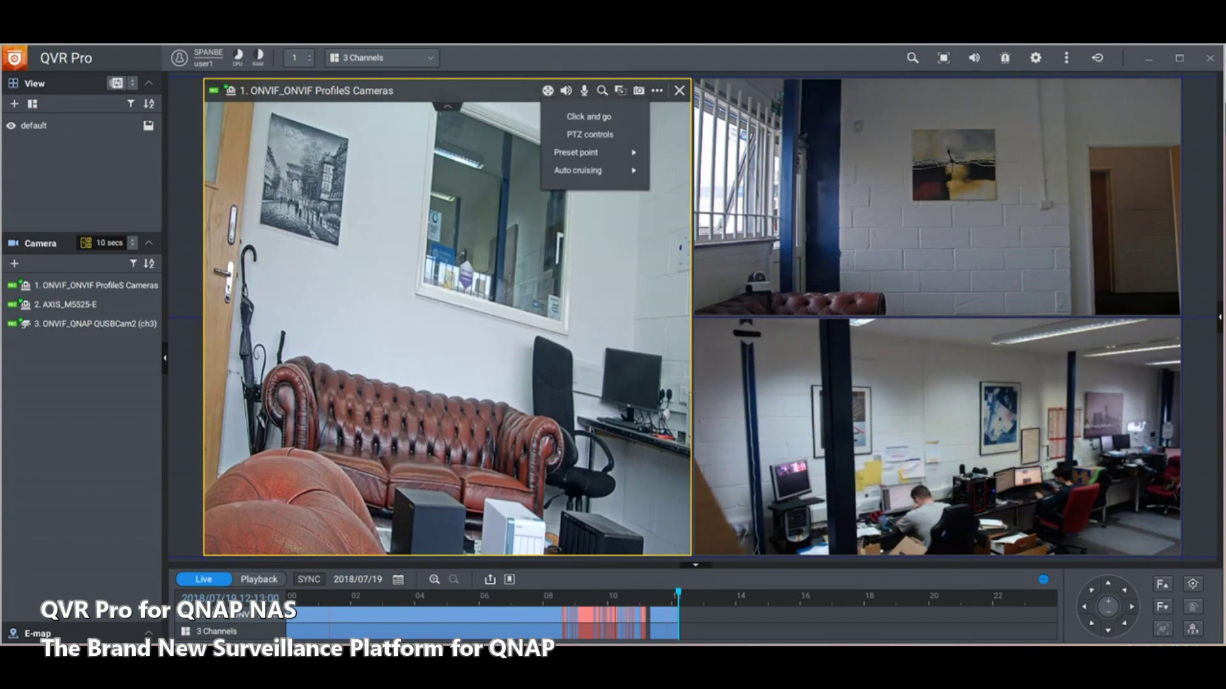
left_click(591, 117)
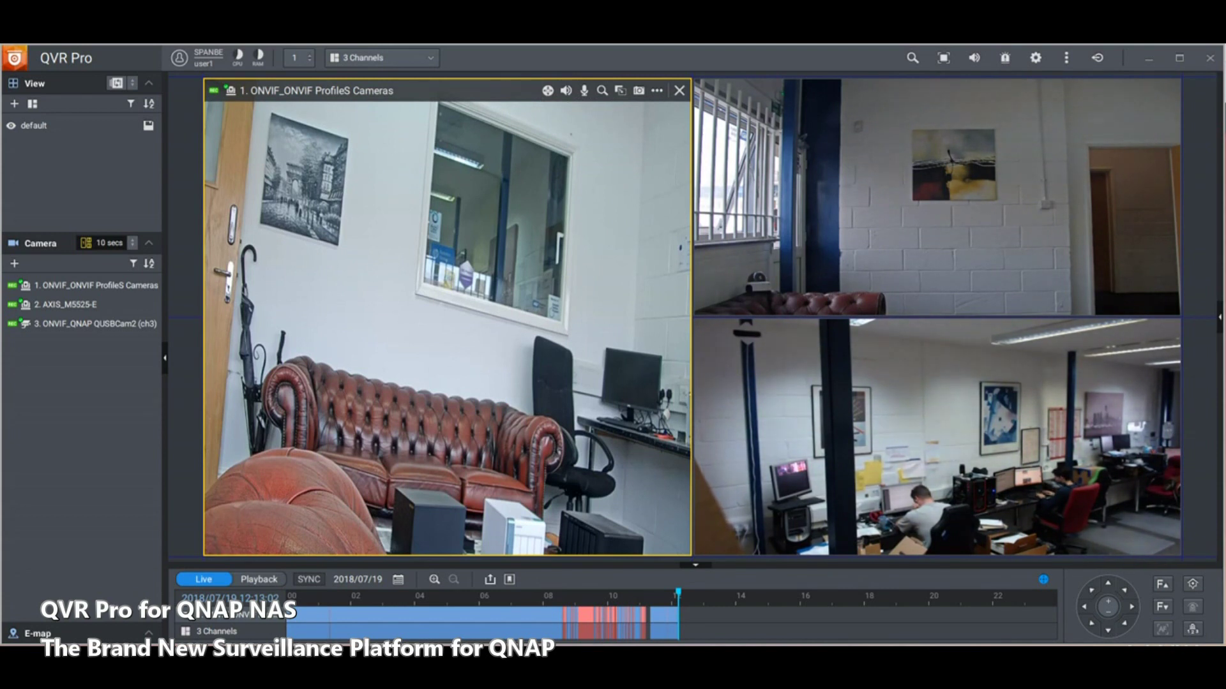
double_click(364, 291)
double_click(364, 291)
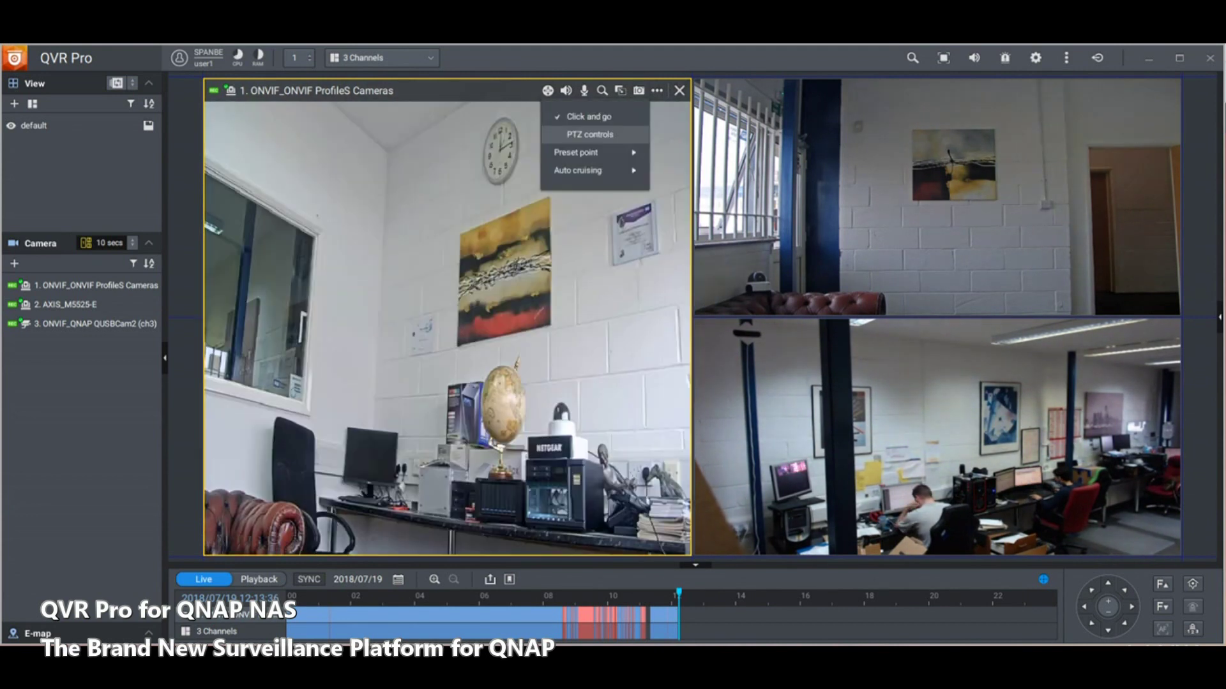
Show the PTZ controls on the ONVIF ProfileS camera's image and pan the camera left to the door.
left_click(589, 134)
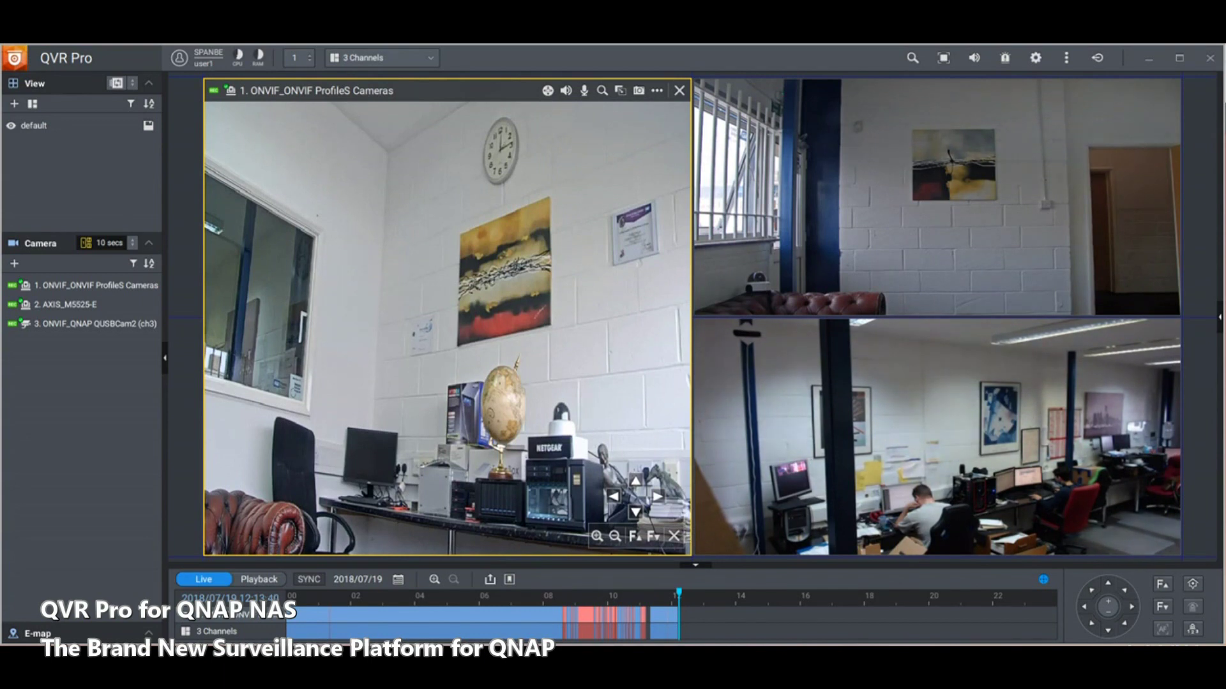
left_click(613, 496)
left_click(613, 496)
left_click(613, 496)
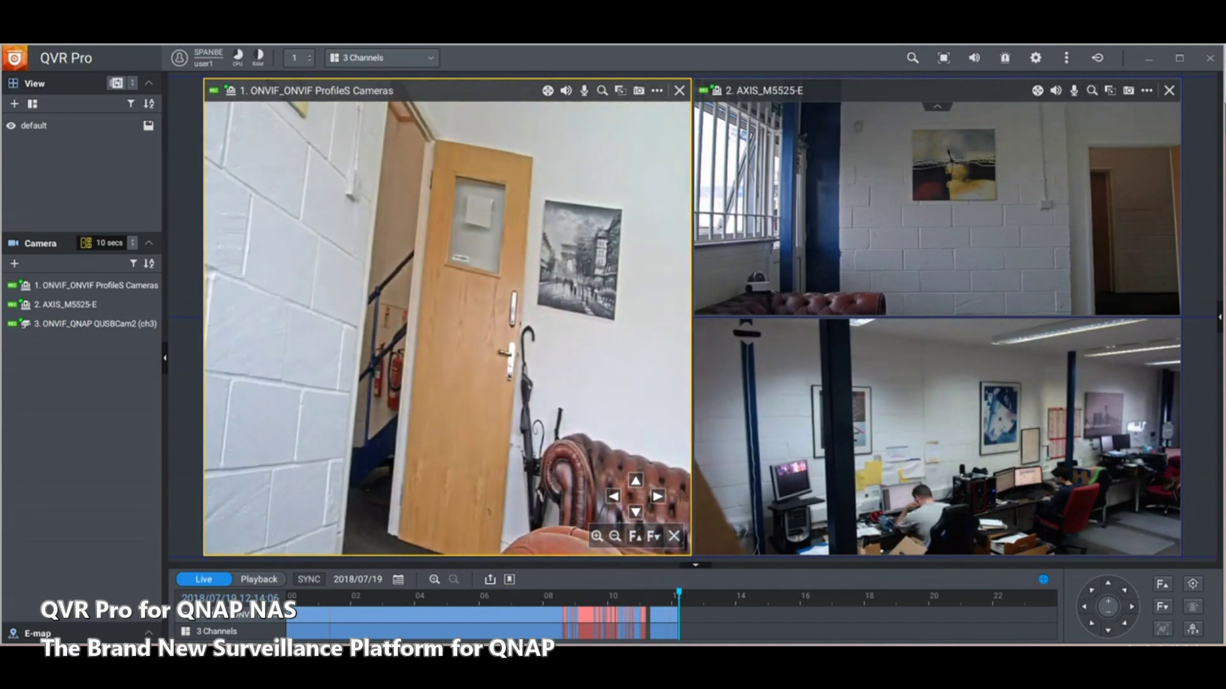
Turn on digital zoom for the AXIS_M5525-E camera and magnify its live image.
left_click(1092, 90)
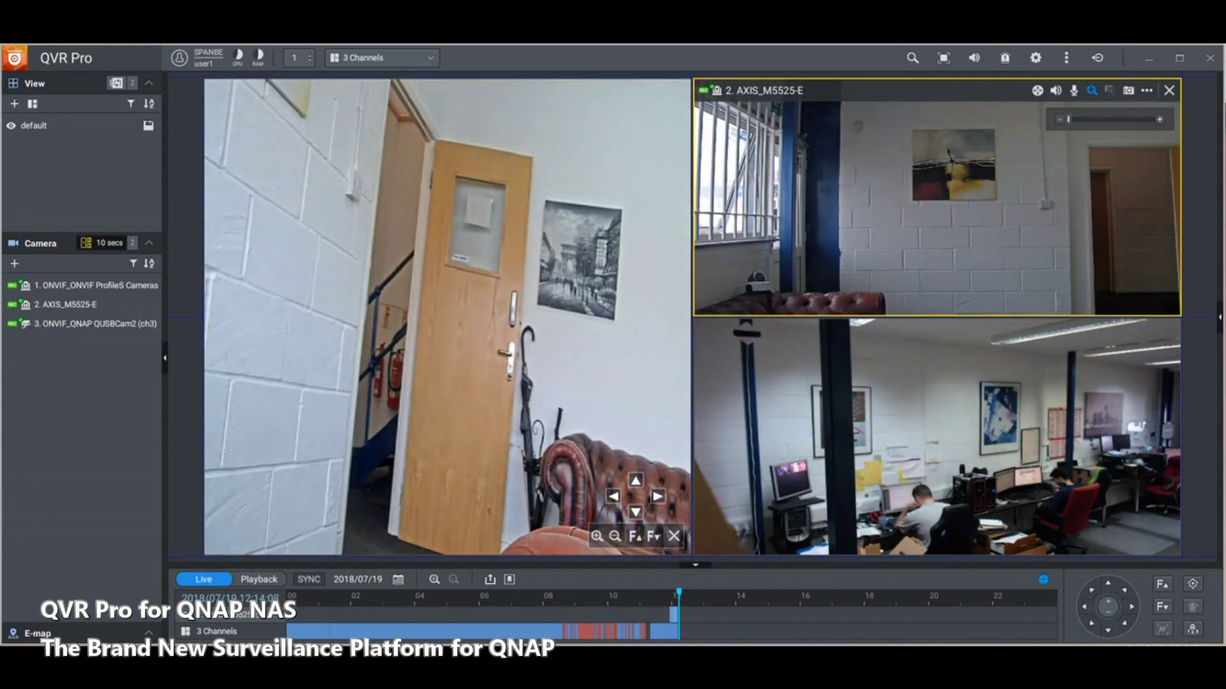
left_click(1094, 119)
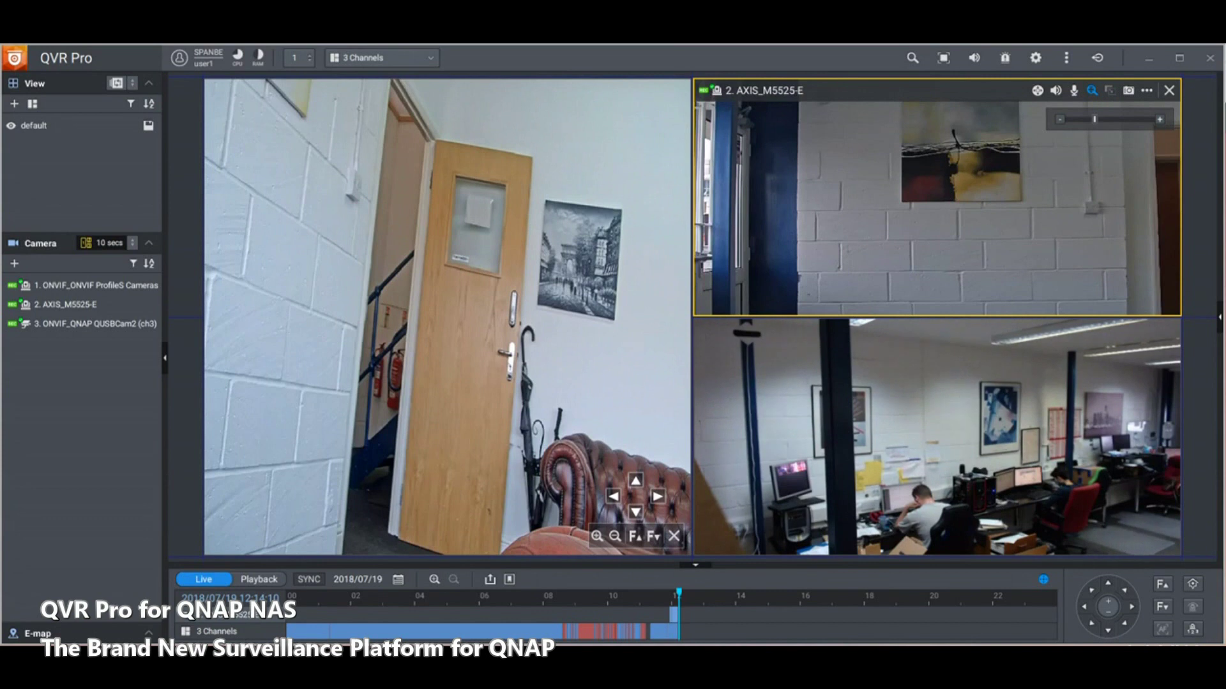
Magnify the AXIS_M5525-E live image further, show its PTZ controls and tilt the camera down toward the sofa.
scroll(937, 198, "up", 2)
left_click(1038, 90)
left_click(957, 134)
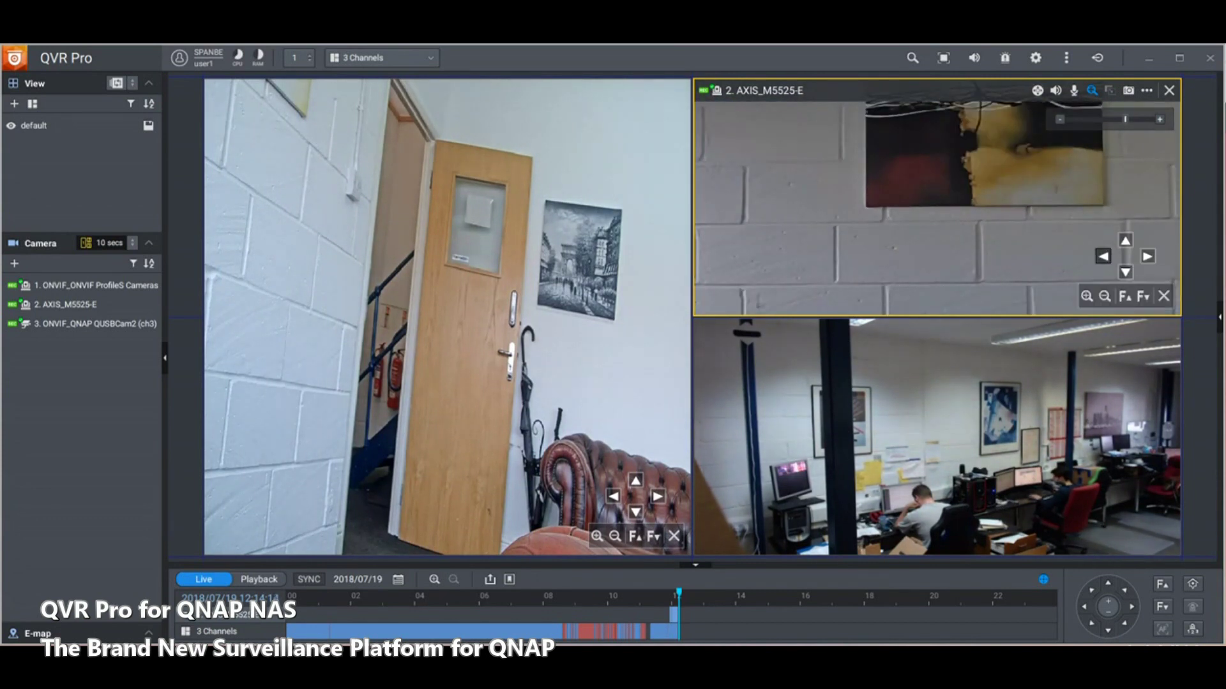
left_click(1126, 272)
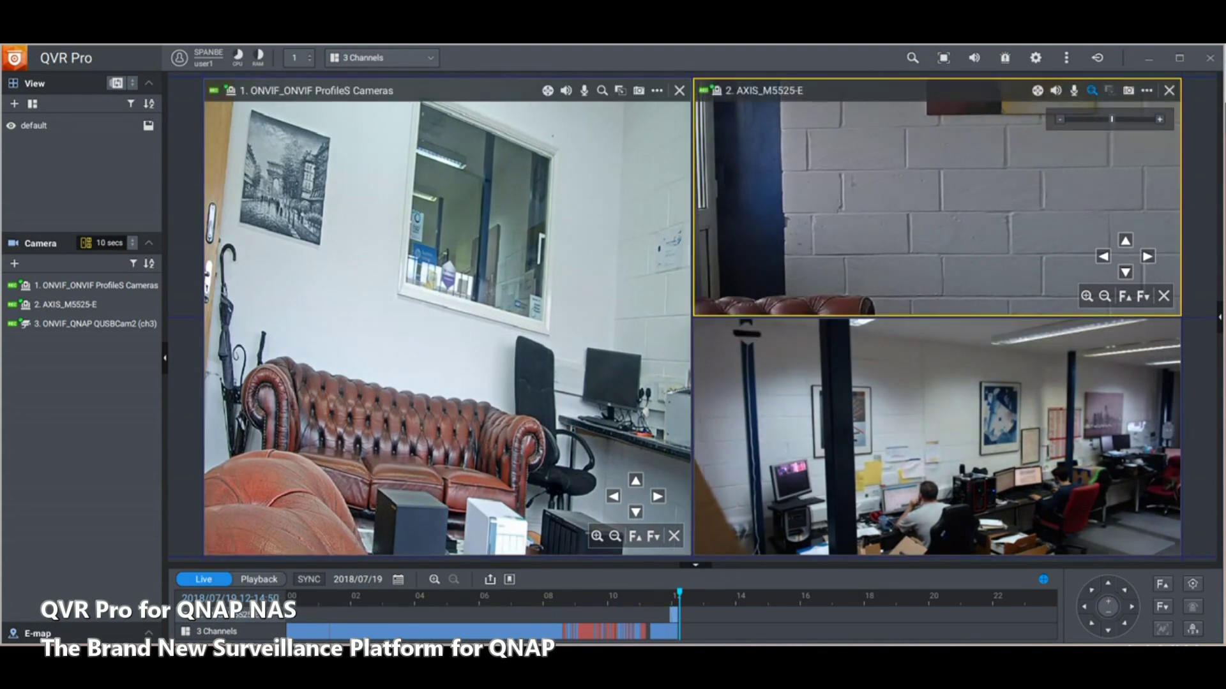
Send the ONVIF ProfileS camera to its Home preset point.
left_click(587, 192)
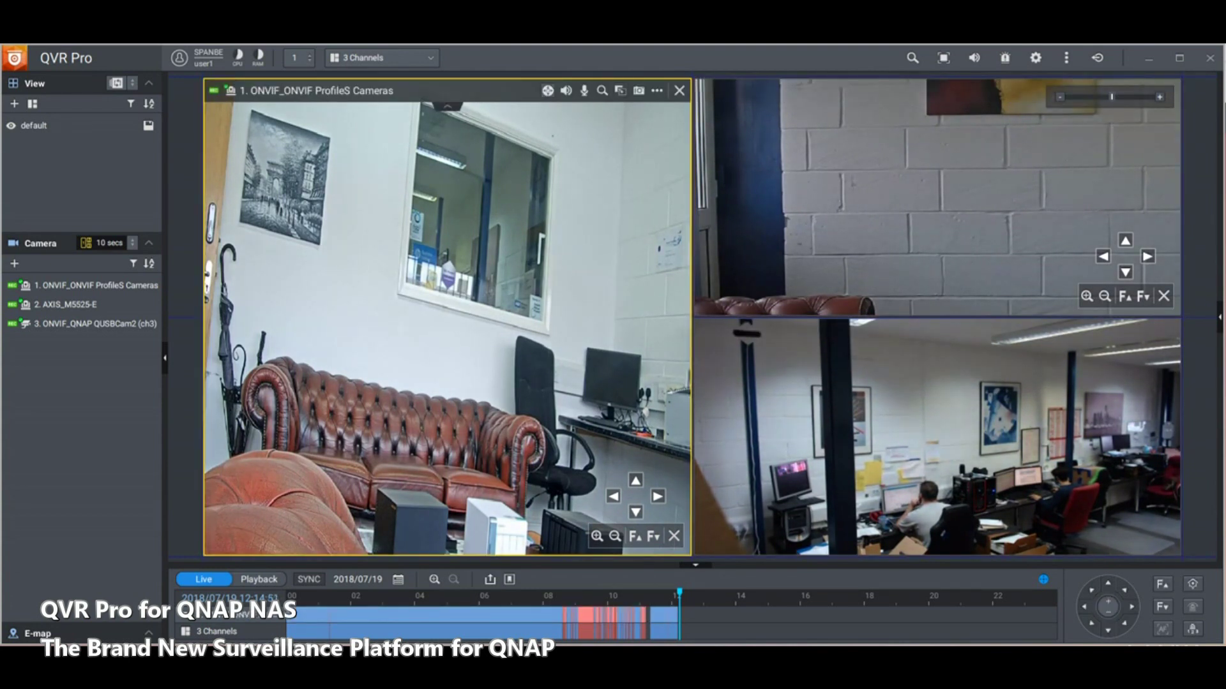
left_click(656, 90)
mouse_move(576, 152)
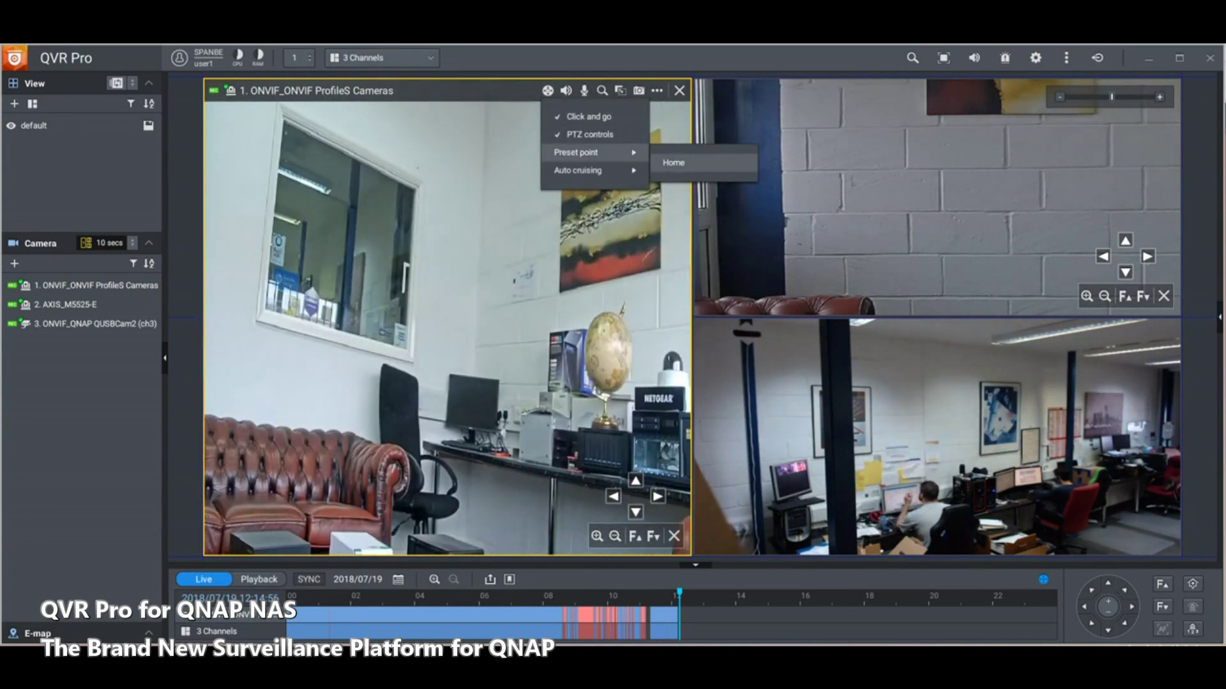
left_click(674, 163)
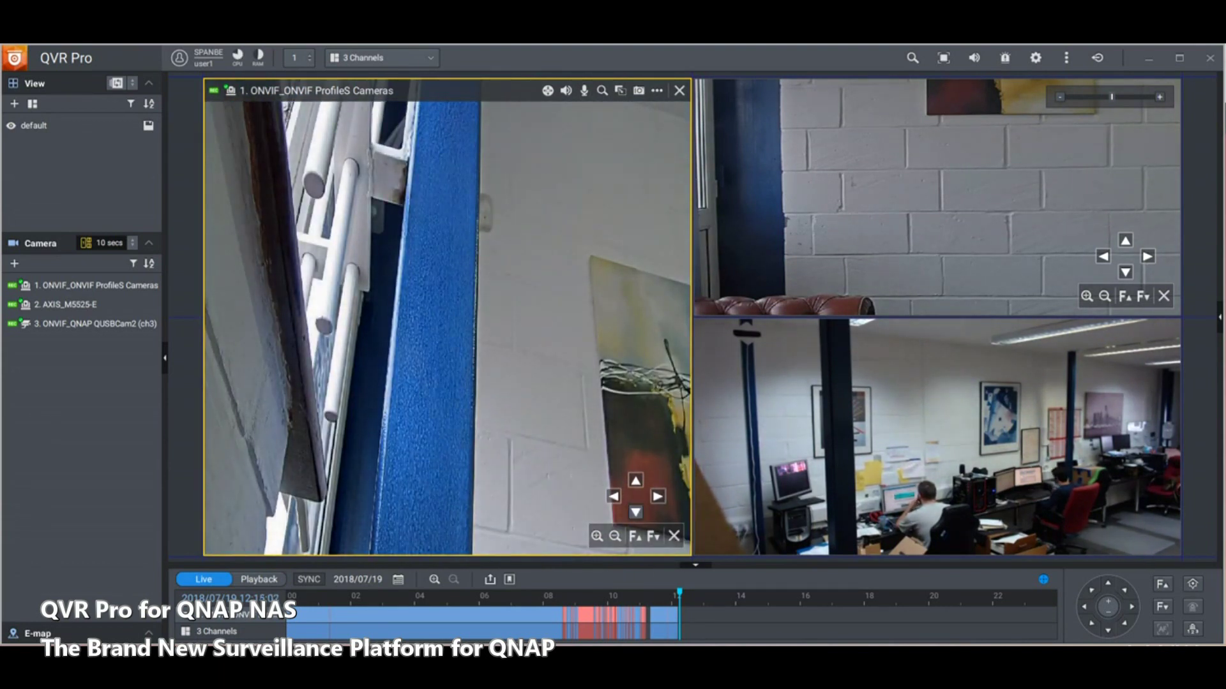
Send the AXIS_M5525-E camera to its Desk preset point.
left_click(936, 197)
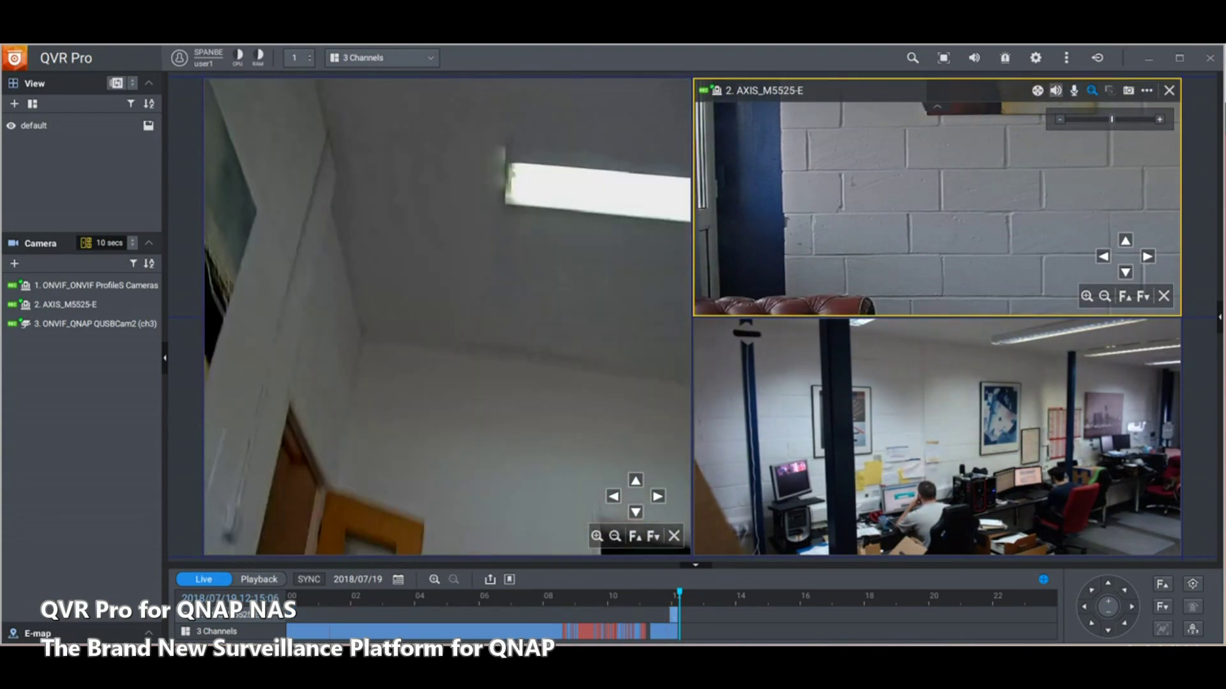
right_click(937, 106)
mouse_move(984, 152)
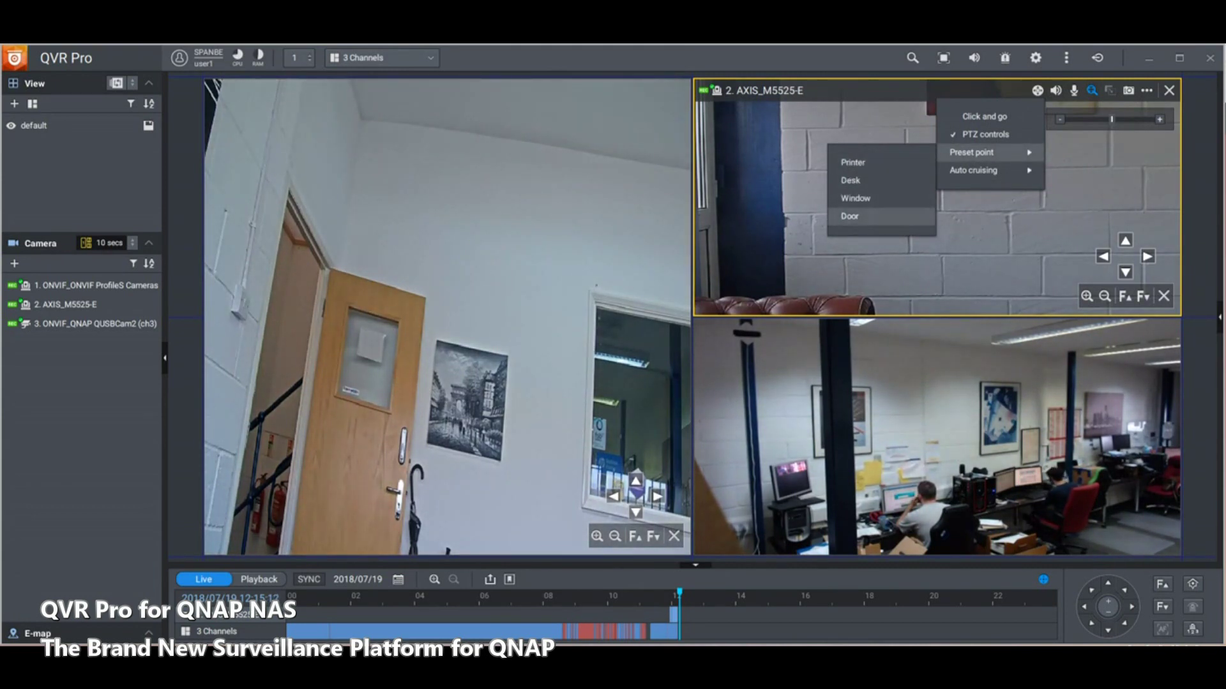
left_click(850, 180)
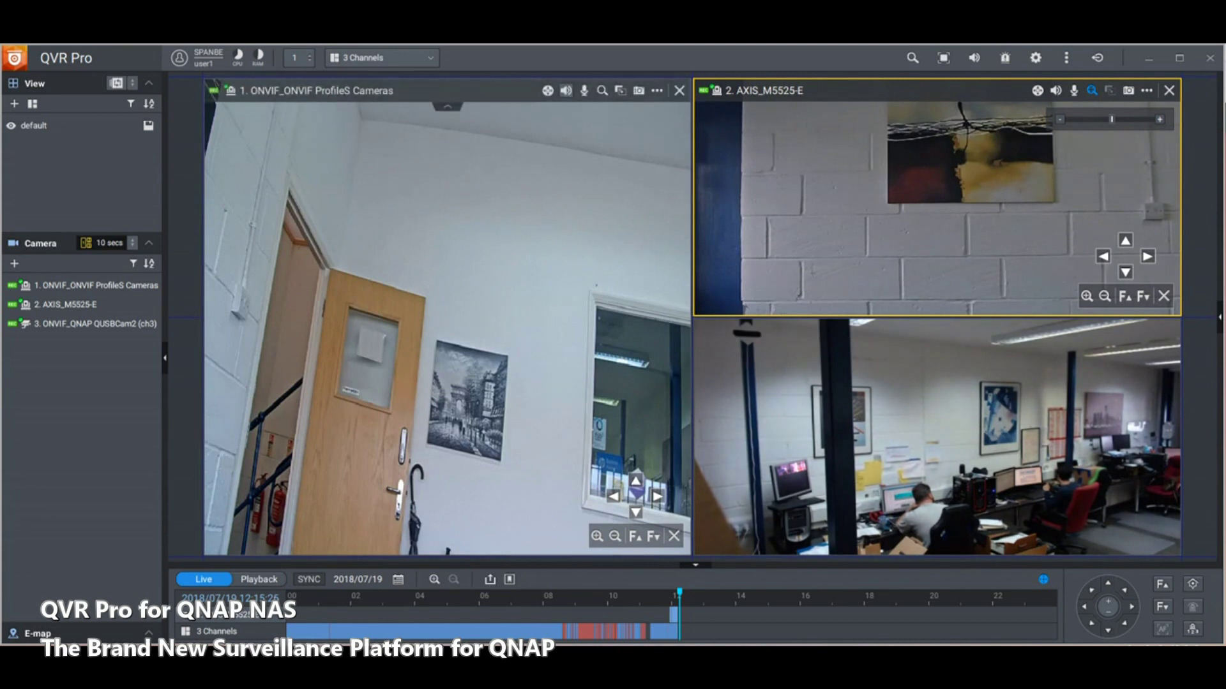
Start Two-Way Talk with the ONVIF ProfileS camera twice, closing the talk dialog each time.
left_click(584, 90)
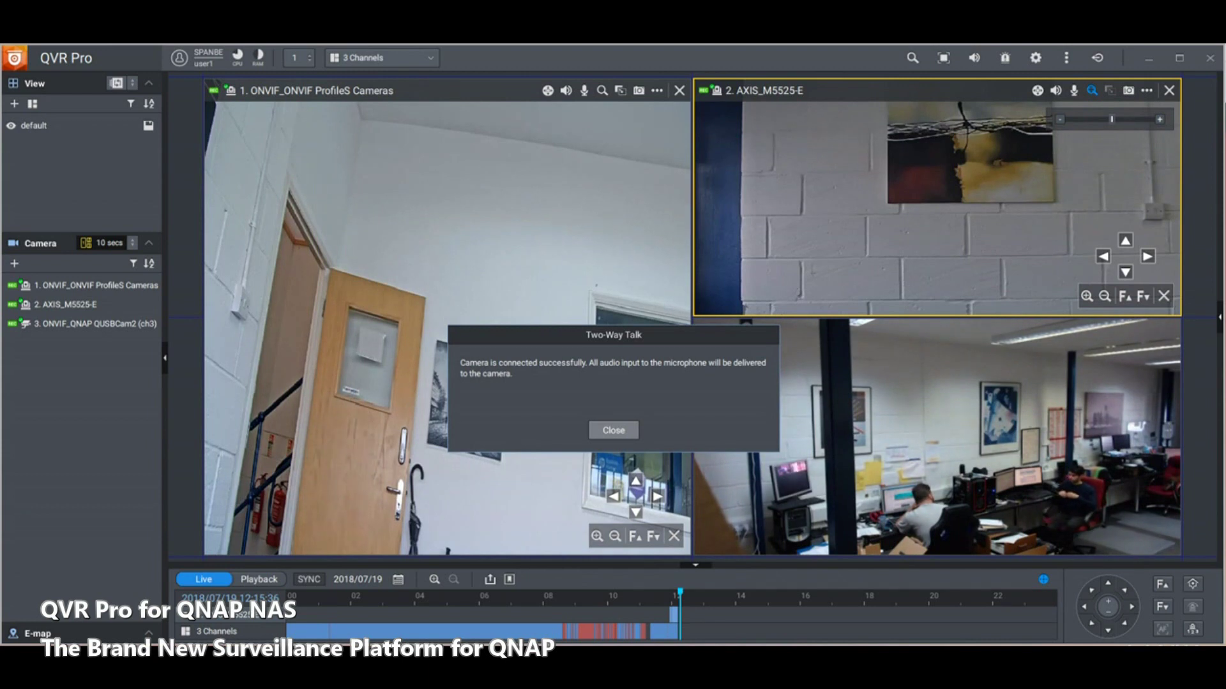
left_click(613, 430)
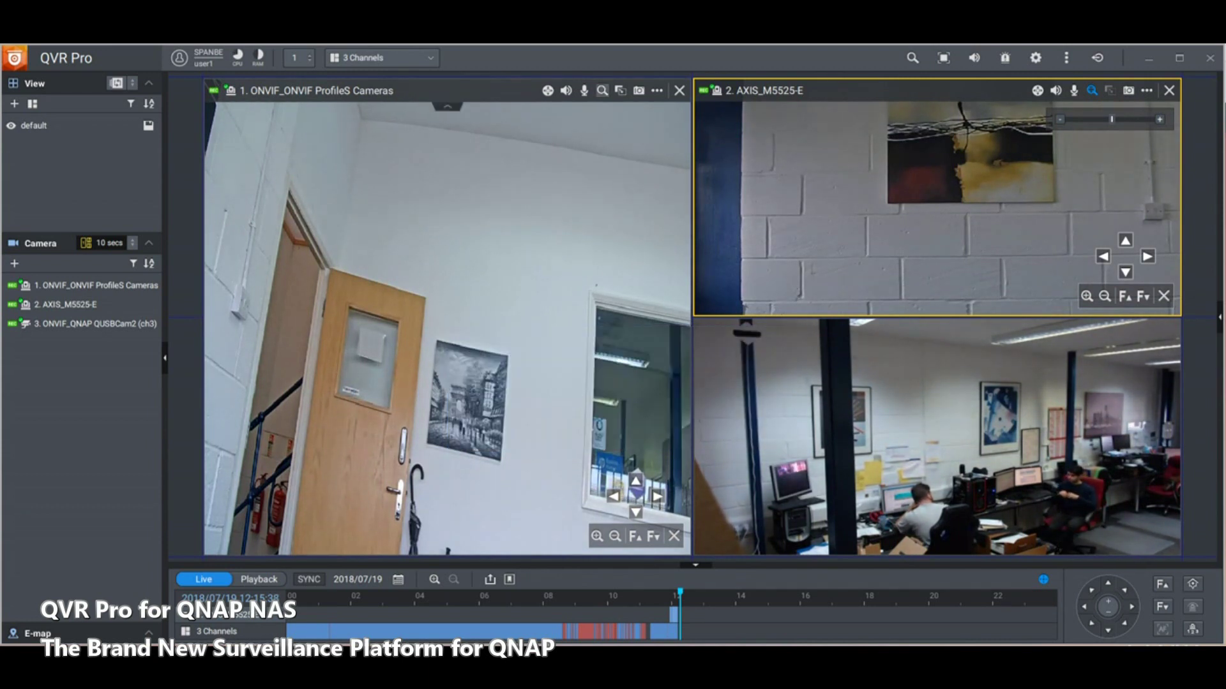
left_click(584, 91)
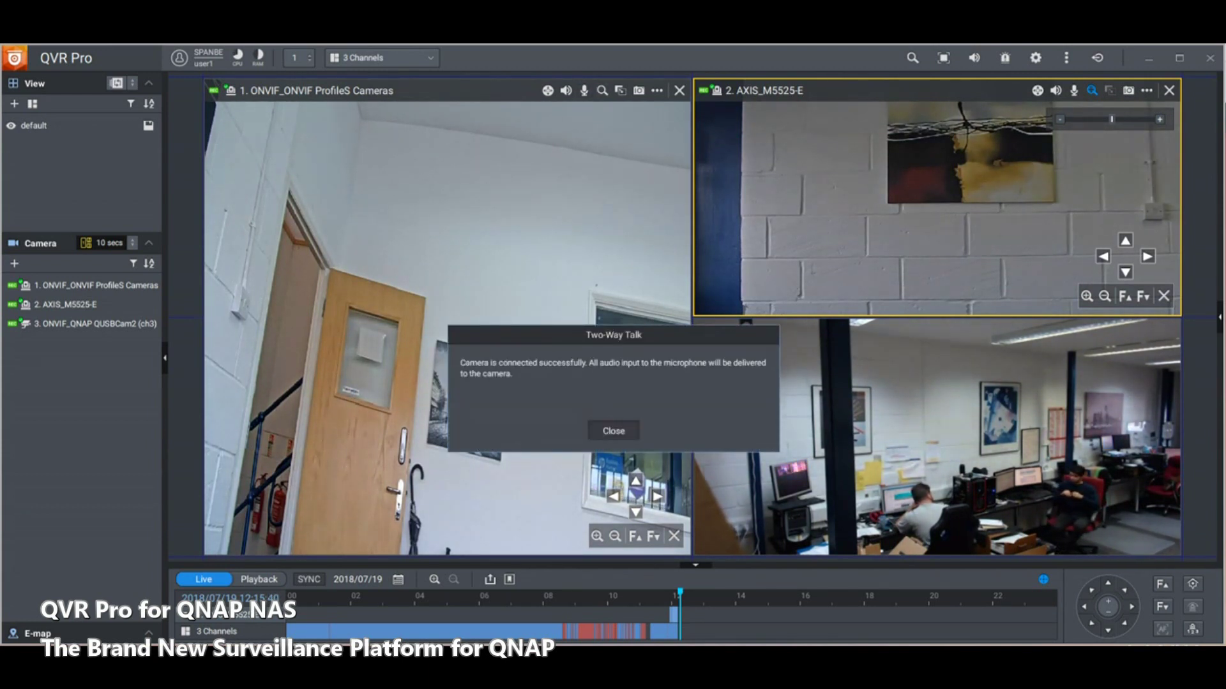
left_click(613, 430)
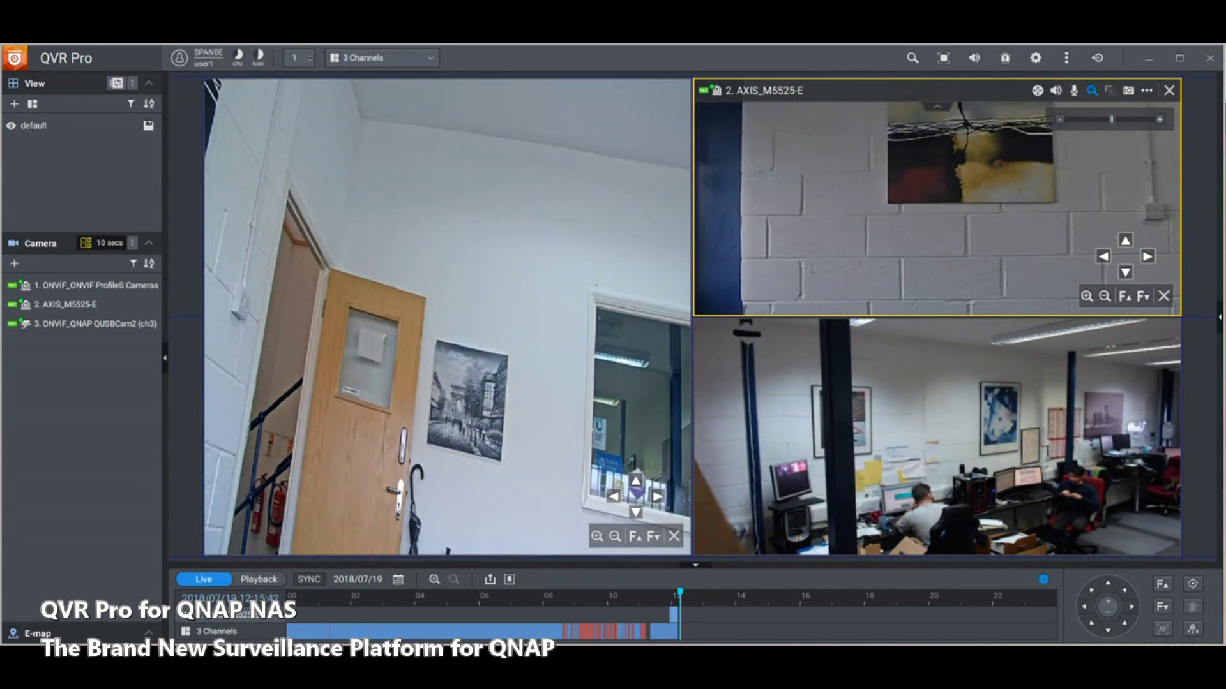
Turn off digital zoom for the AXIS_M5525-E camera to show its full image.
mouse_move(639, 91)
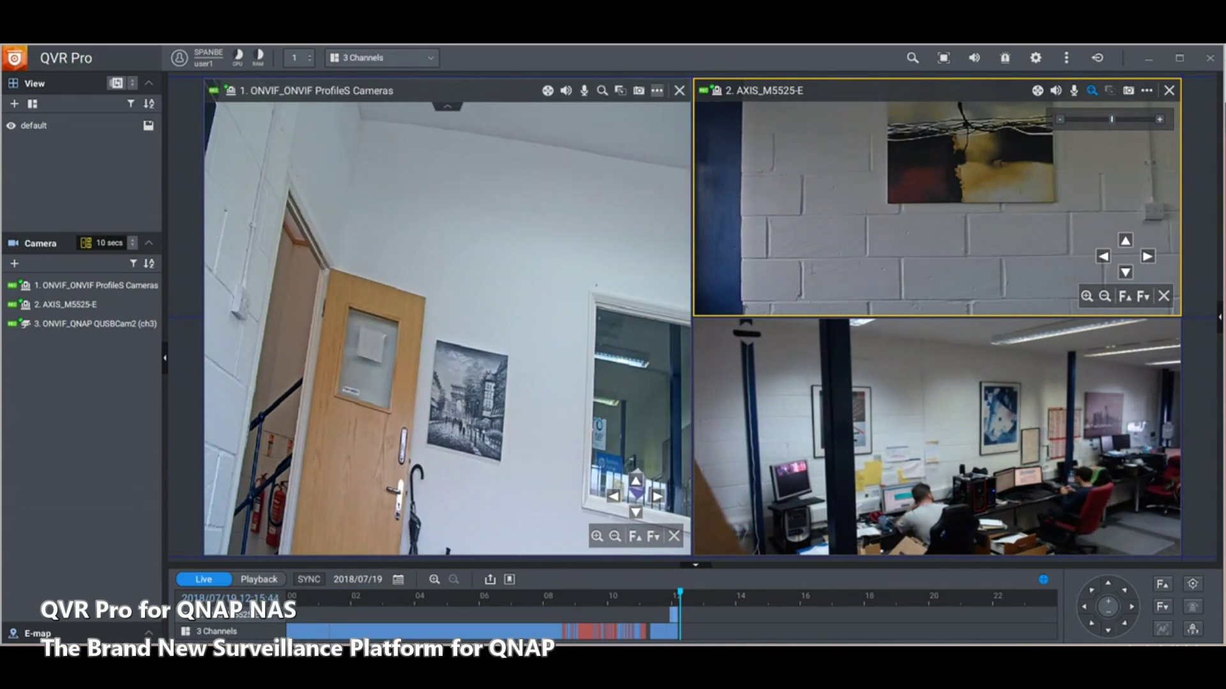
left_click(1092, 90)
Set a region of interest on the ONVIF ProfileS camera's image and move it to the interior window's right edge.
mouse_move(657, 91)
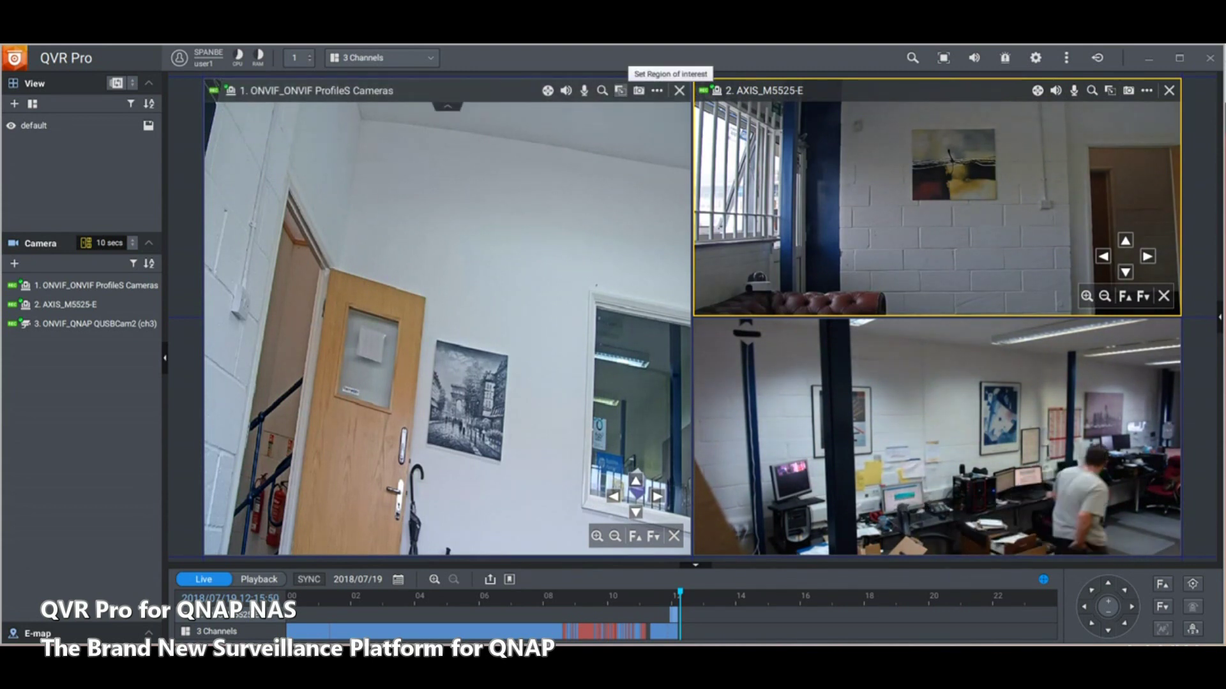
left_click(620, 90)
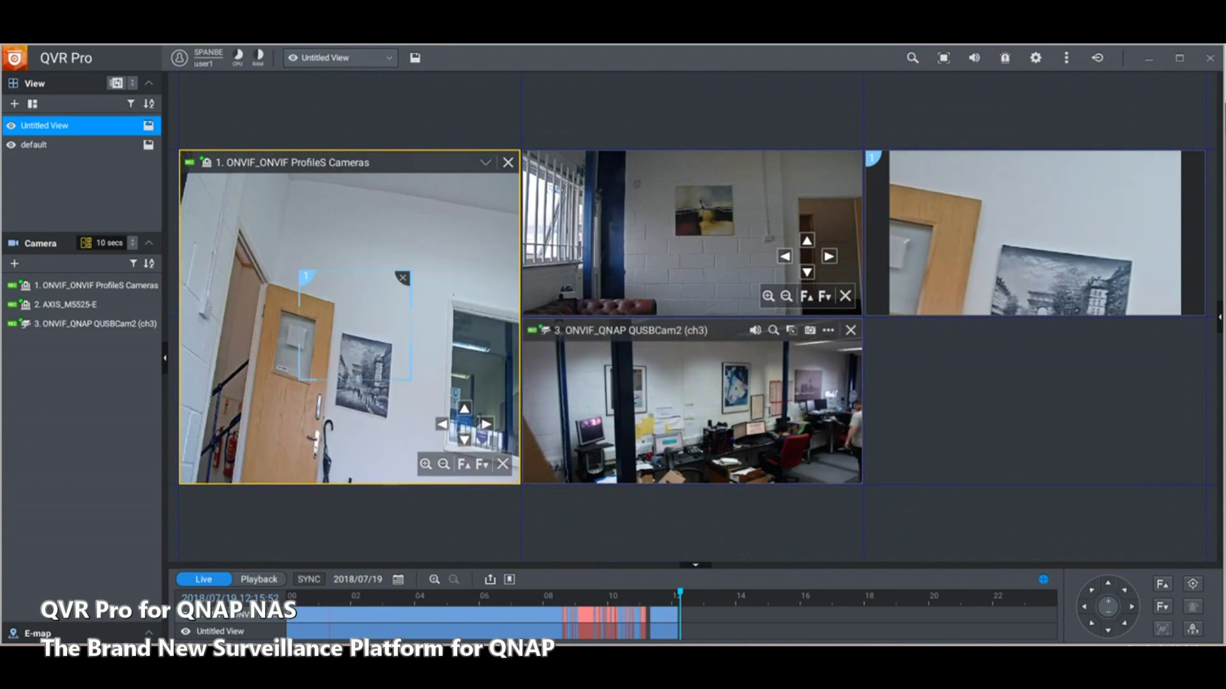
left_click_drag(355, 326, 463, 389)
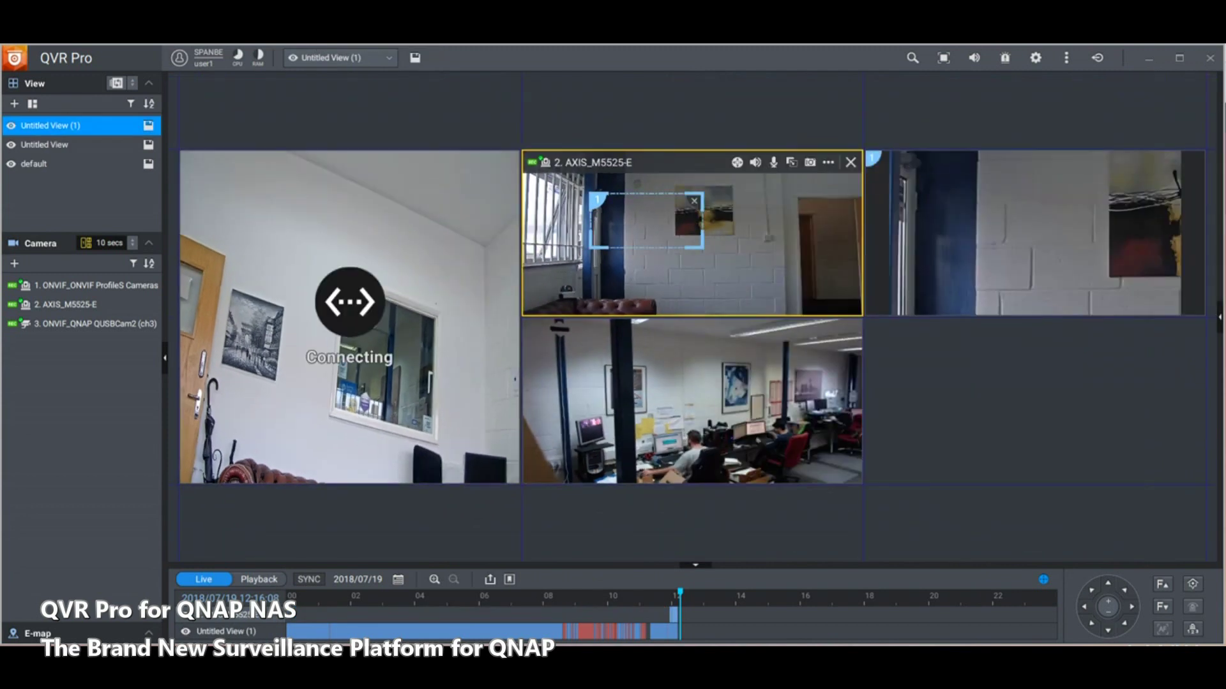
Move the region of interest on the AXIS_M5525-E image over the doorway at the room's right side.
left_click_drag(646, 220, 805, 216)
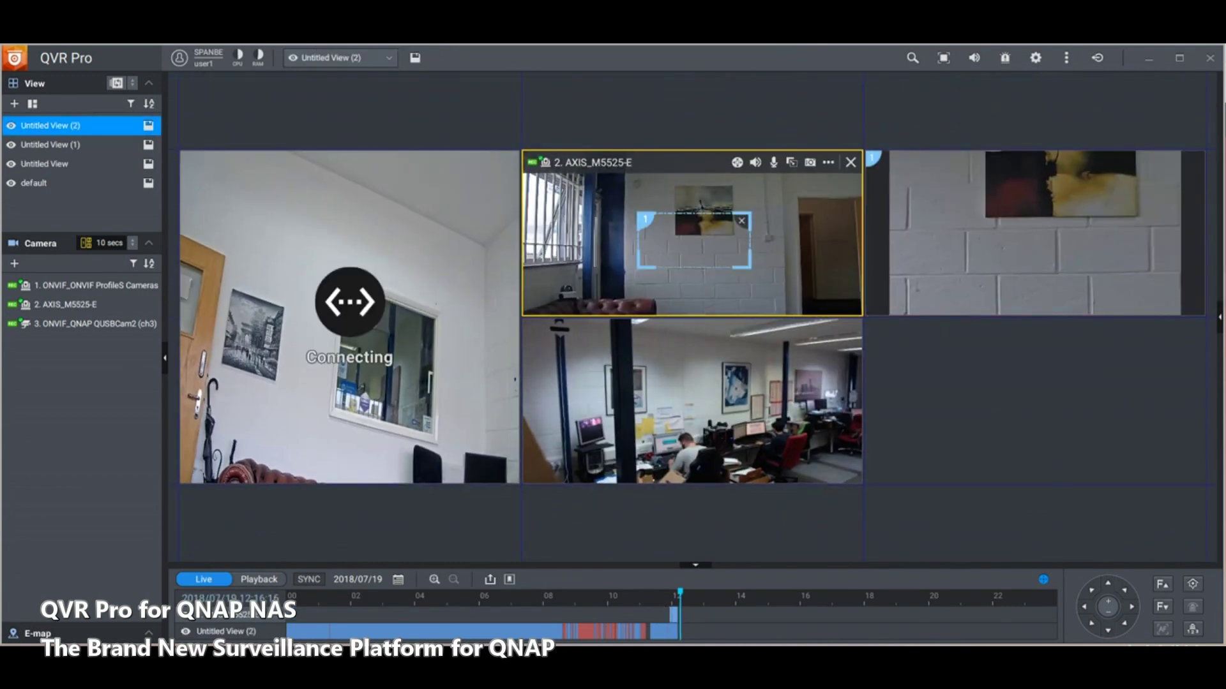
left_click_drag(694, 241, 802, 201)
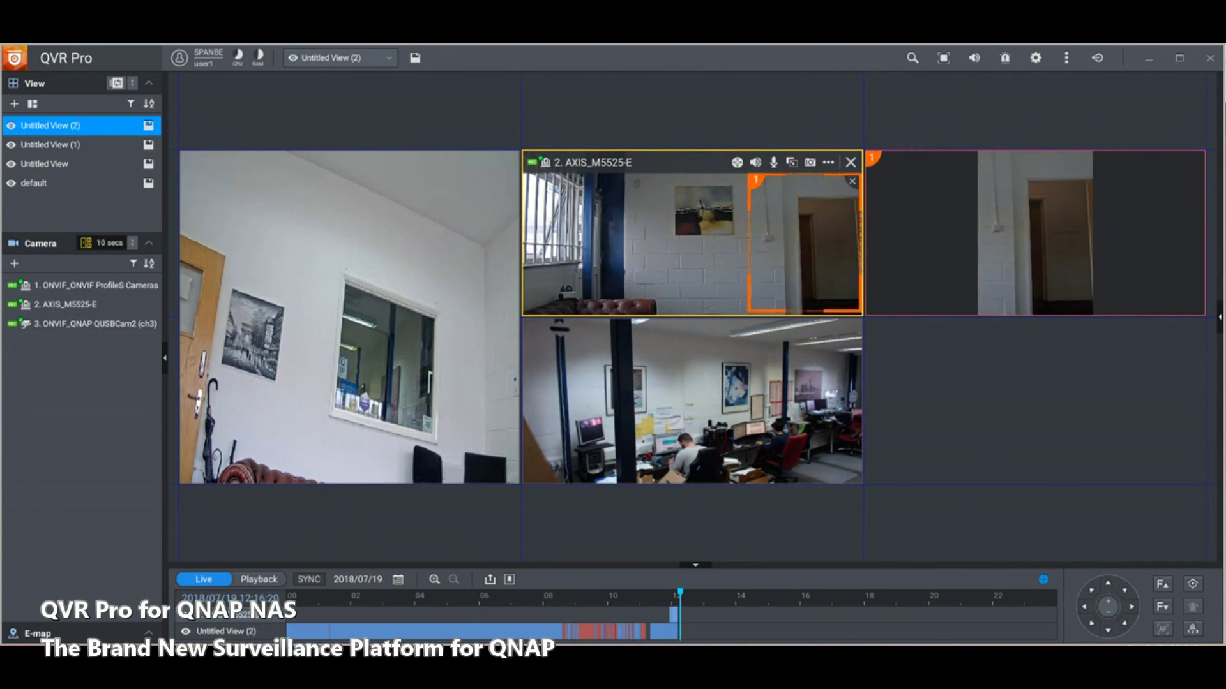
Return to the three-channel layout, set a new region of interest on the AXIS_M5525-E image and fit it to the doorway.
left_click(33, 104)
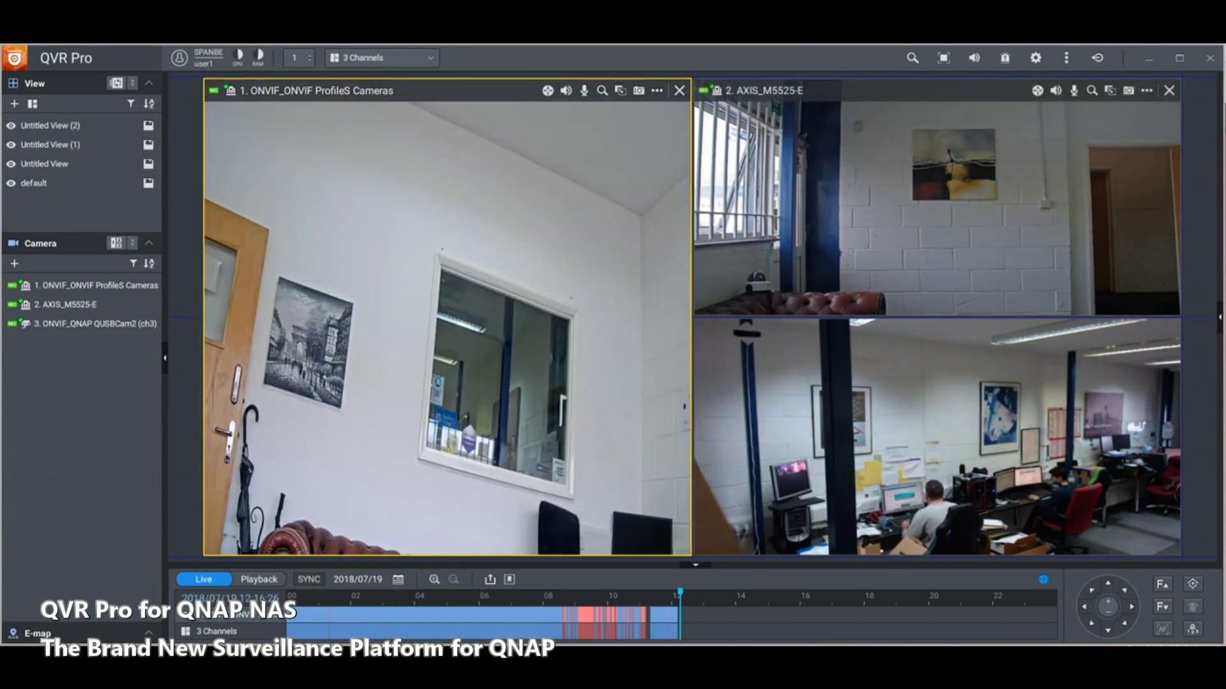
left_click(1110, 91)
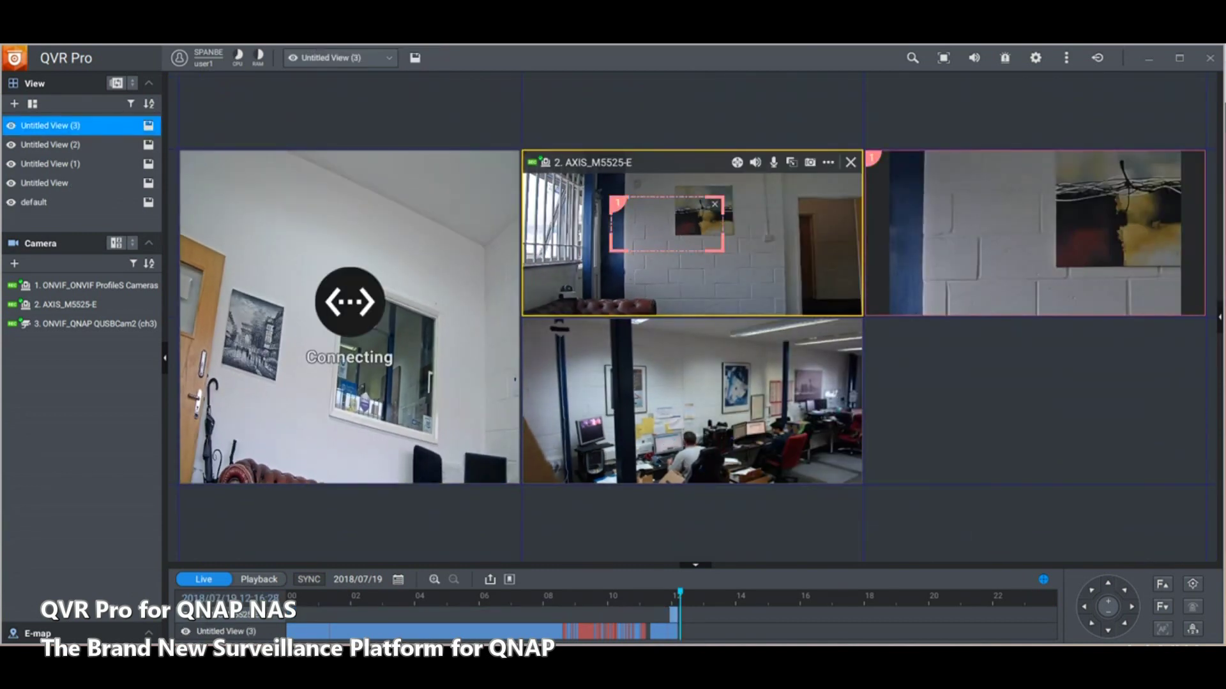
left_click_drag(667, 224, 805, 220)
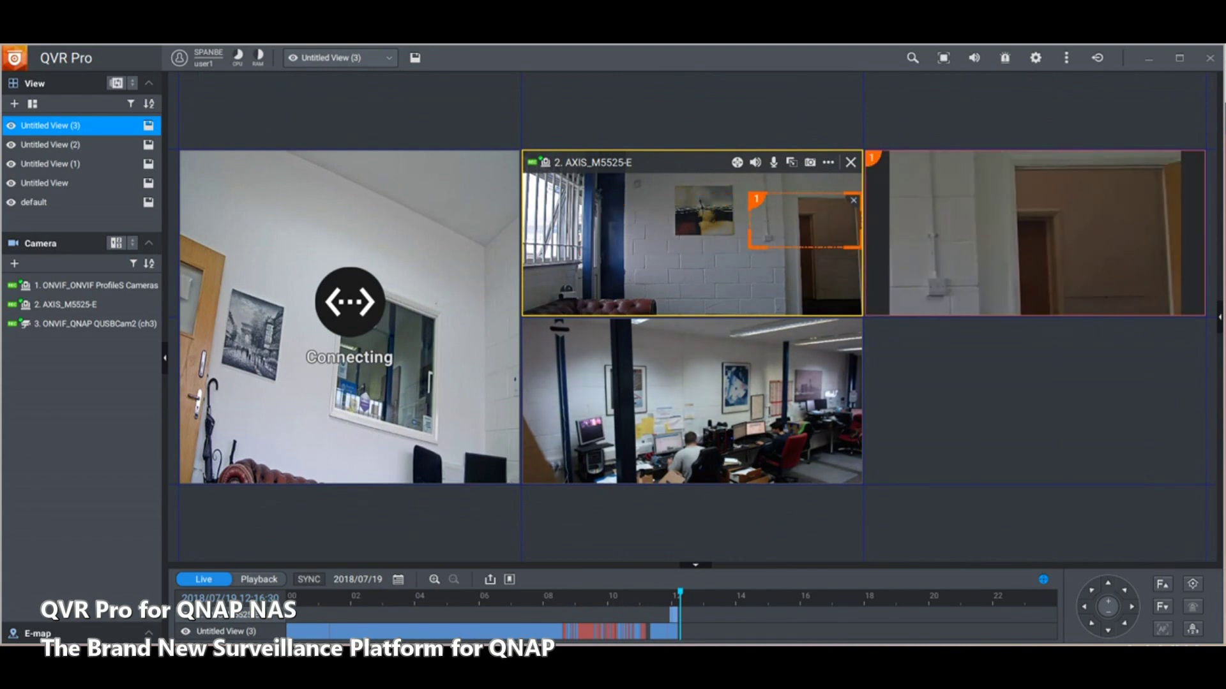
left_click_drag(750, 248, 784, 314)
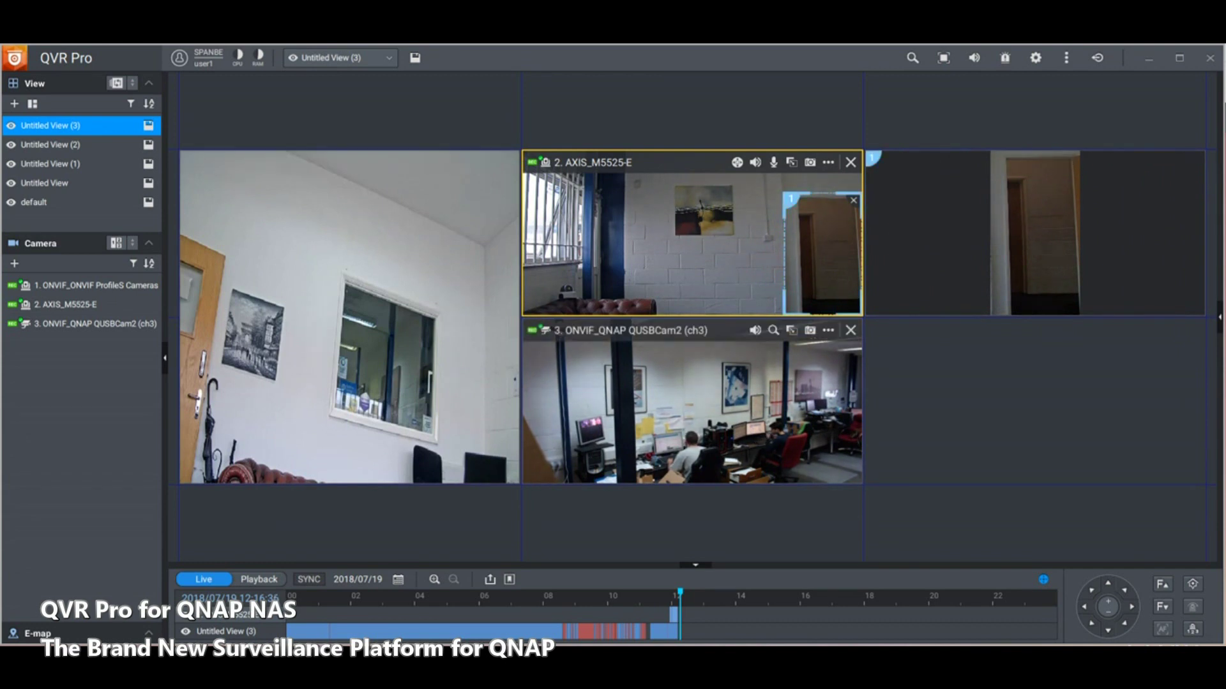
Set a region of interest on the ONVIF_QNAP QUSBCam2 image, framing the man at the nearest desk.
left_click(693, 402)
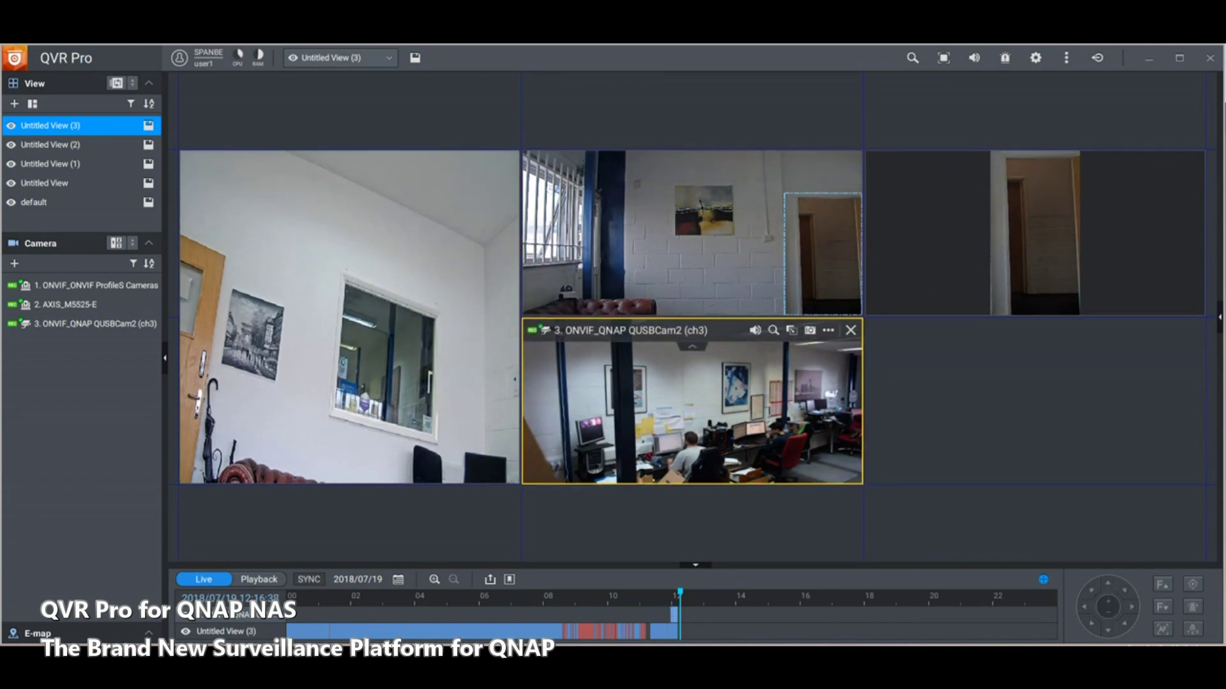
left_click(792, 330)
mouse_move(647, 389)
left_mouse_down()
mouse_move(680, 454)
mouse_move(707, 448)
mouse_move(763, 474)
mouse_move(746, 482)
left_mouse_up()
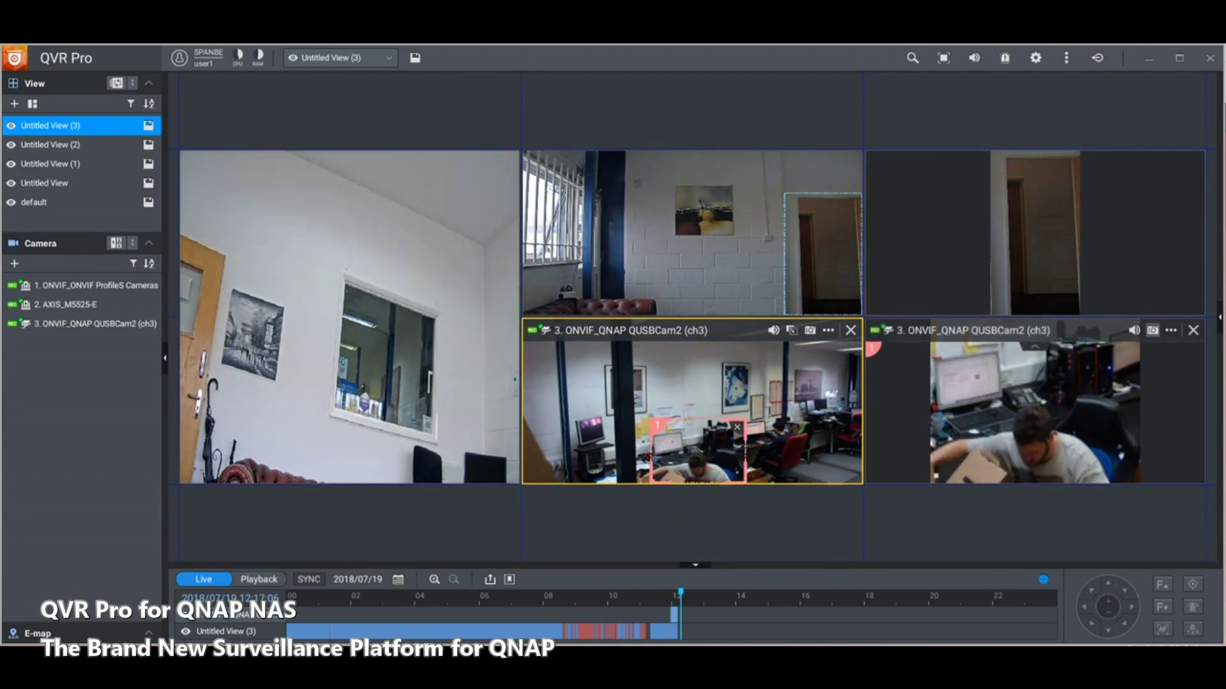
Take a snapshot of the ONVIF_QNAP QUSBCam2 region of interest and save it to disk.
left_click(1152, 330)
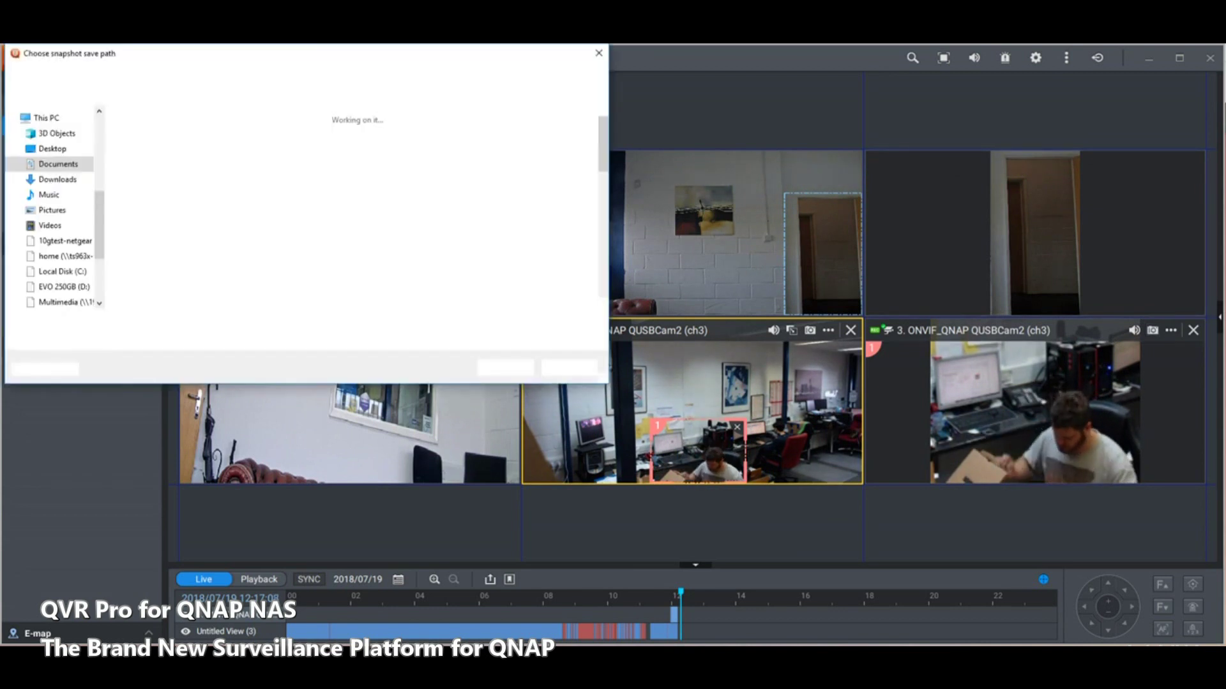
left_click(505, 368)
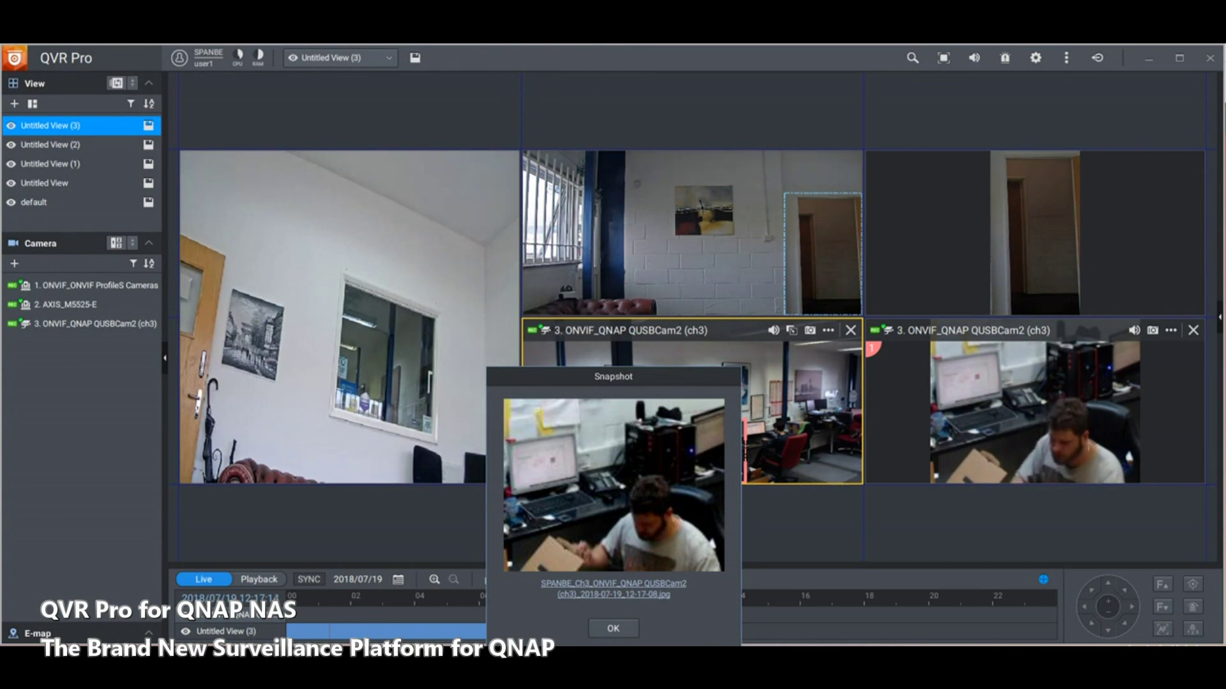
left_click(613, 629)
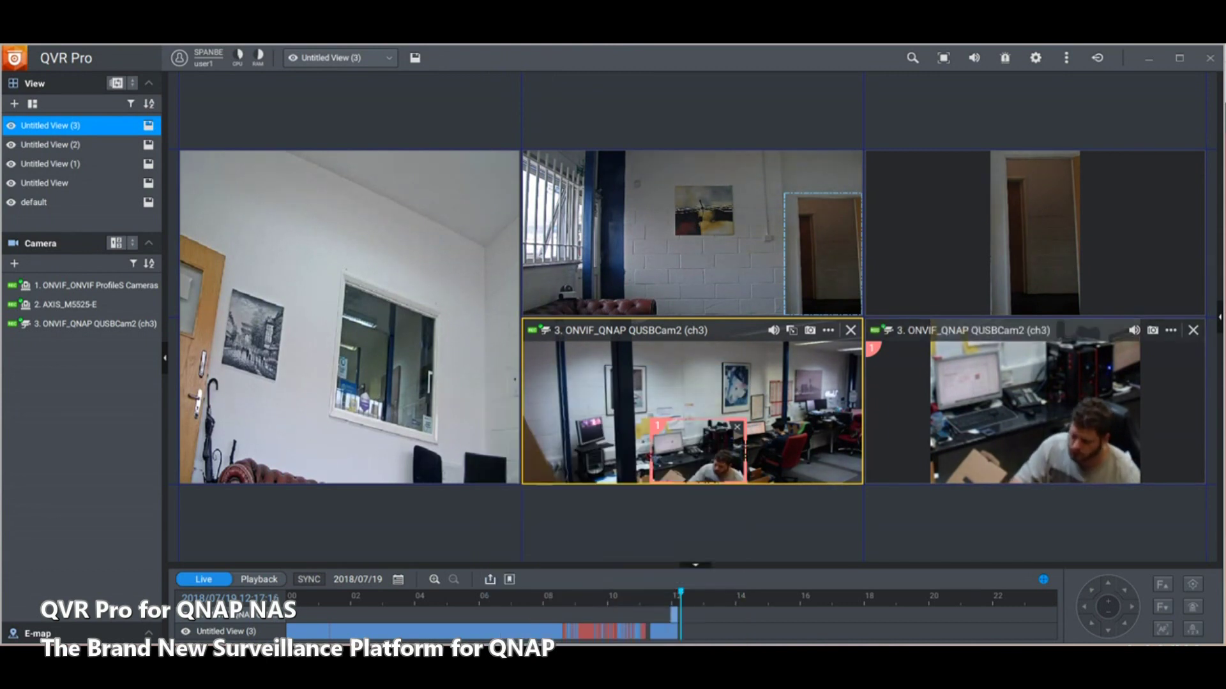
Toggle Keep aspect ratio off and back on for the ONVIF_QNAP QUSBCam2 region of interest.
left_click(1171, 330)
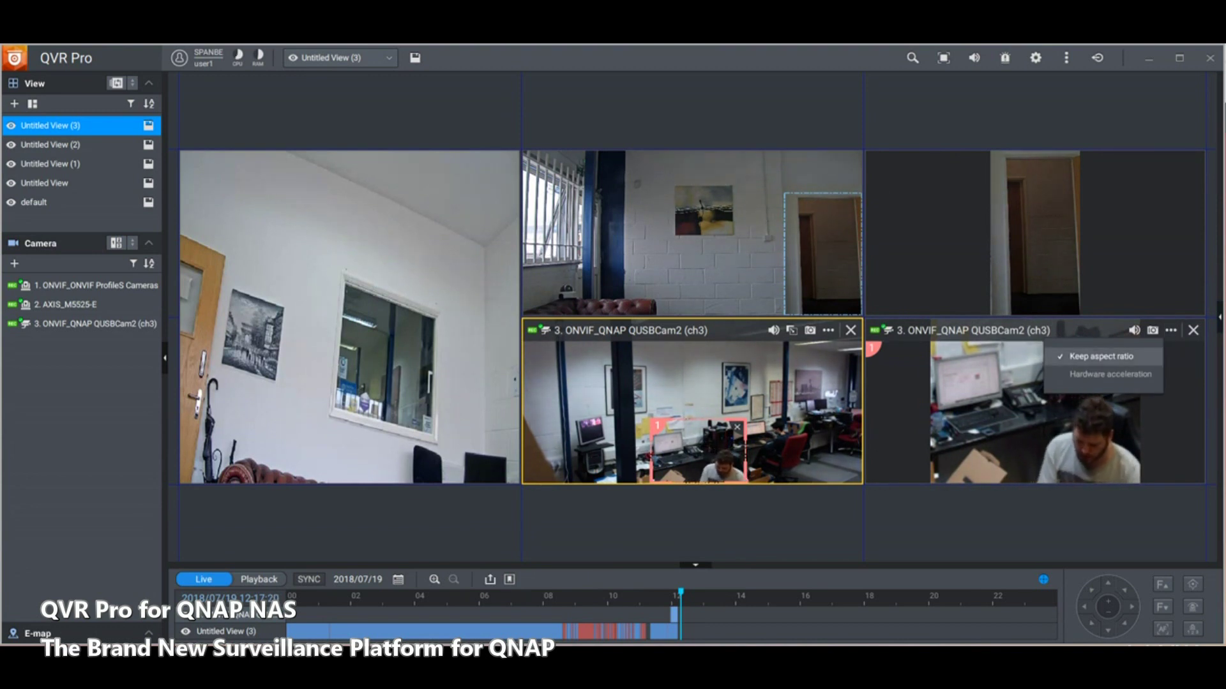
left_click(1101, 356)
left_click(1171, 330)
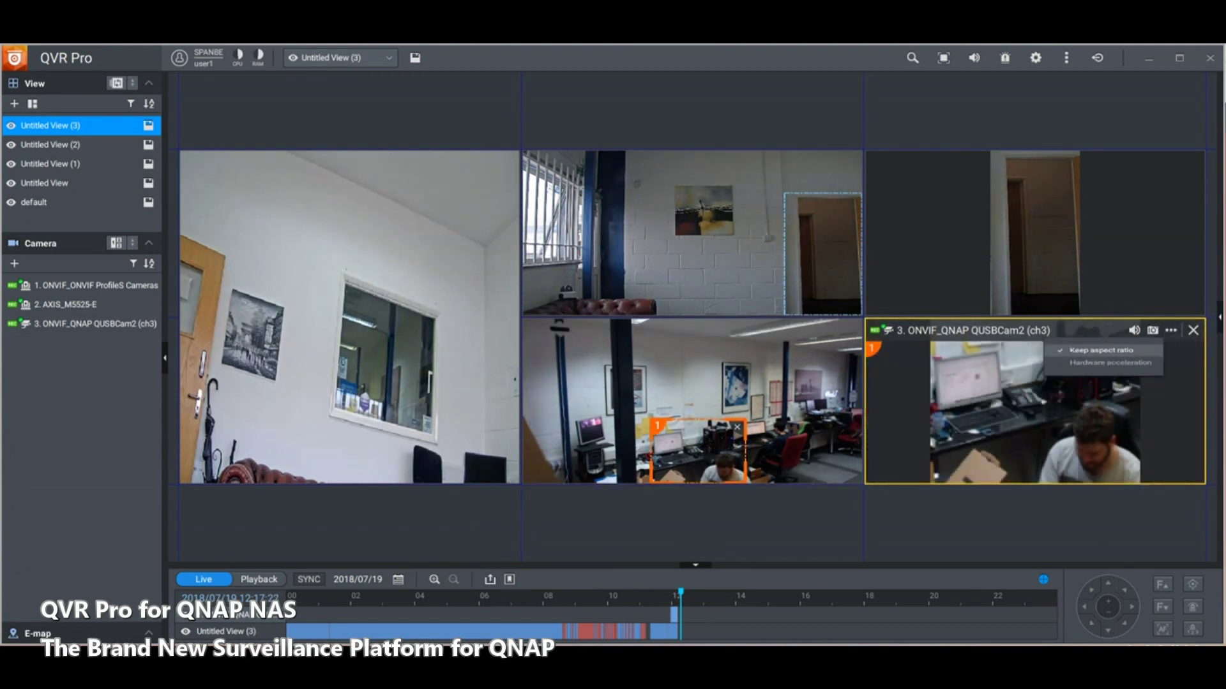
left_click(1102, 356)
Close the region-of-interest panes of the ONVIF_QNAP QUSBCam2 and AXIS_M5525-E cameras.
left_click(1193, 330)
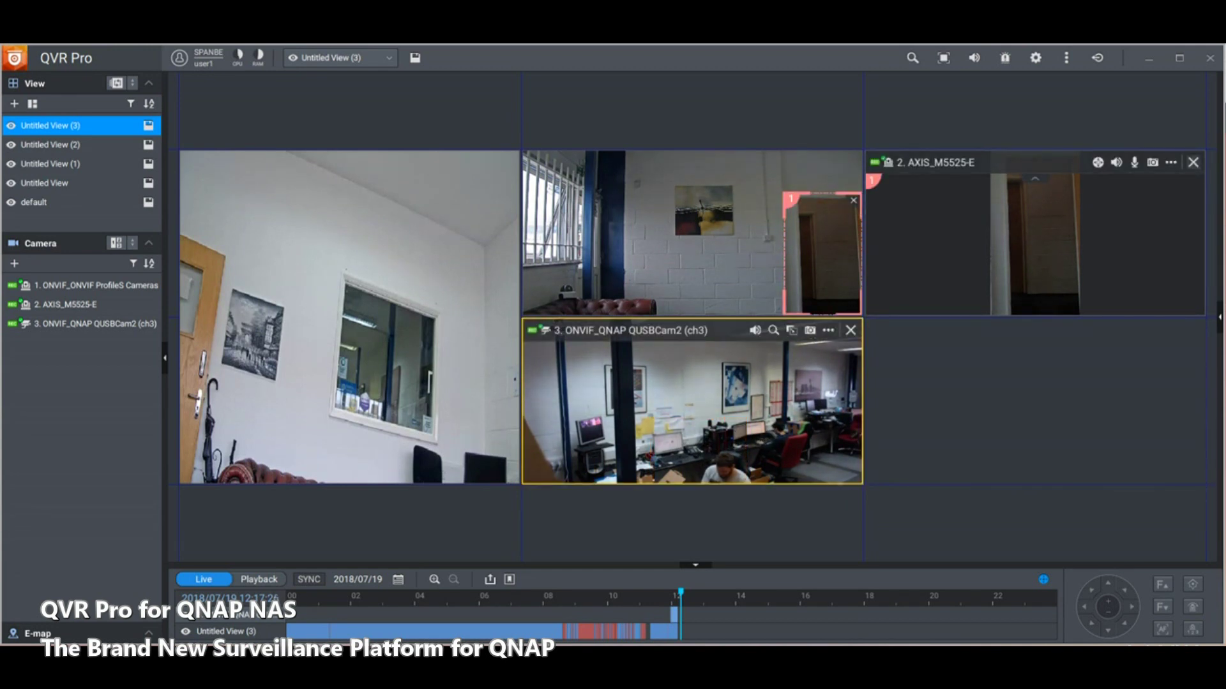
left_click(1193, 162)
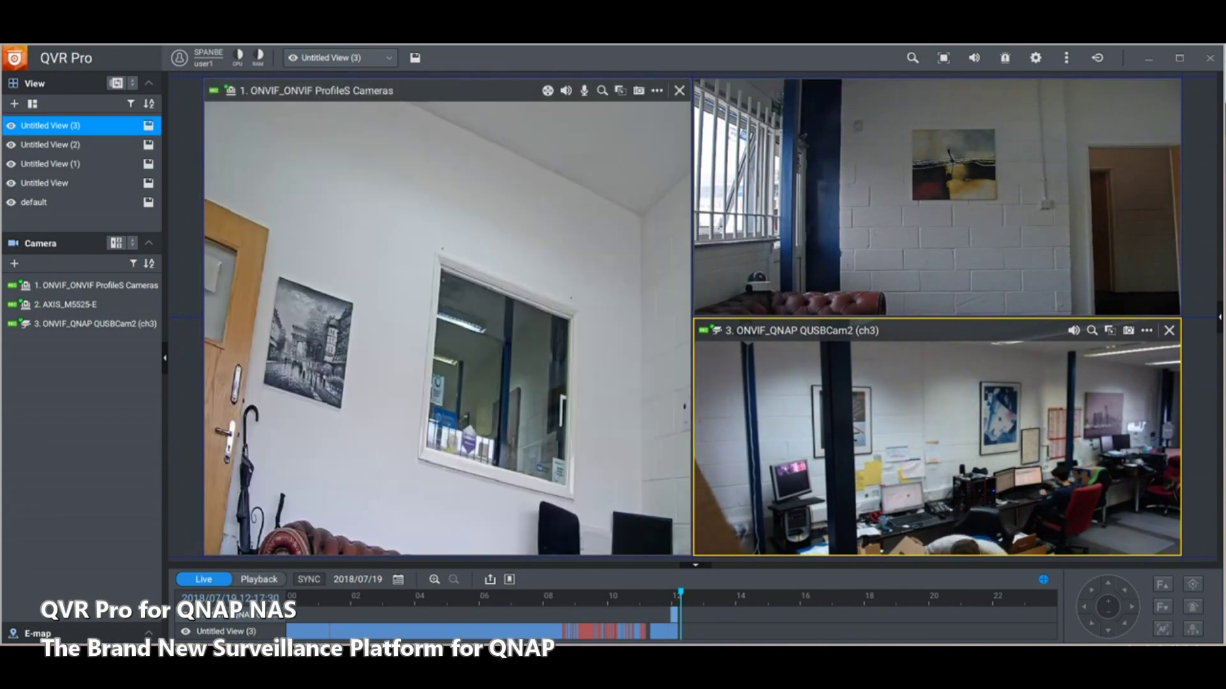
Examine the aspect ratio, hardware acceleration and stream options of the ONVIF ProfileS camera.
left_click(657, 90)
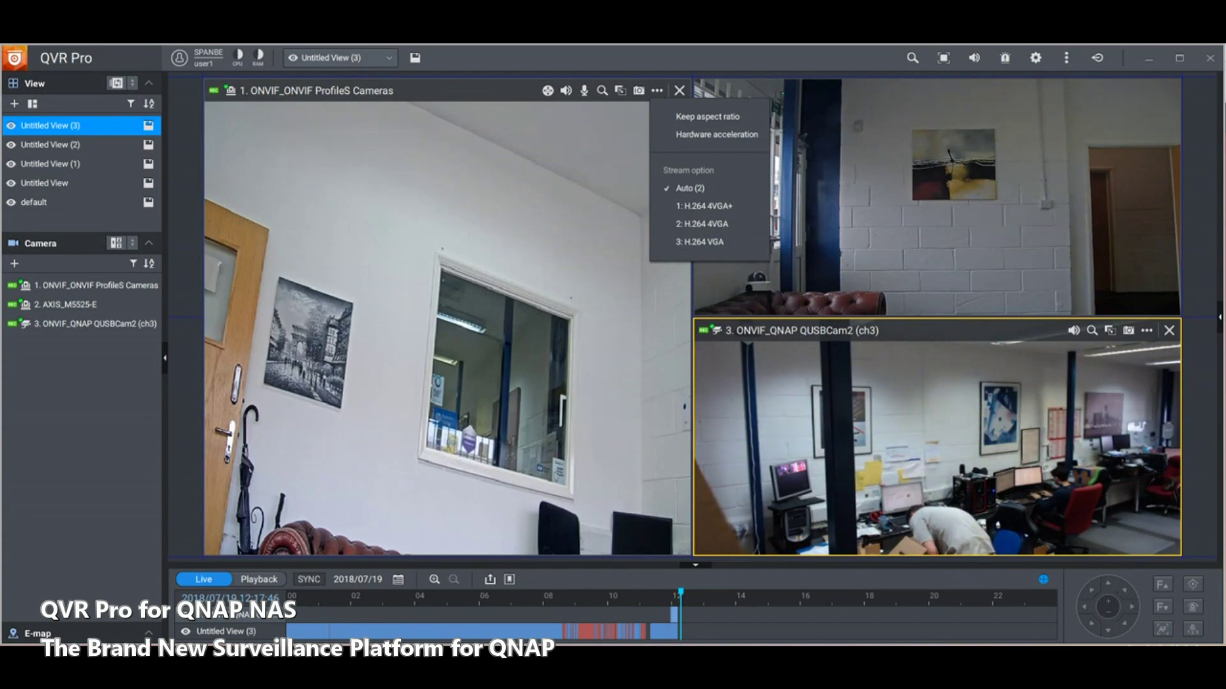
left_click(71, 145)
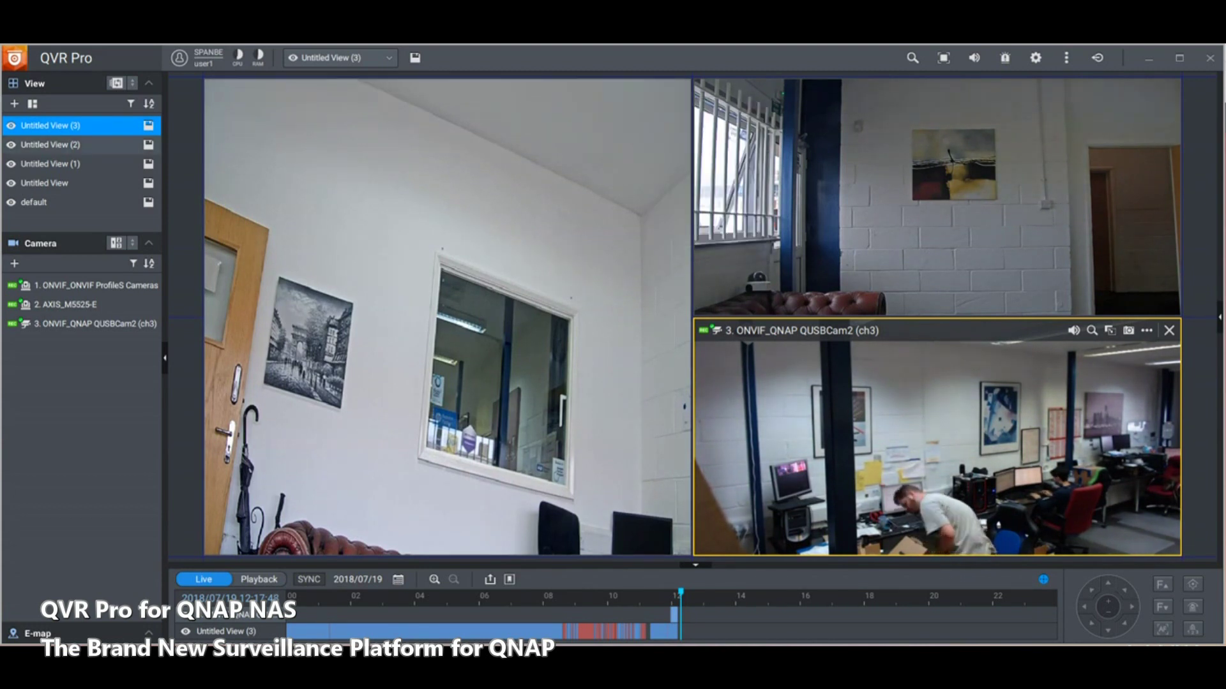
Open the views Untitled View (2), Untitled View (1) and Untitled View in turn.
double_click(71, 145)
double_click(70, 164)
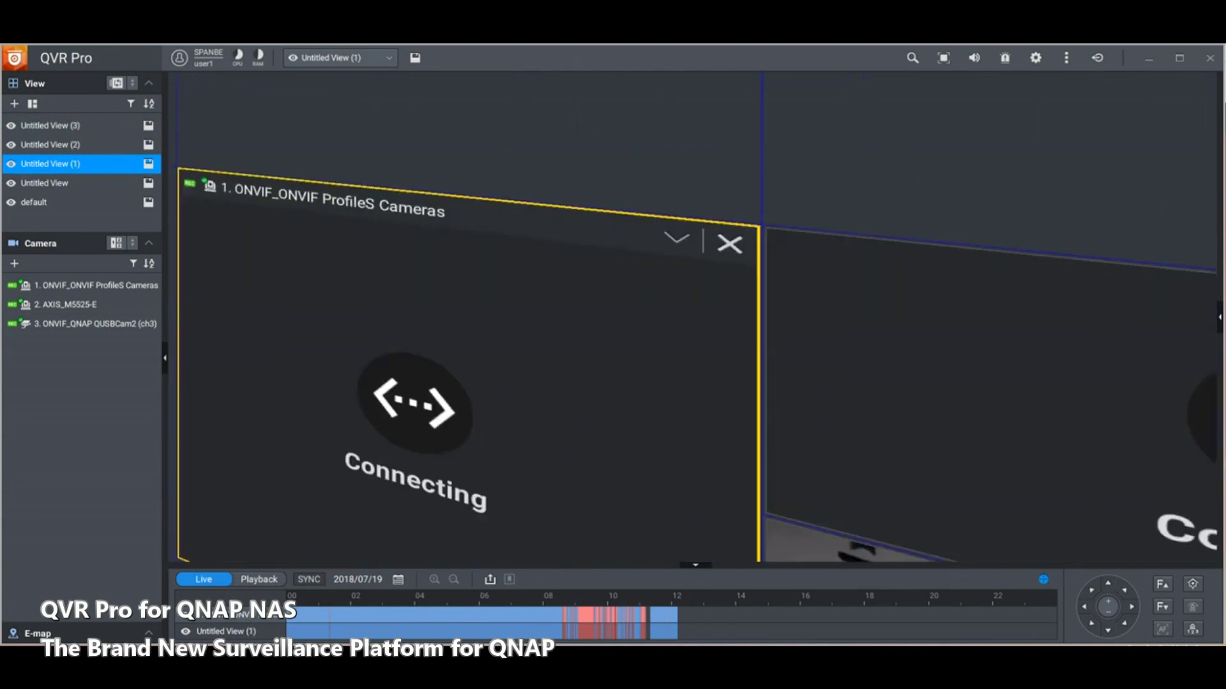
double_click(70, 183)
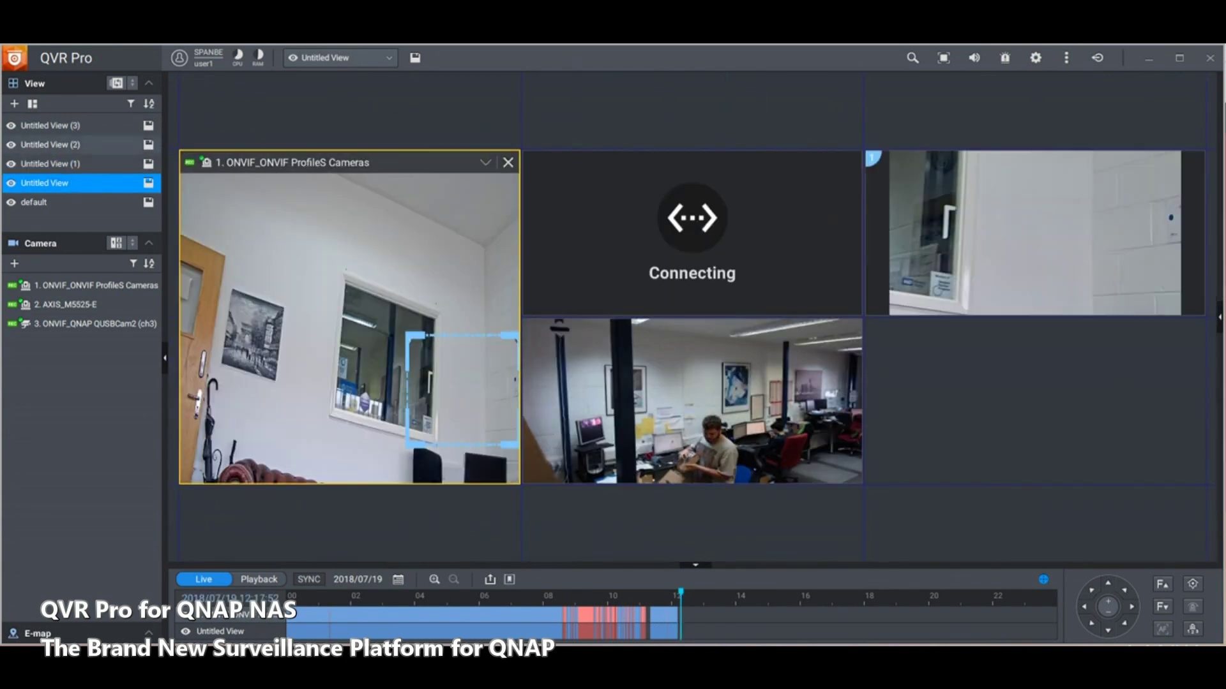
Open the view Untitled View (2) and bring up its save and delete options.
double_click(70, 145)
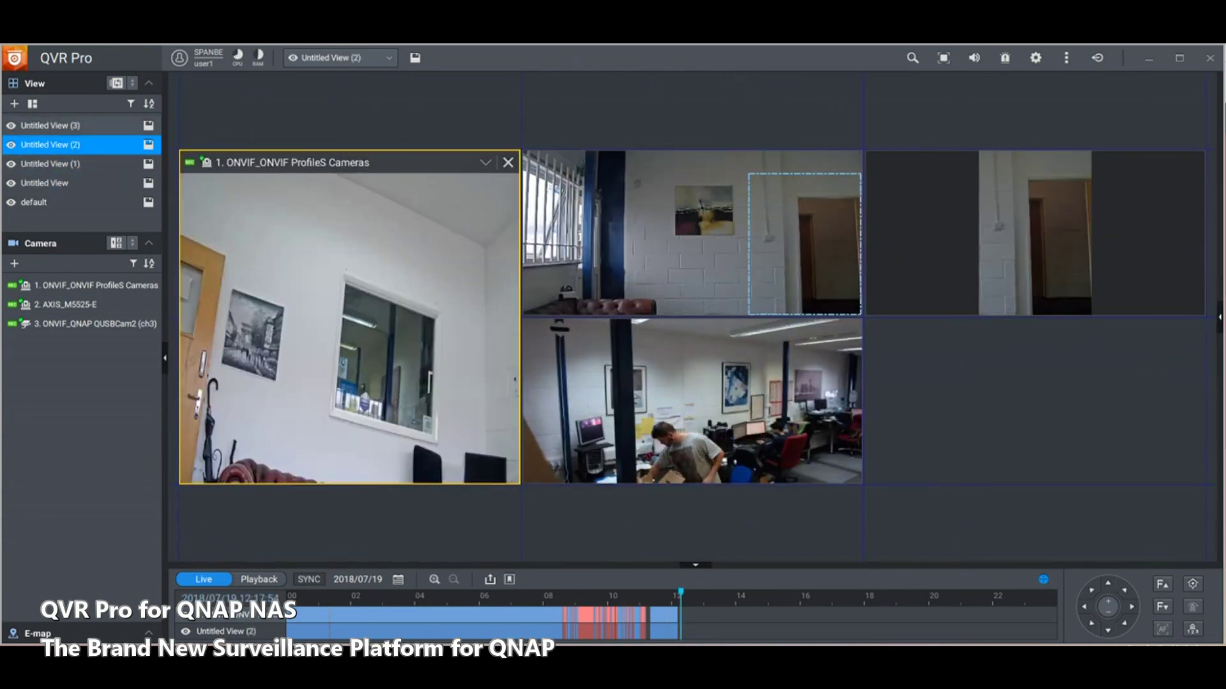
right_click(55, 143)
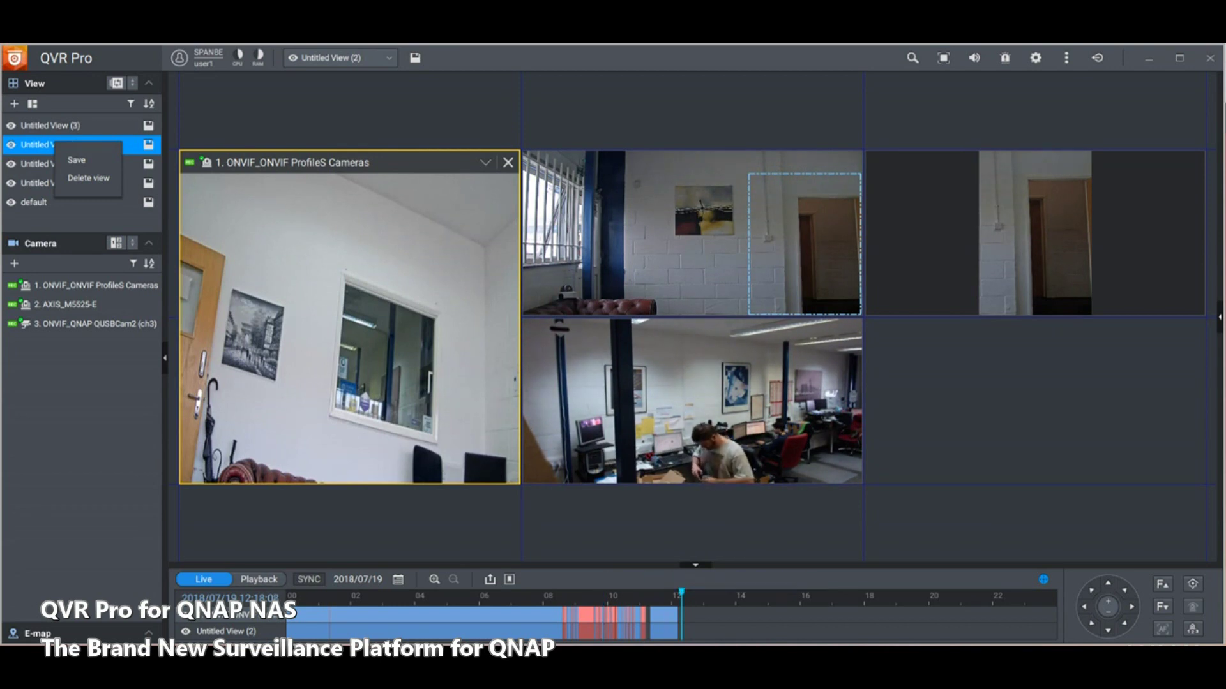
left_click(673, 616)
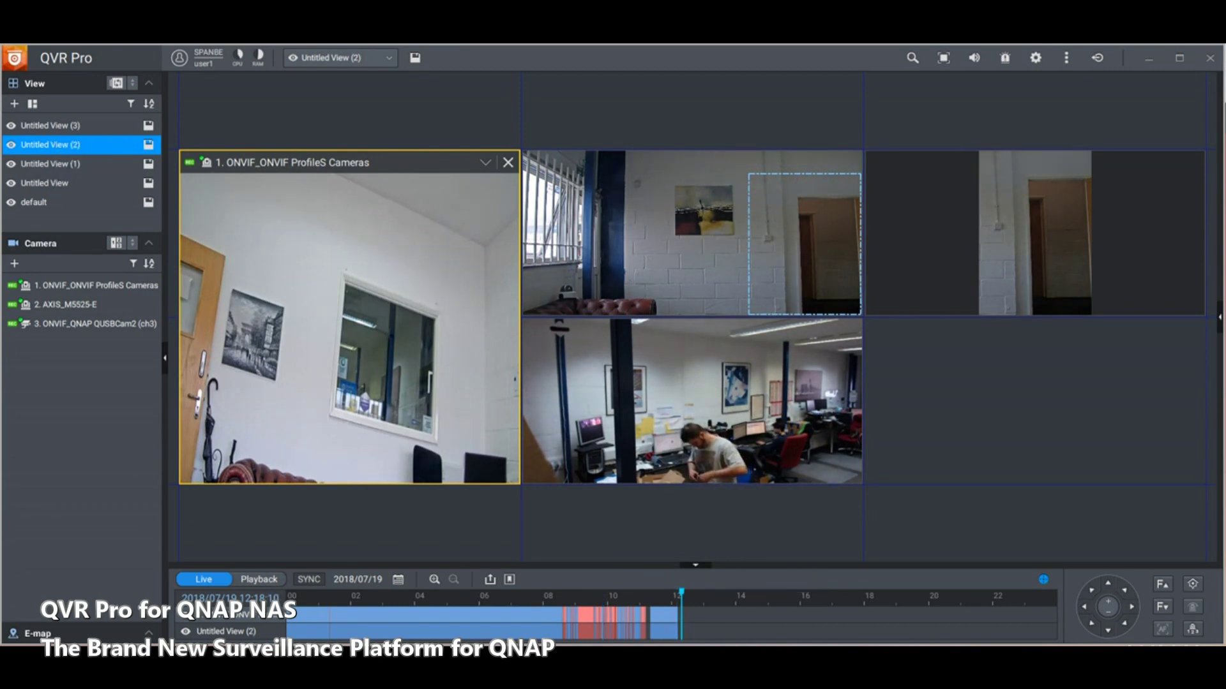
Scale the timeline to half-hour intervals and play back the ONVIF ProfileS camera's recording from about 11:50 on 2018/07/19.
scroll(664, 616, "up", 5)
left_click_drag(408, 616, 471, 616)
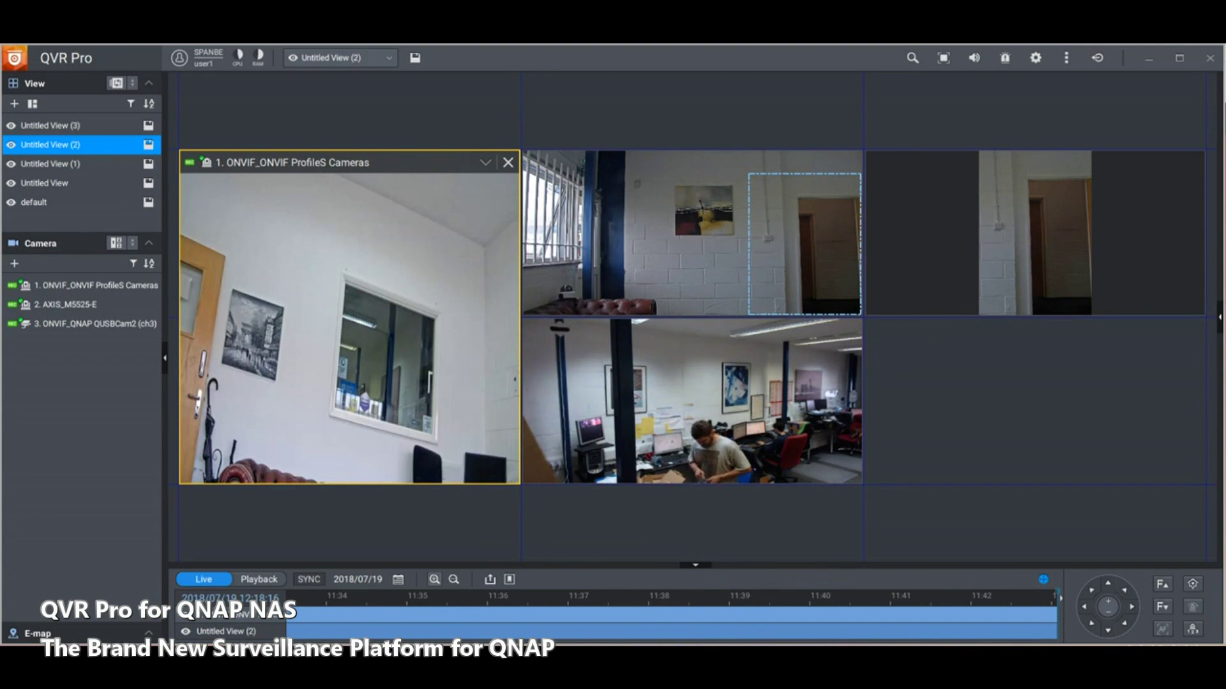
left_click(454, 579)
left_click(454, 579)
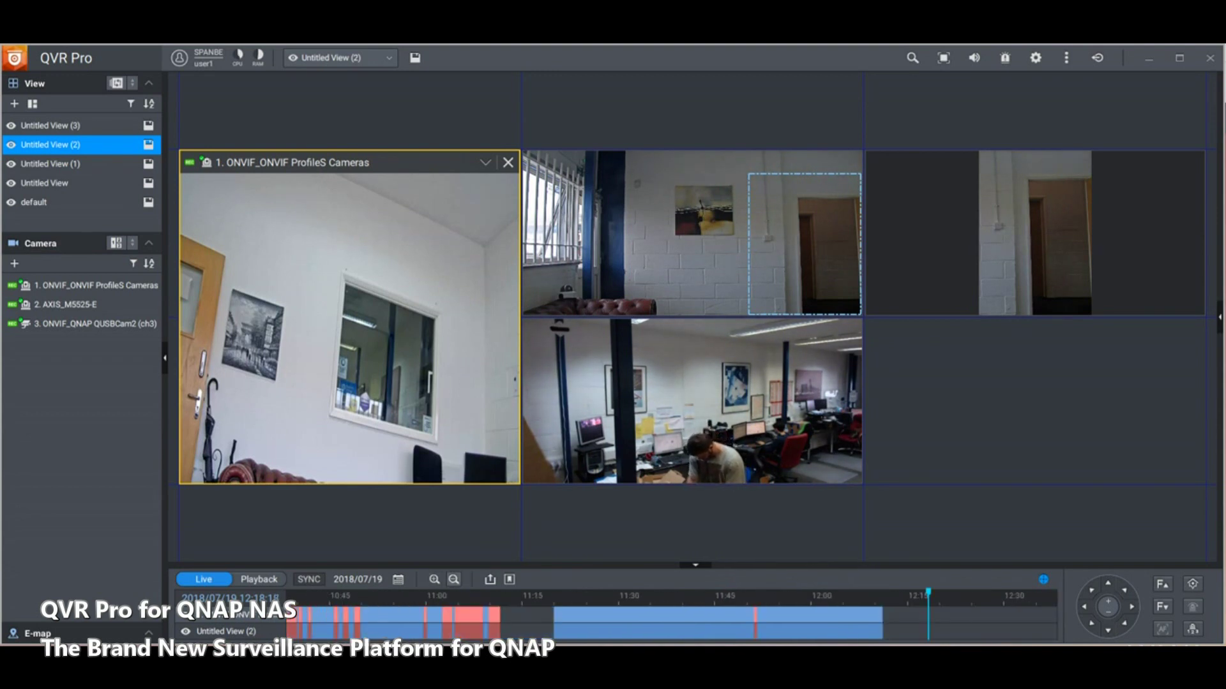
left_click(454, 579)
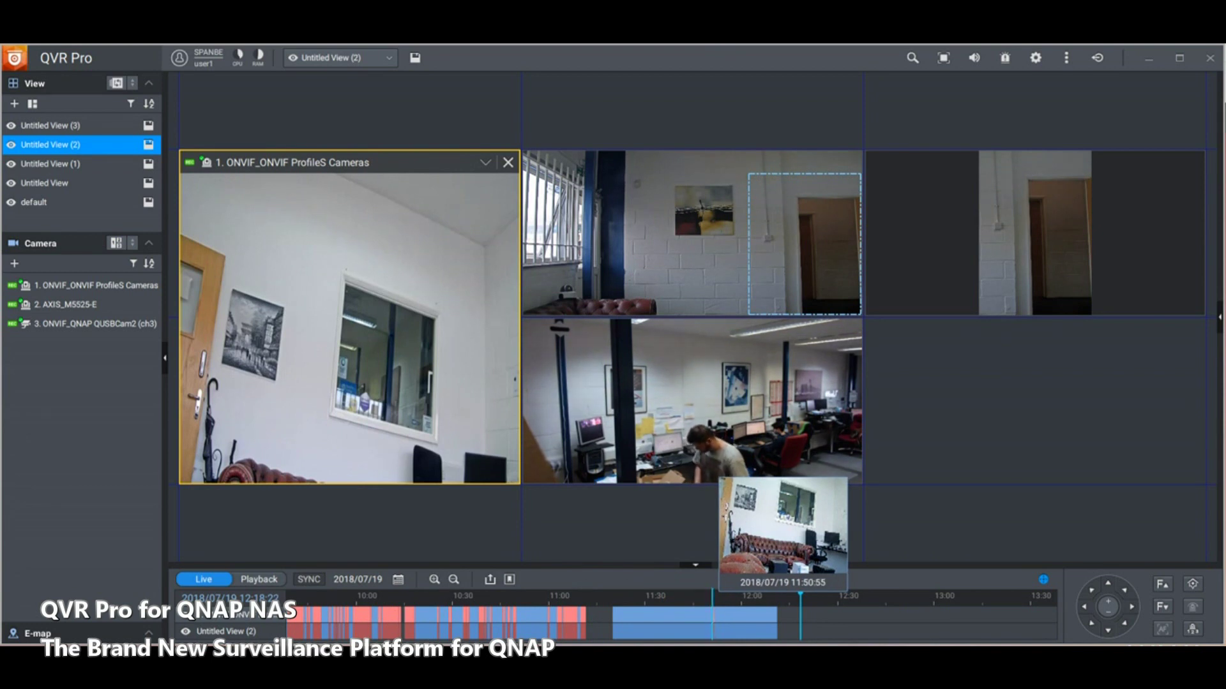
left_click(713, 622)
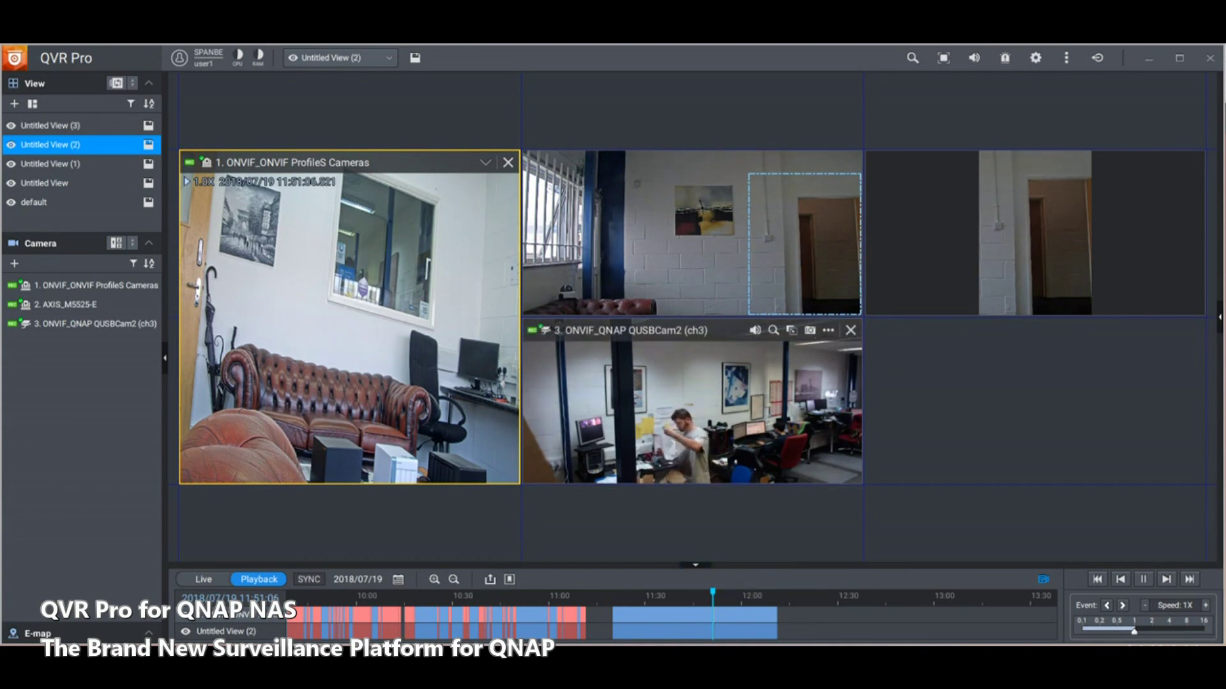
Close the ONVIF ProfileS camera pane and the AXIS_M5525-E region-of-interest pane.
left_click(693, 402)
left_click(422, 269)
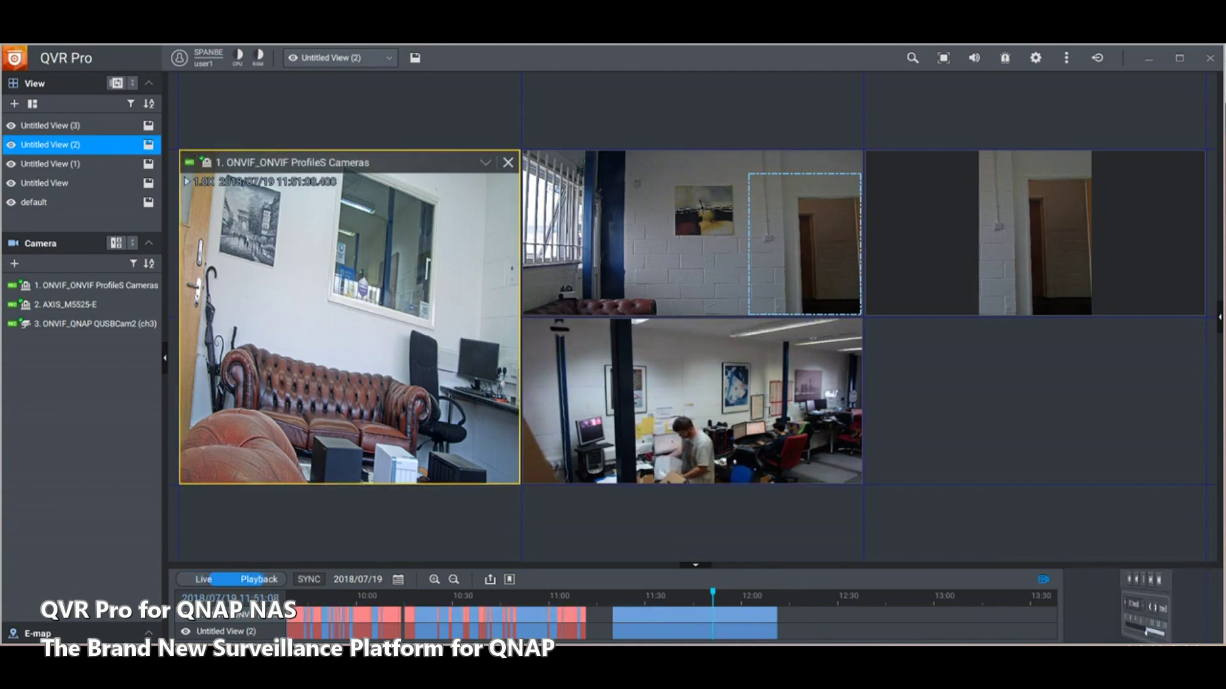
left_click(508, 161)
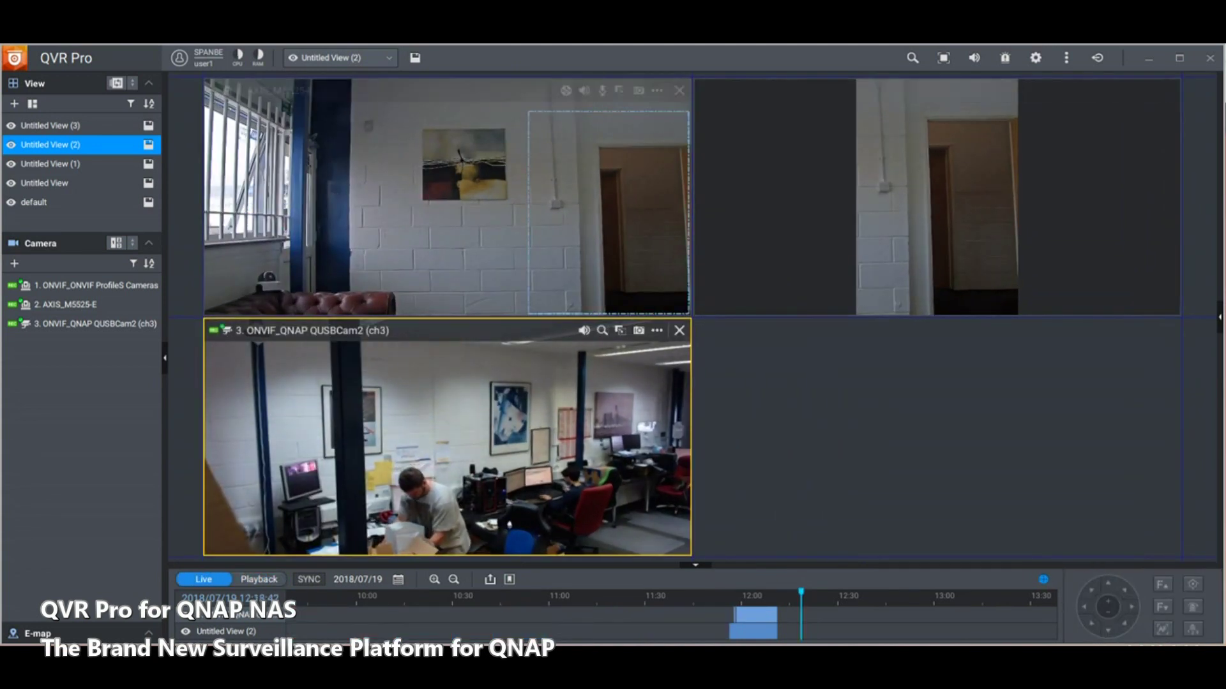
left_click(1168, 90)
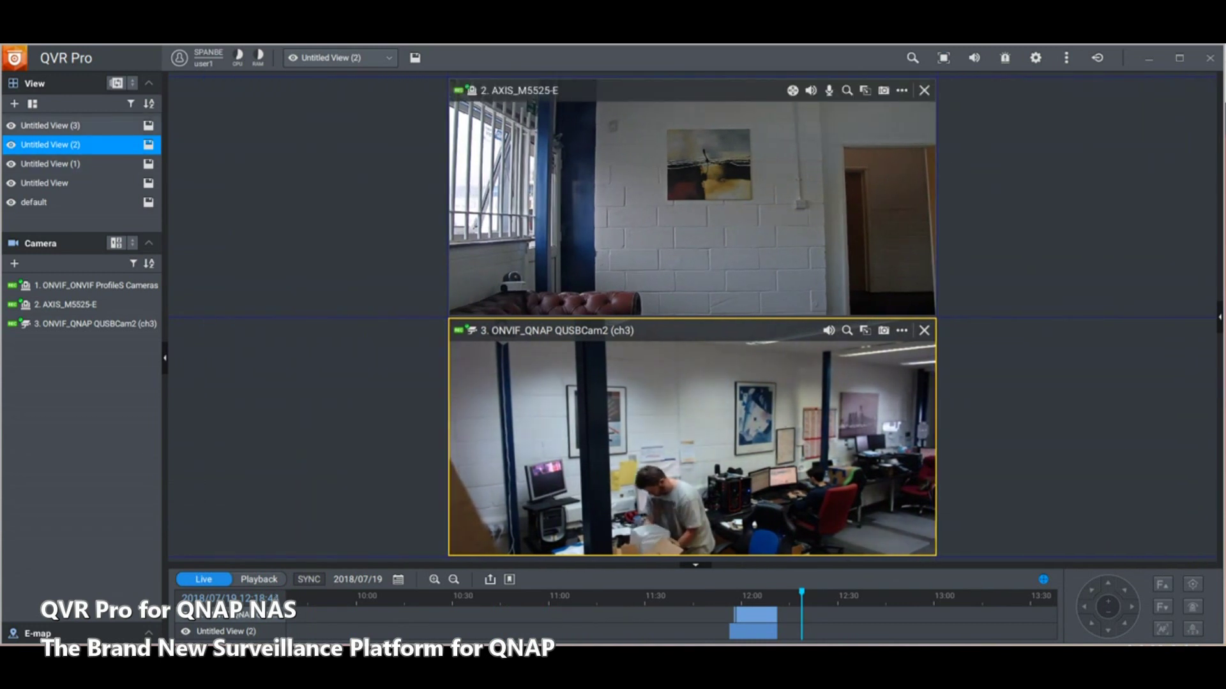
In Untitled View (3), enable digital zoom and show the on-image PTZ controls for the ONVIF ProfileS camera.
left_click(50, 126)
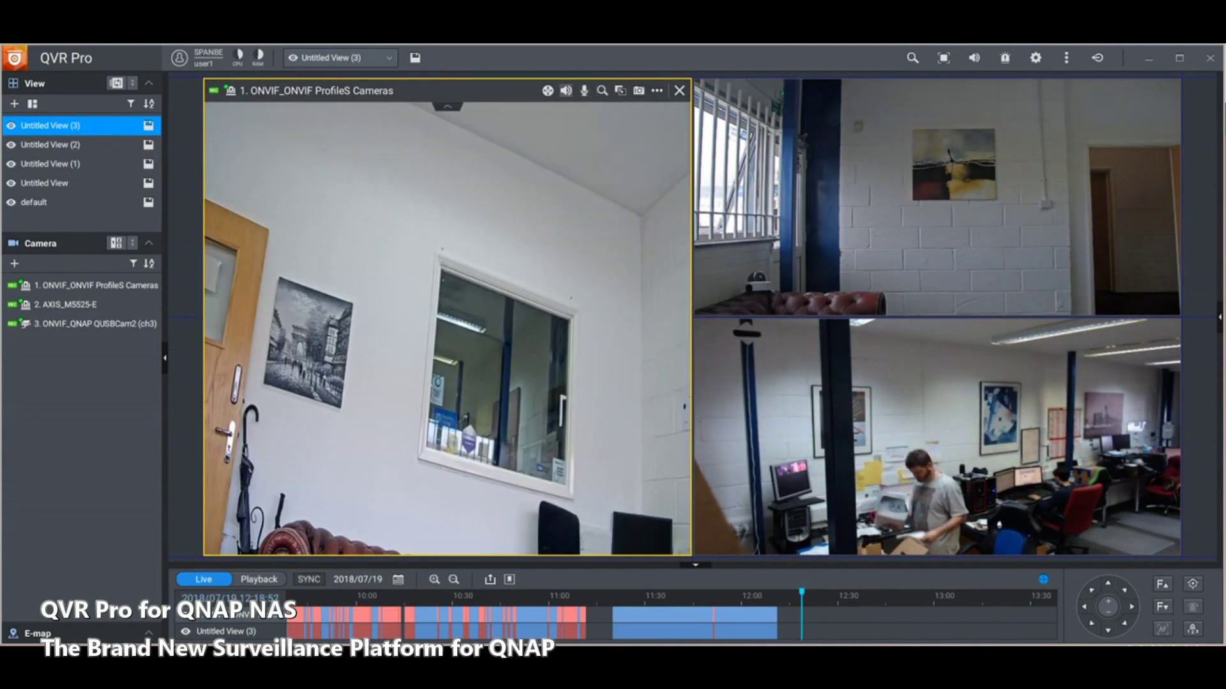
left_click(602, 90)
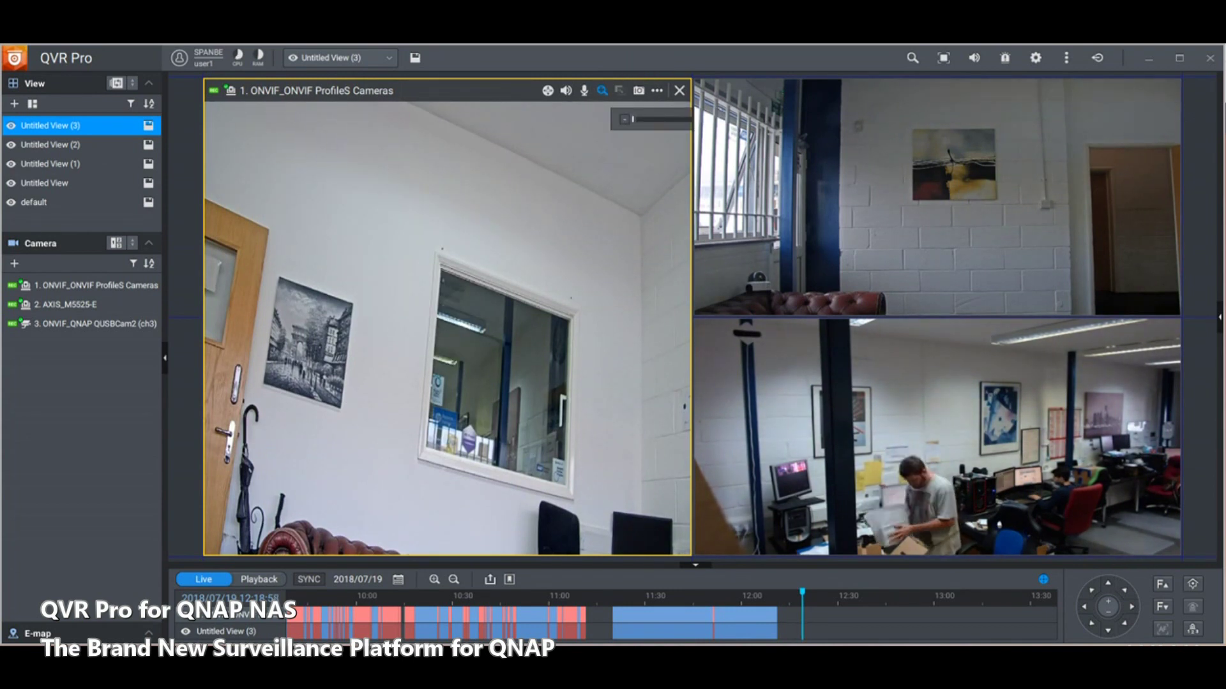
left_click(548, 91)
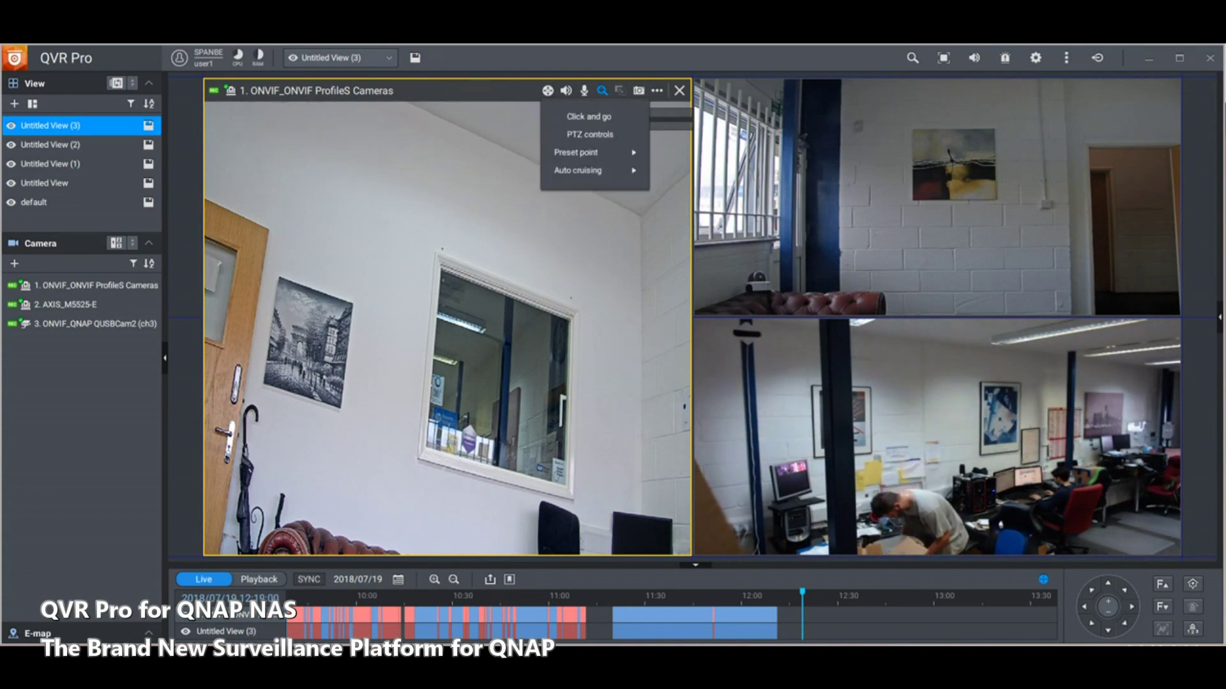
left_click(590, 134)
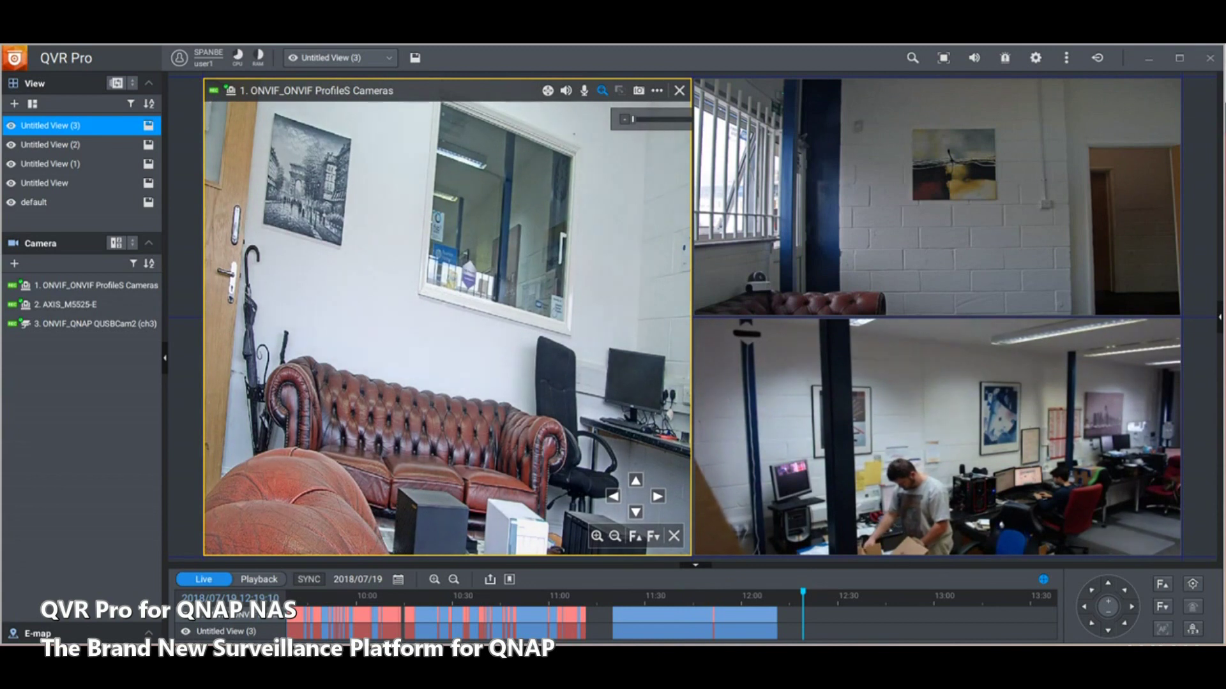
Play back the ONVIF_QNAP QUSBCam2 recording from its start at about 11:57 on 2018/07/19.
left_click(937, 437)
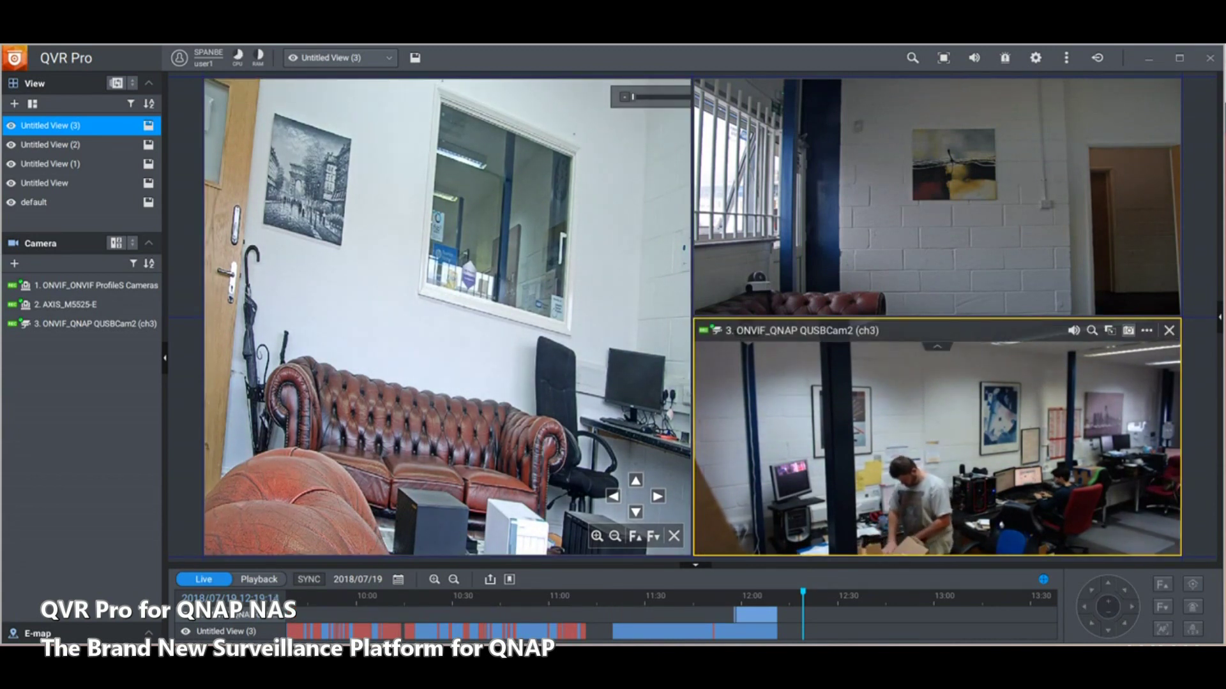
left_click(1146, 331)
left_click(1146, 331)
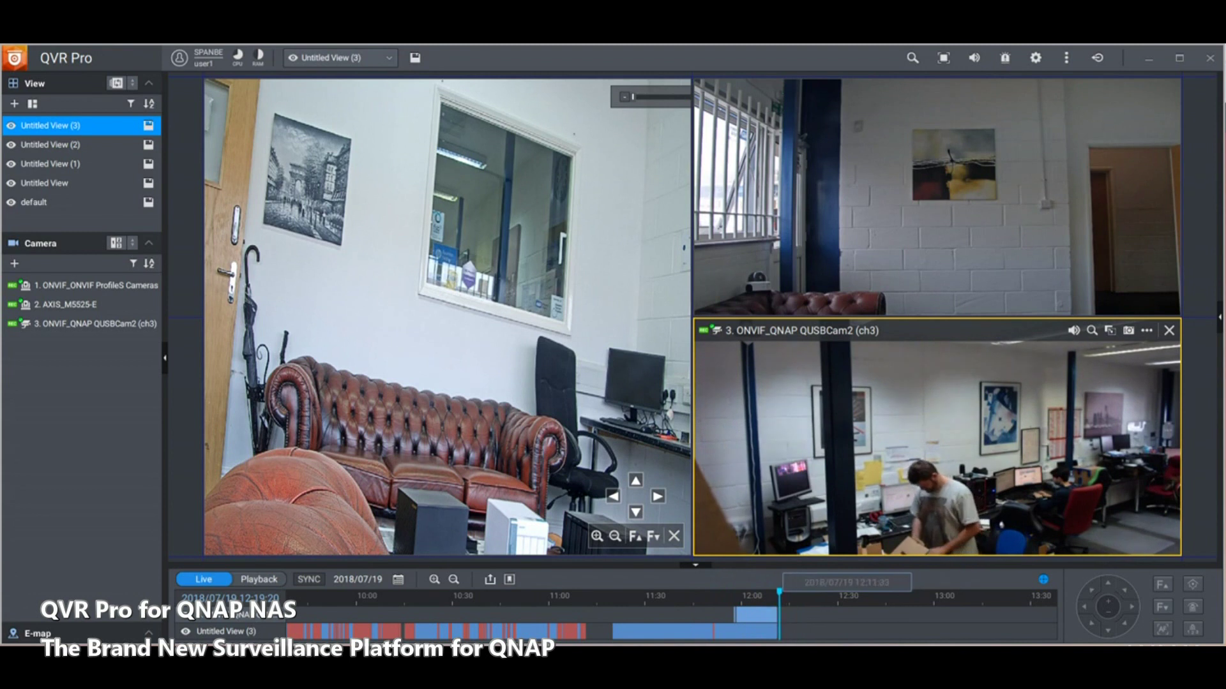
left_click(676, 609)
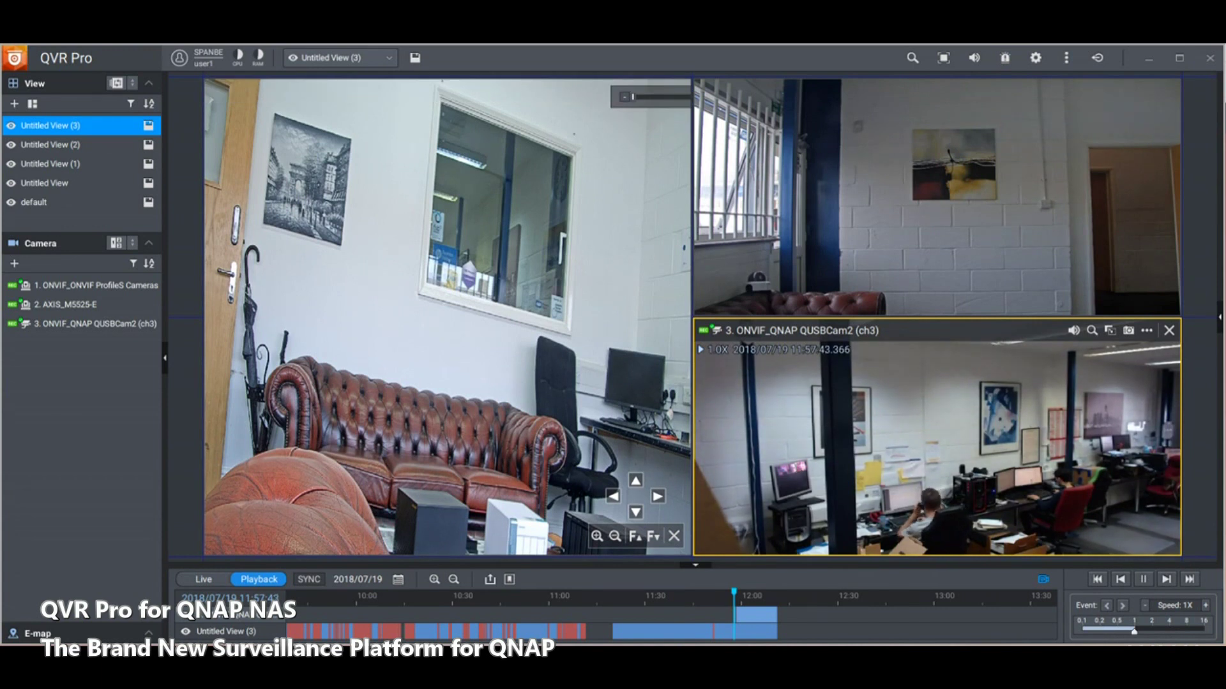
left_click_drag(733, 593, 627, 592)
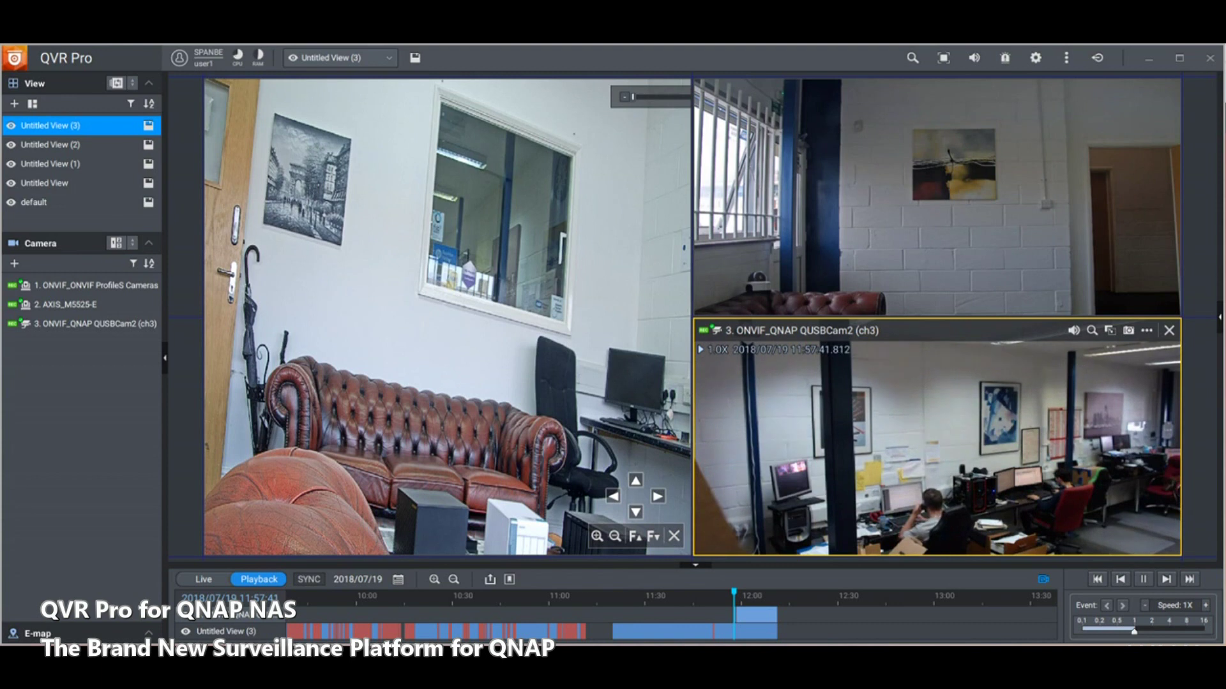
Play back the AXIS_M5525-E recording from its start at about 11:56 while the other cameras keep their own mode.
left_click(937, 198)
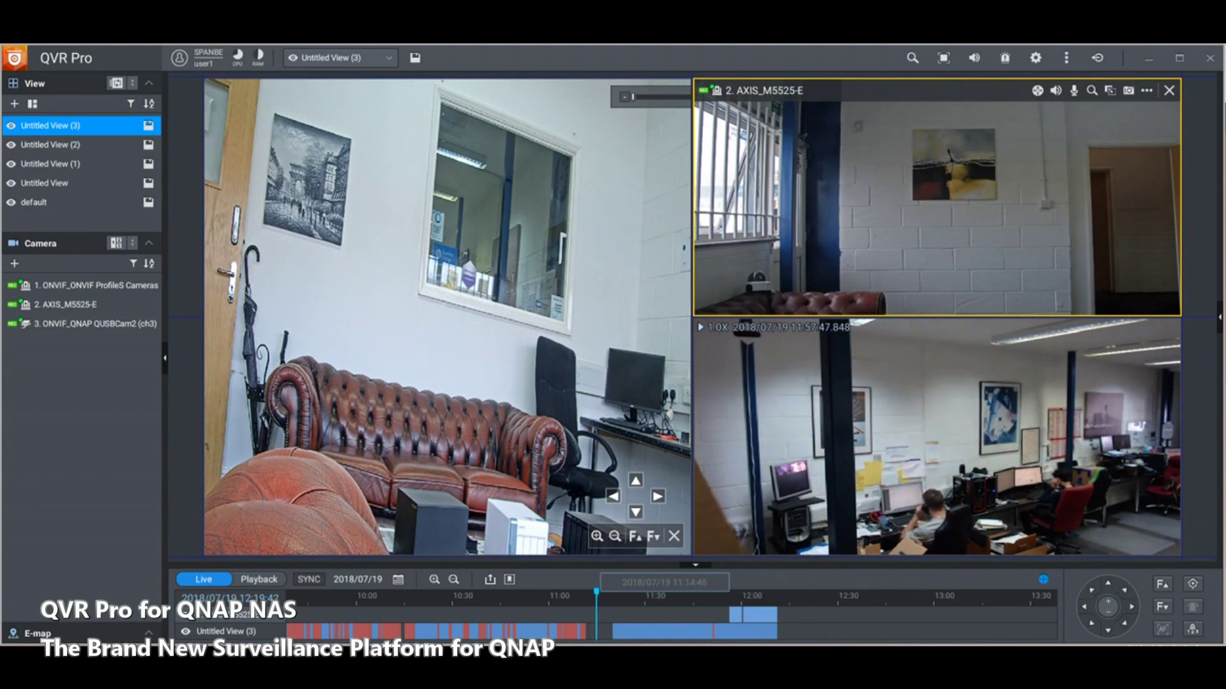
left_click(573, 607)
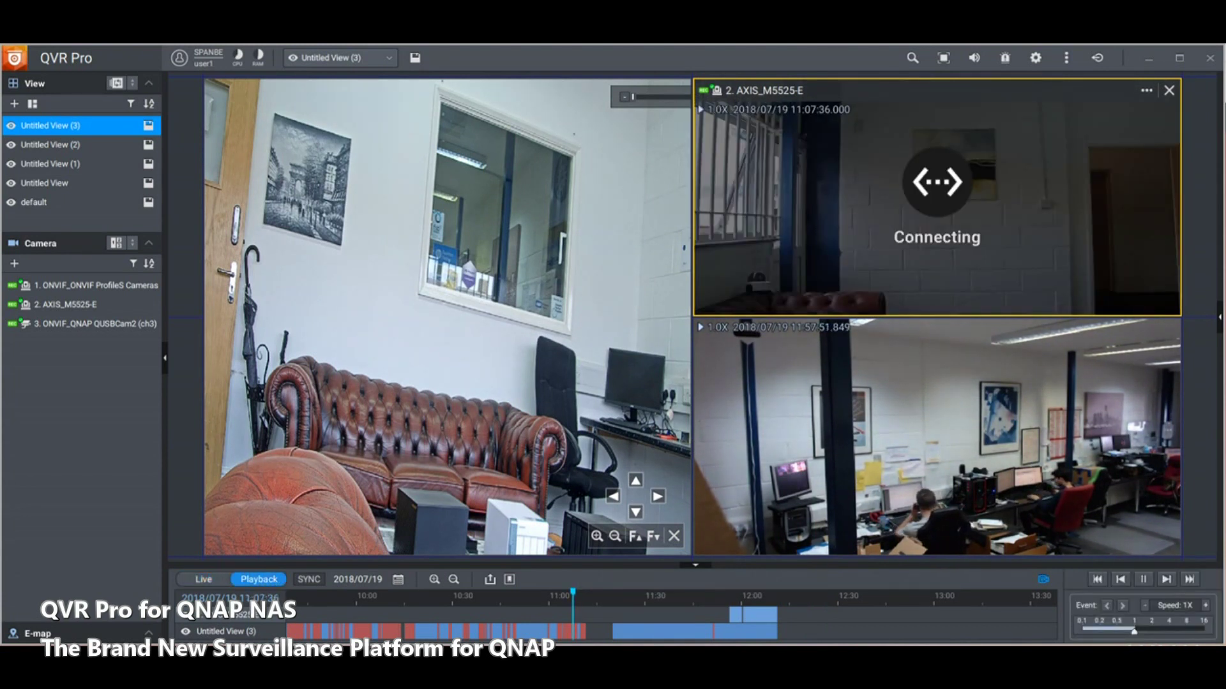
left_click(729, 614)
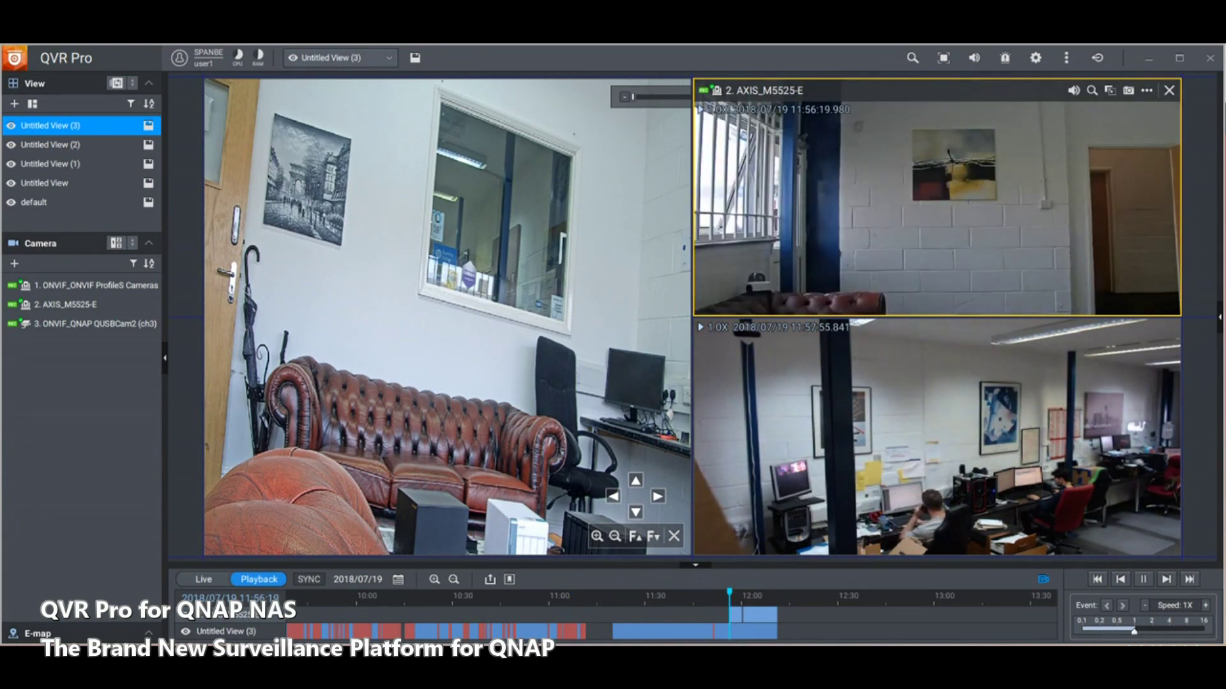
Return the ONVIF_QNAP QUSBCam2 camera to live by moving its time pointer past the current time.
left_click(537, 358)
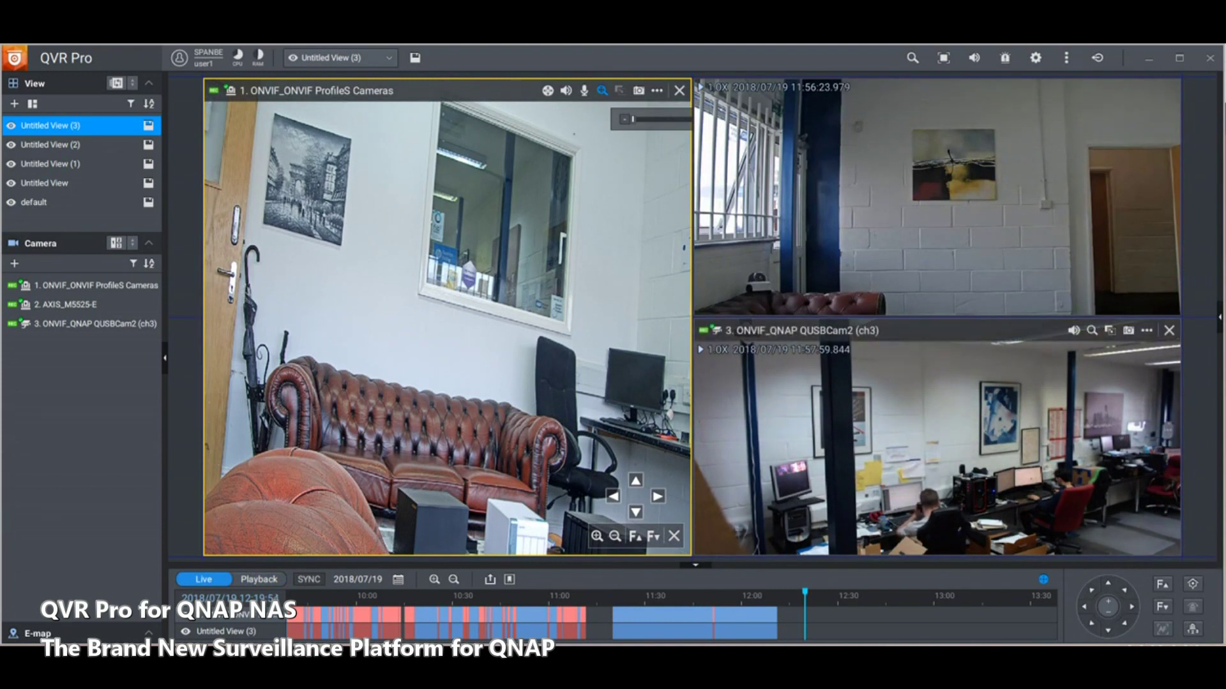
left_click(938, 440)
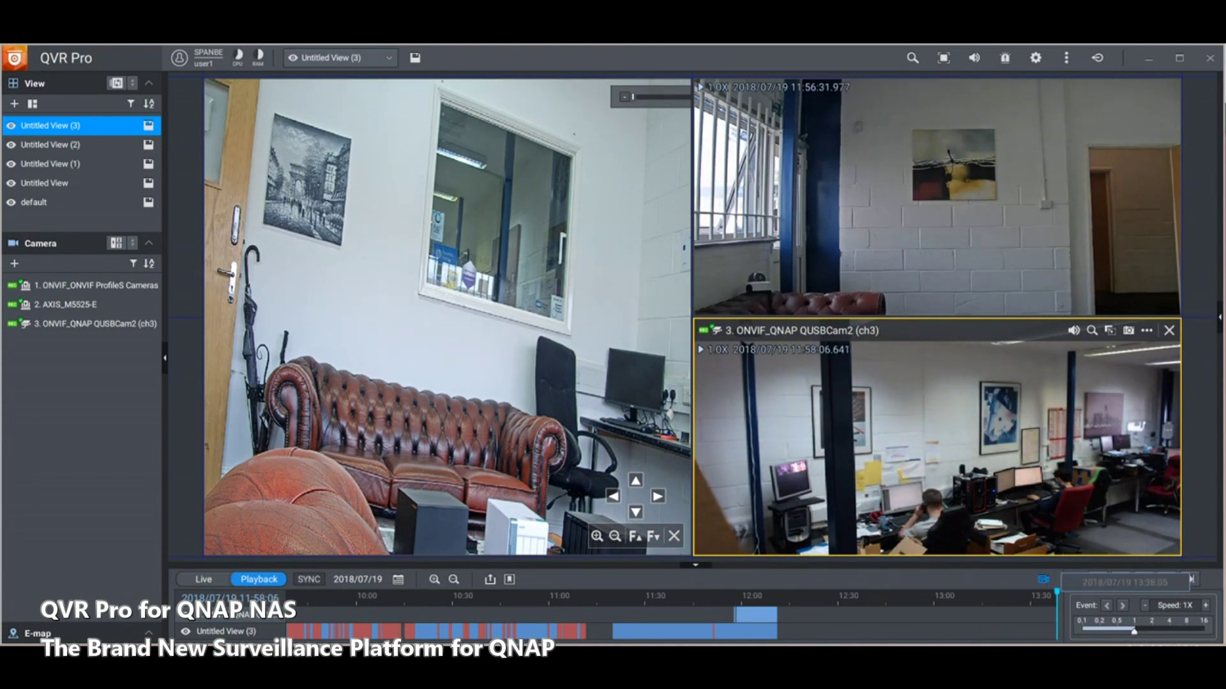
left_click_drag(1056, 593, 1057, 593)
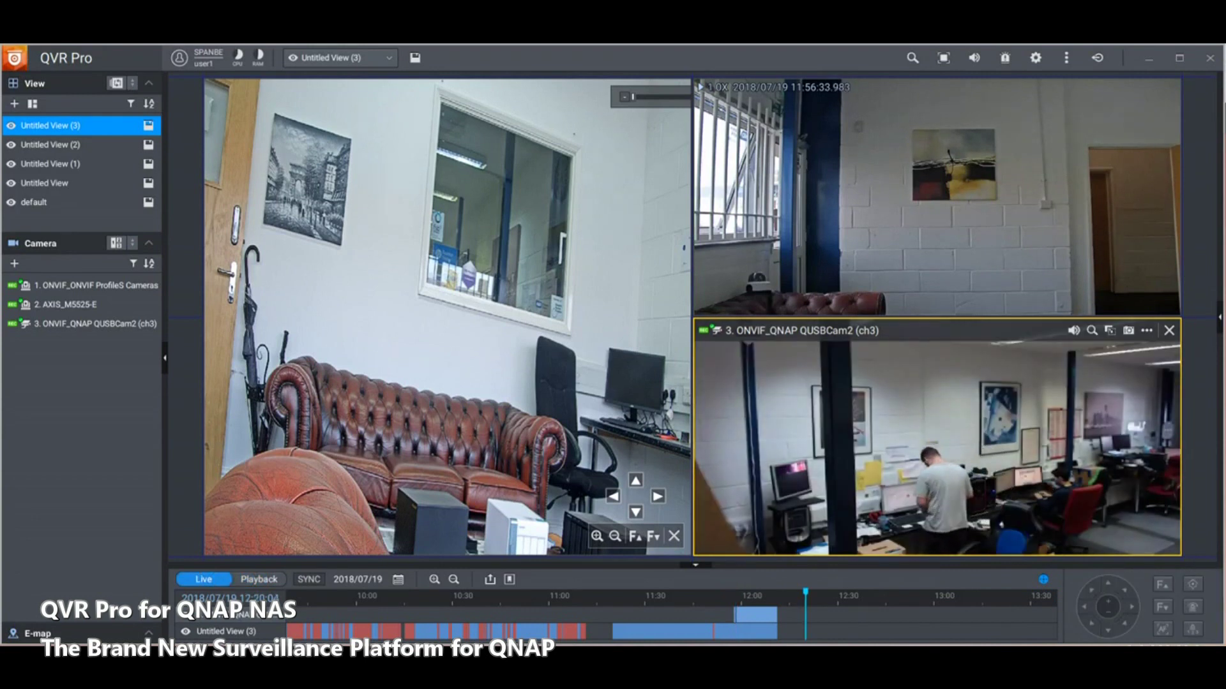
Switch the ONVIF ProfileS camera to playback and skip forward through its recorded events of 2018/07/19.
left_click(446, 317)
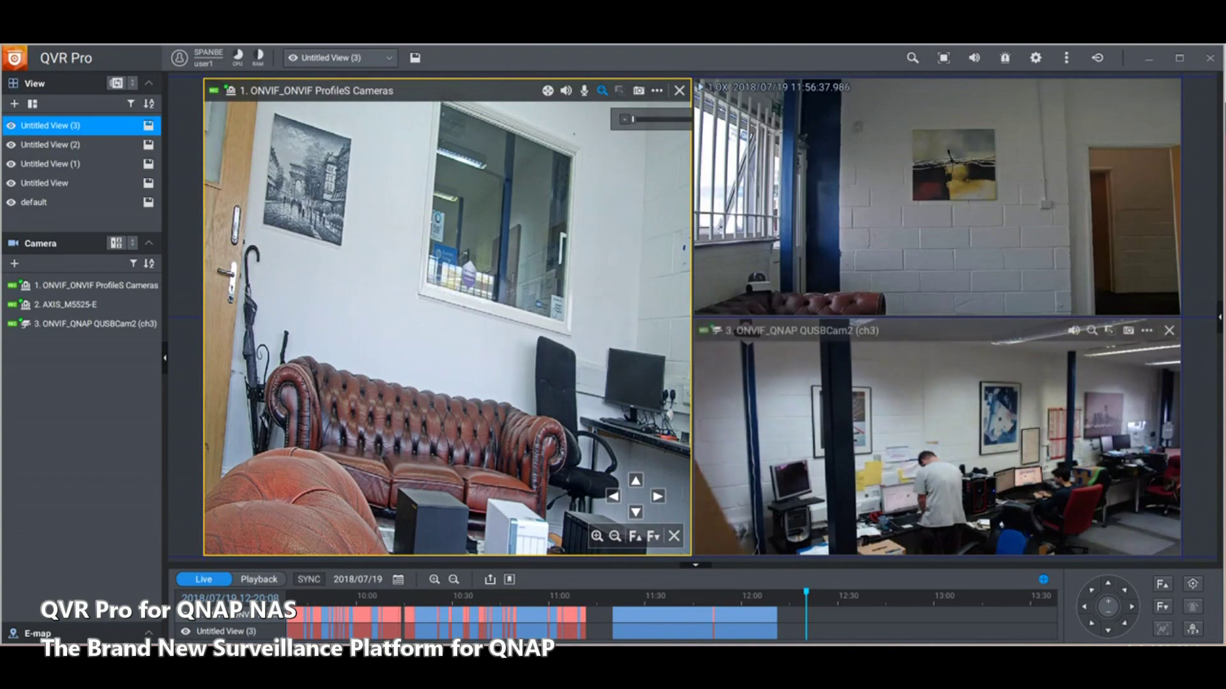
left_click(259, 579)
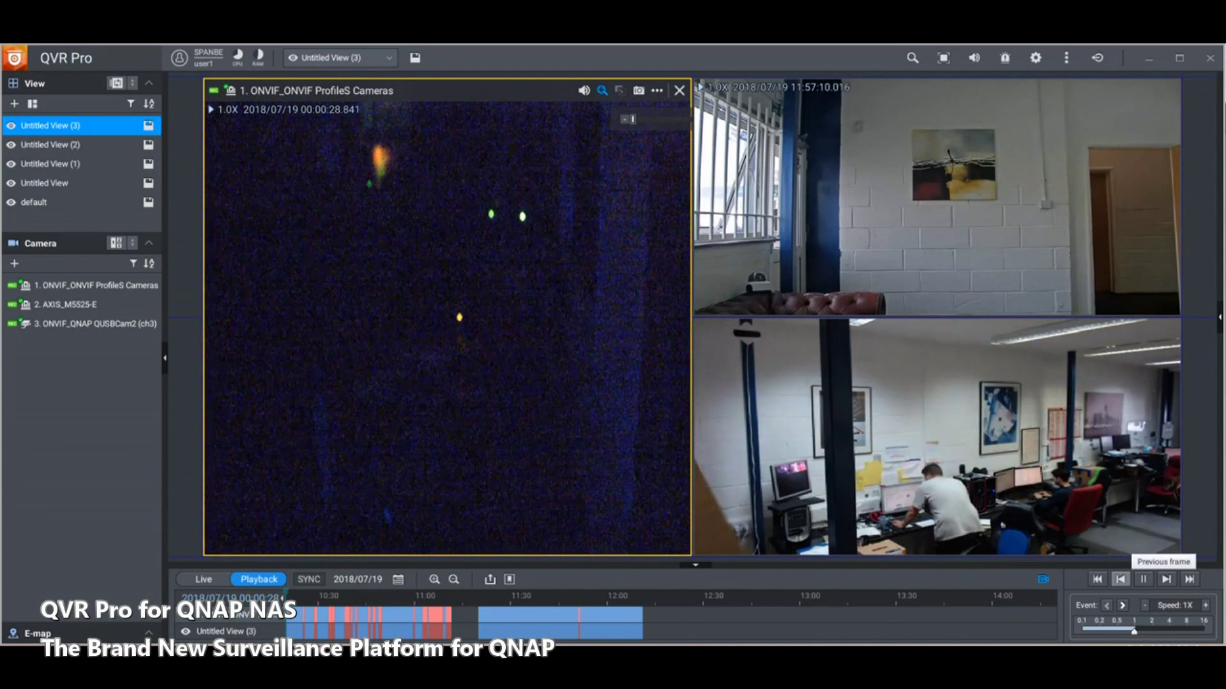
left_click(1119, 579)
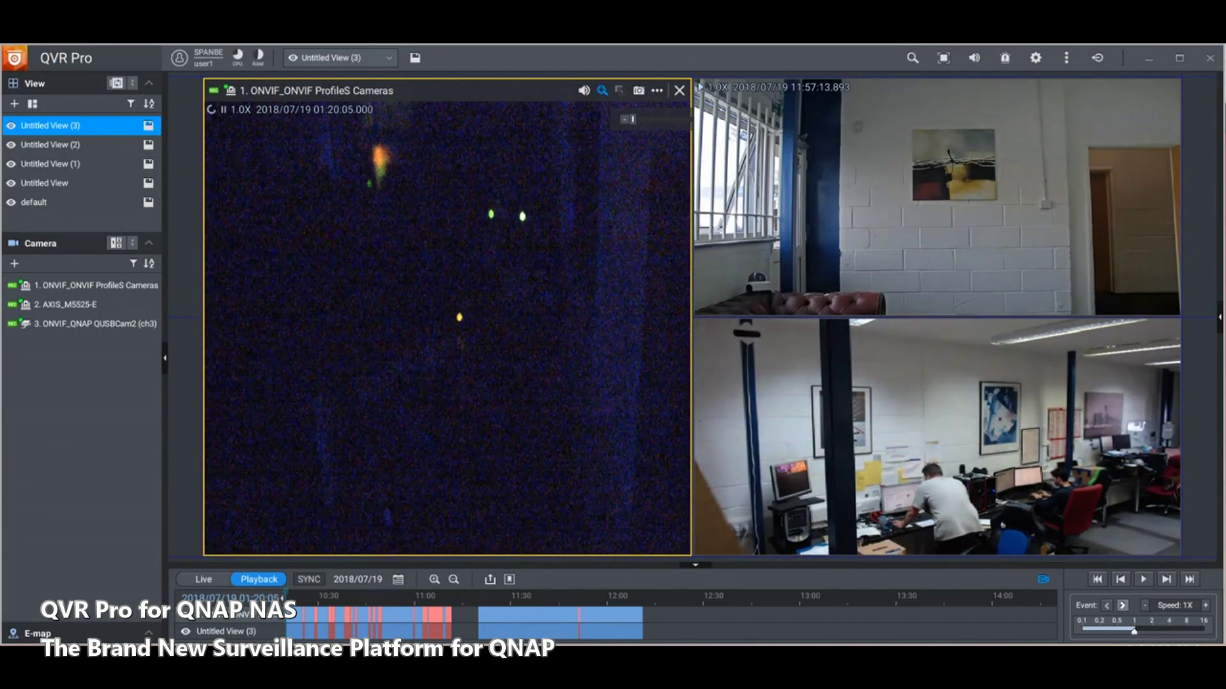
left_click(1122, 605)
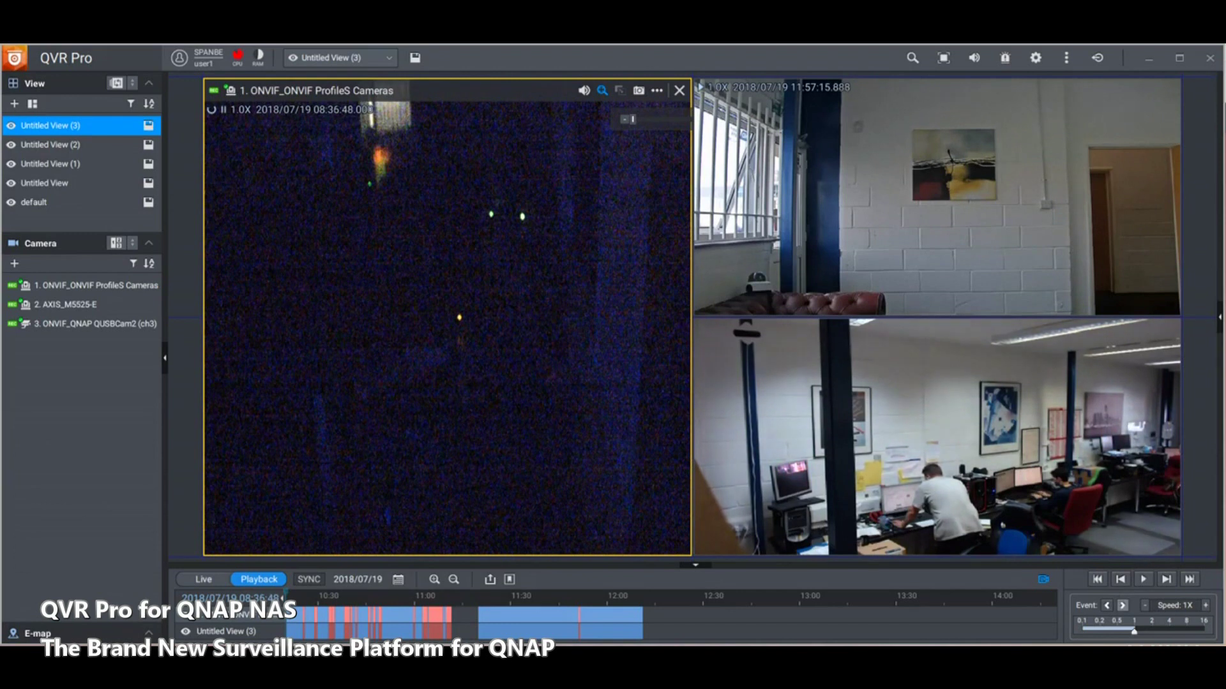
left_click(333, 613)
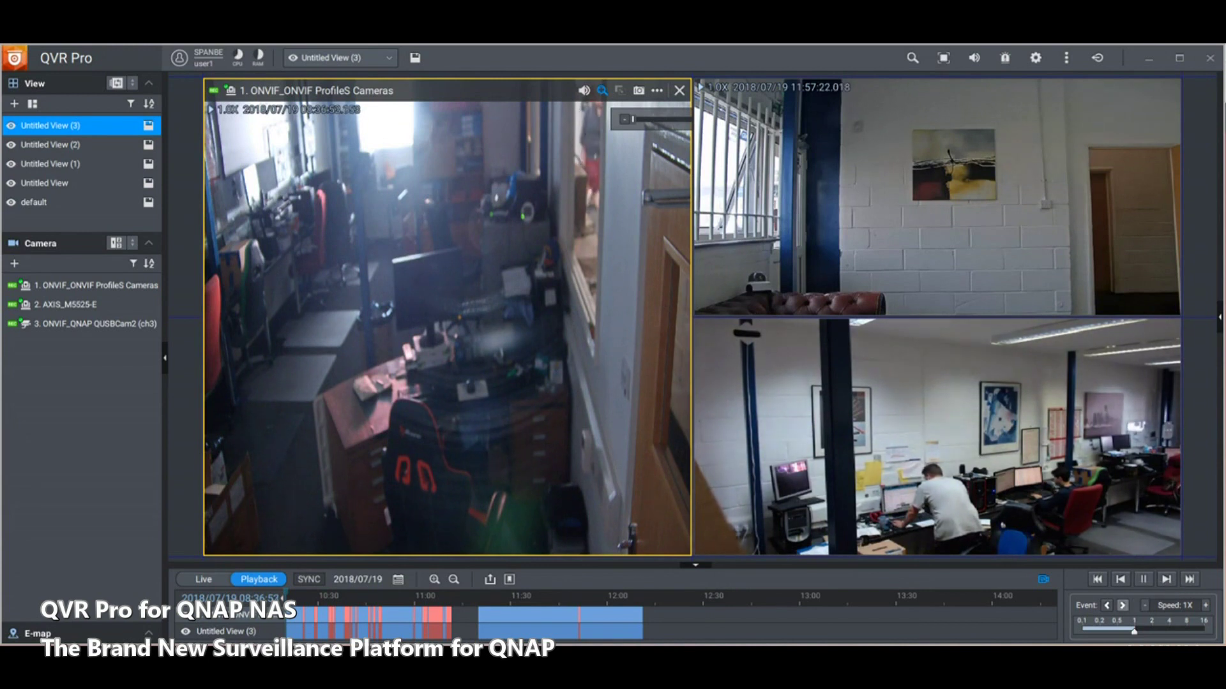
left_click(1122, 606)
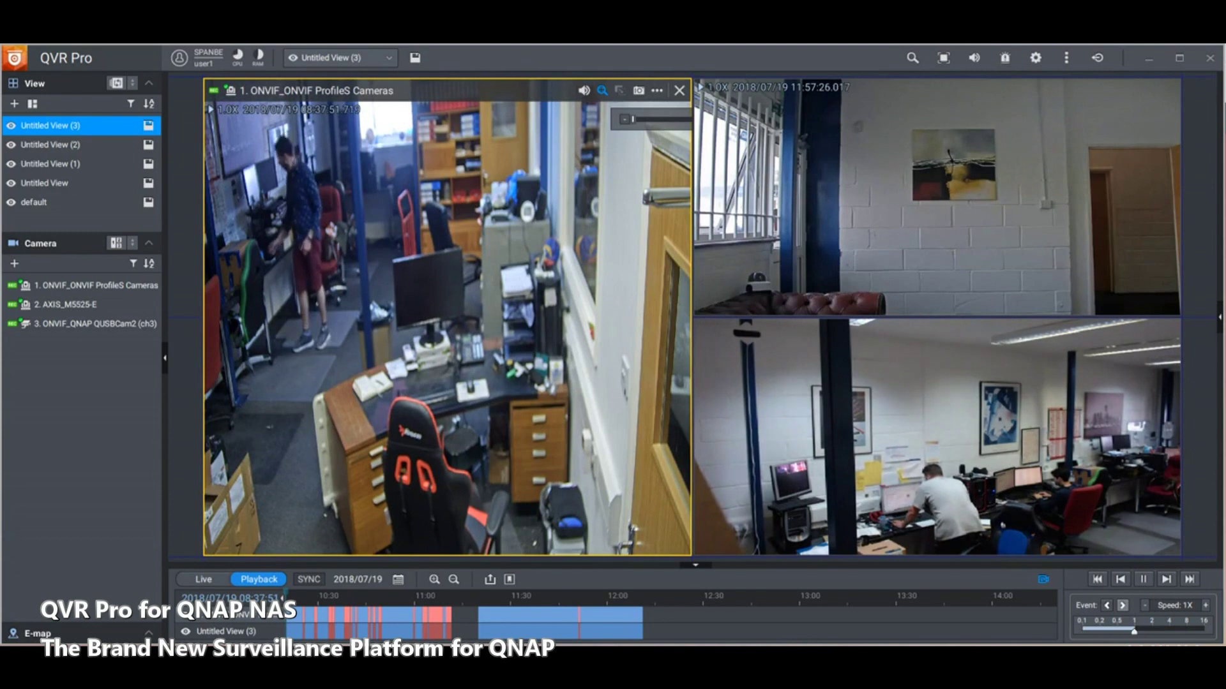
left_click(1123, 606)
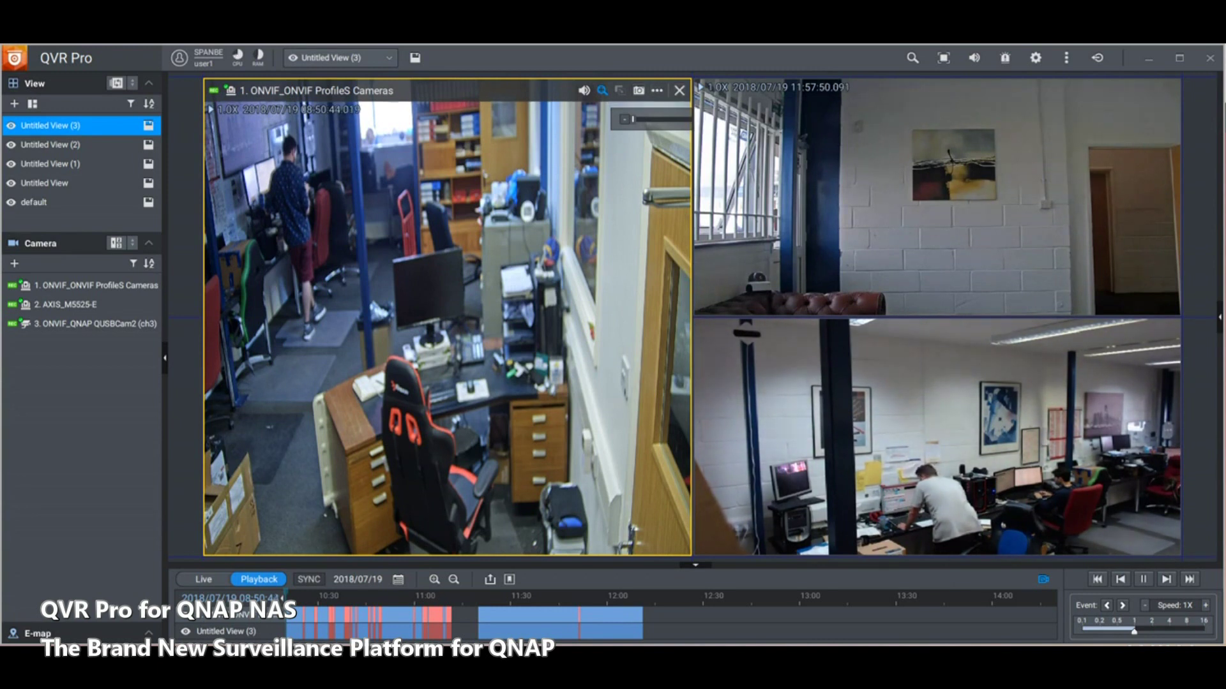
Digitally zoom in on the person standing at the desks in the ONVIF ProfileS camera's playback.
scroll(447, 317, "up", 1)
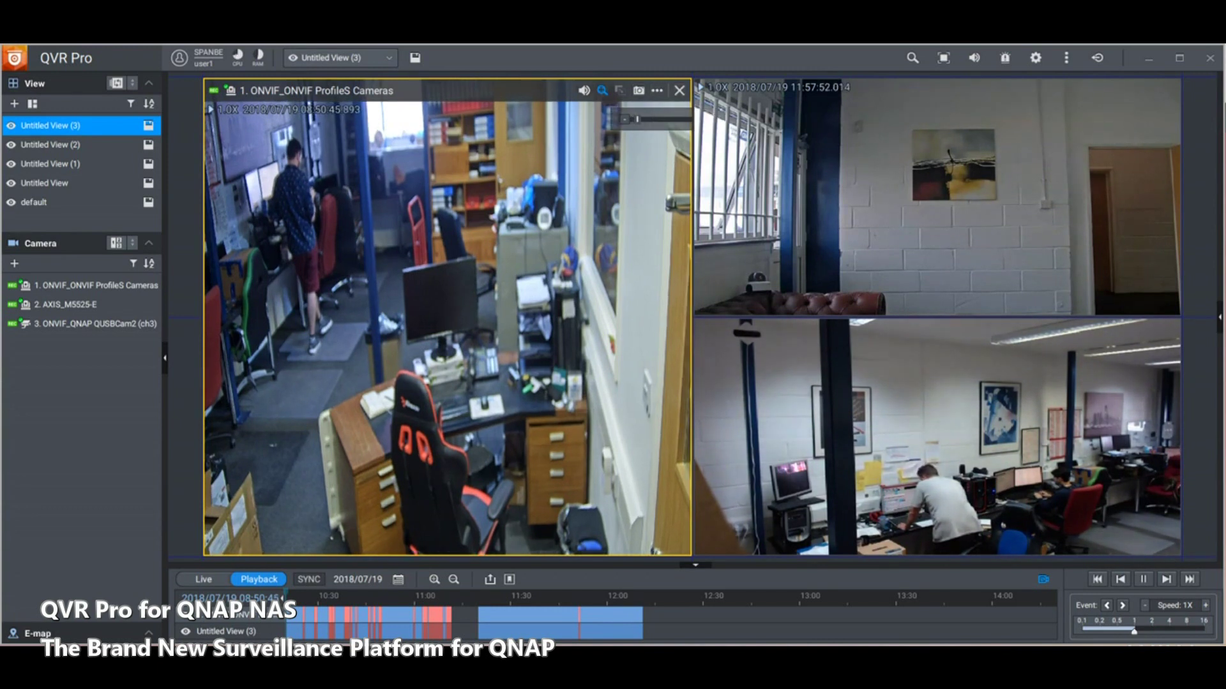
scroll(447, 317, "up", 1)
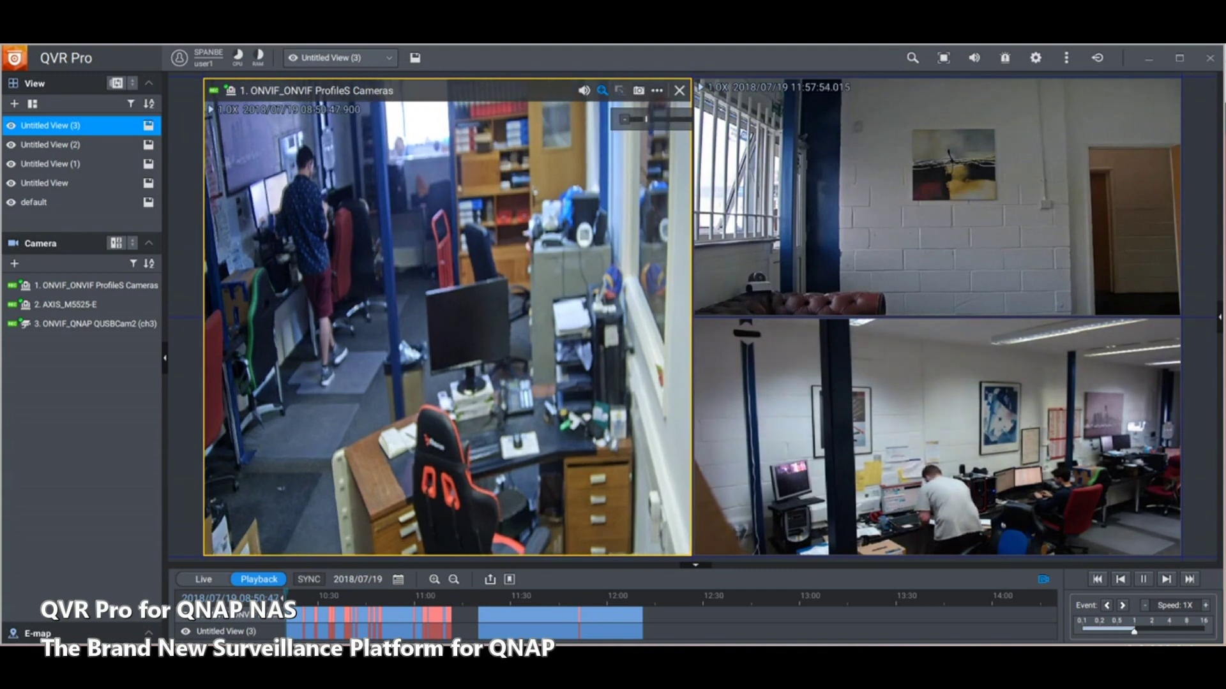
scroll(446, 318, "up", 2)
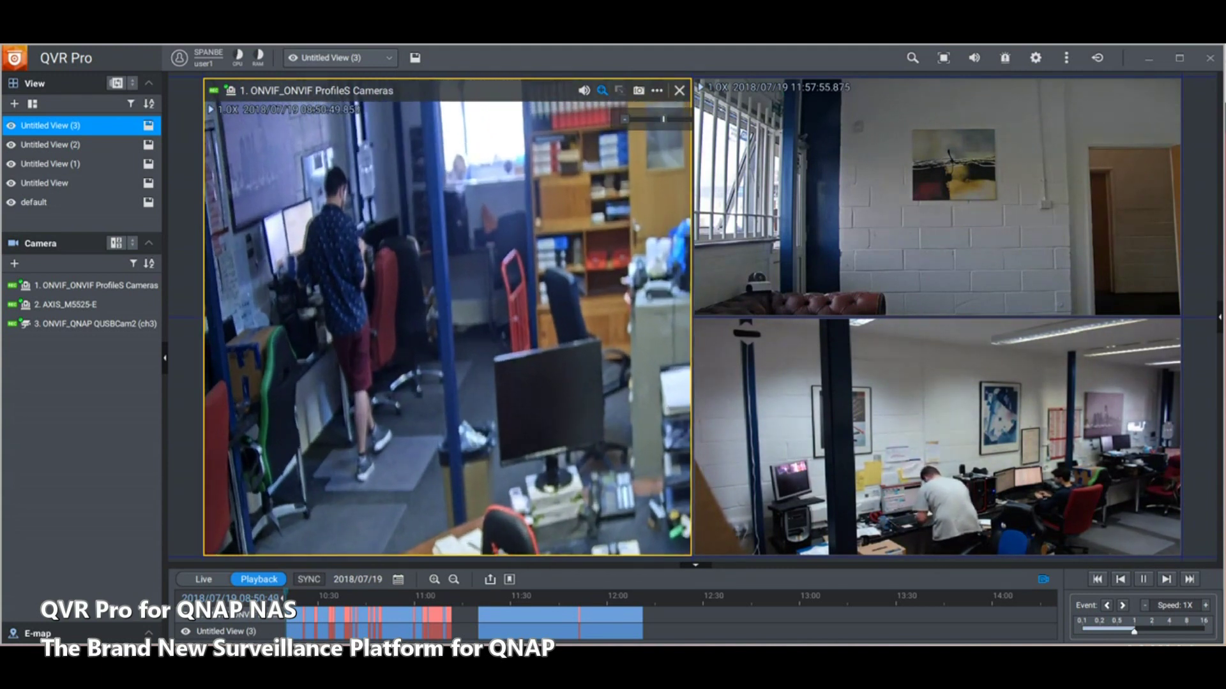
left_click(1142, 579)
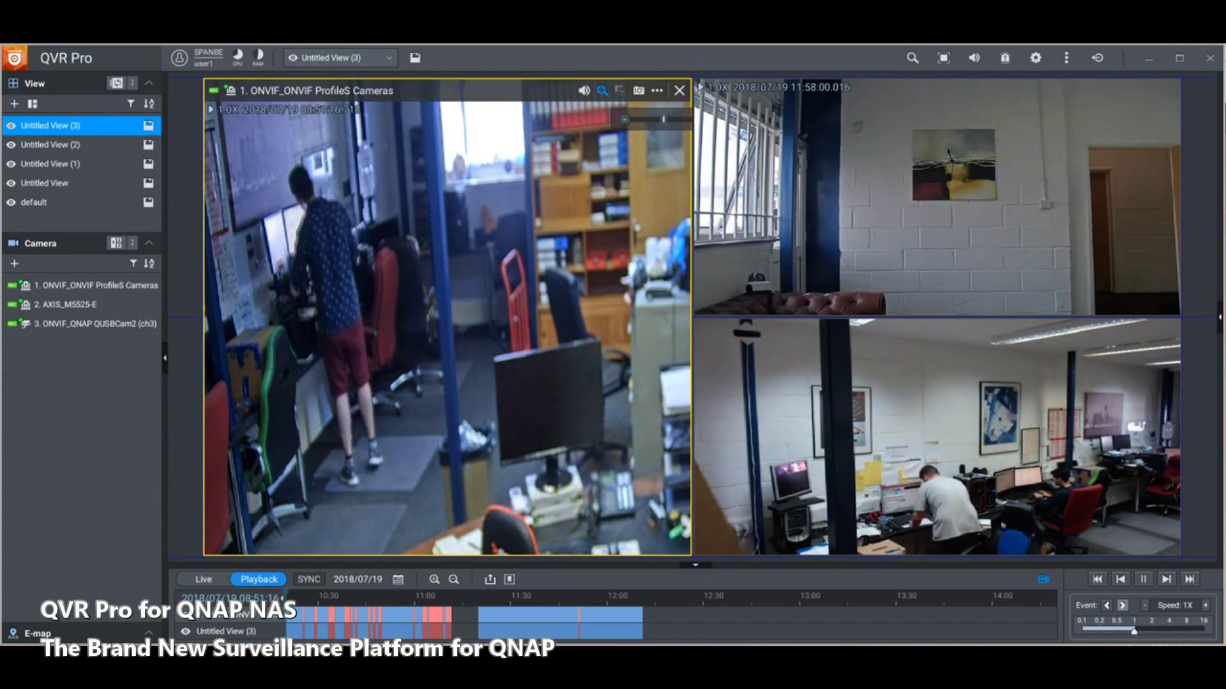
Skip the ONVIF ProfileS camera's playback forward to about 10:44 and close that camera's channel.
key("space")
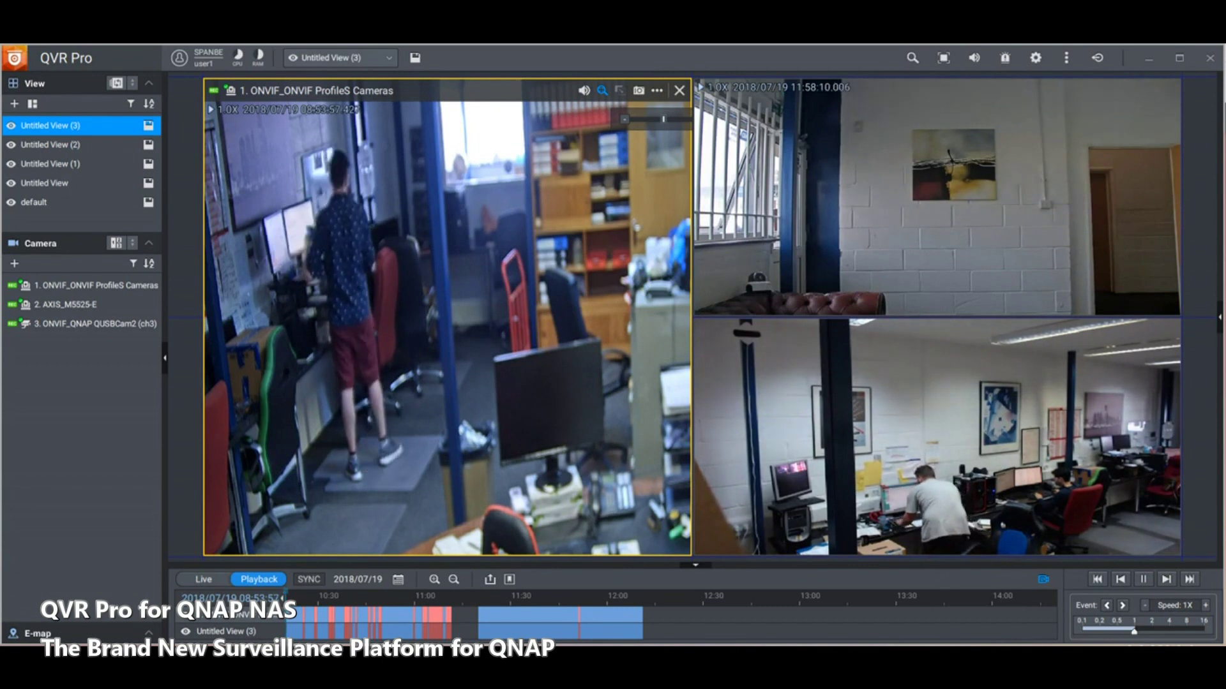
left_click(1190, 580)
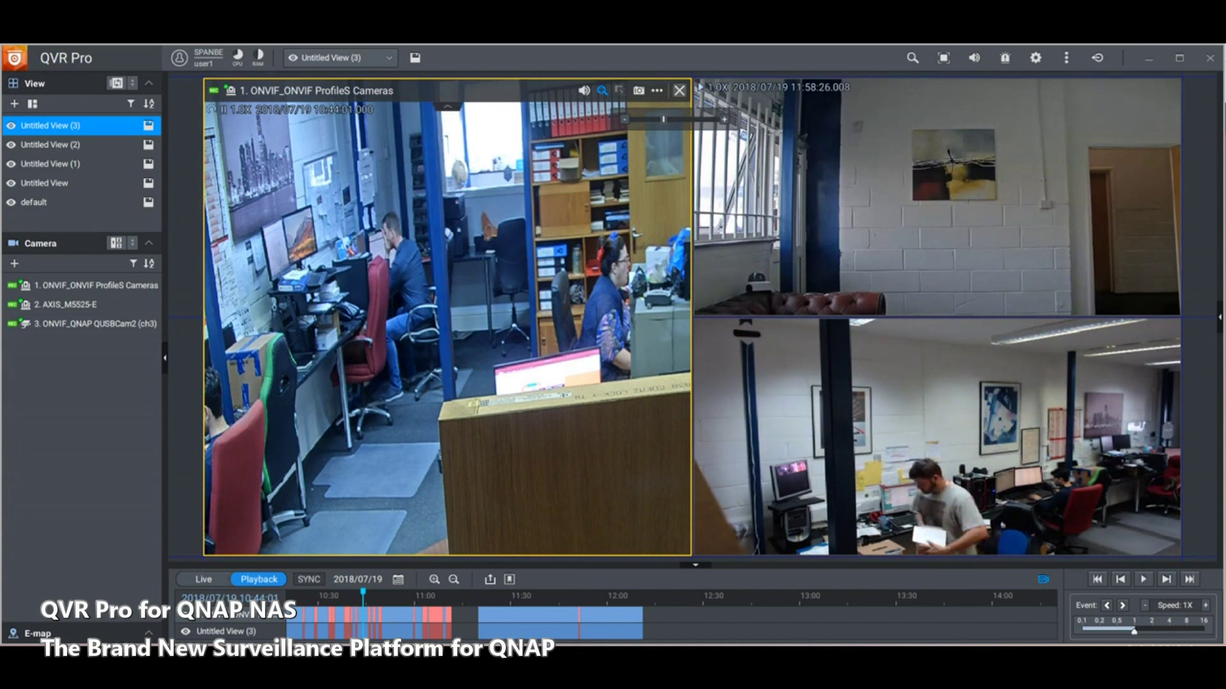
left_click(679, 91)
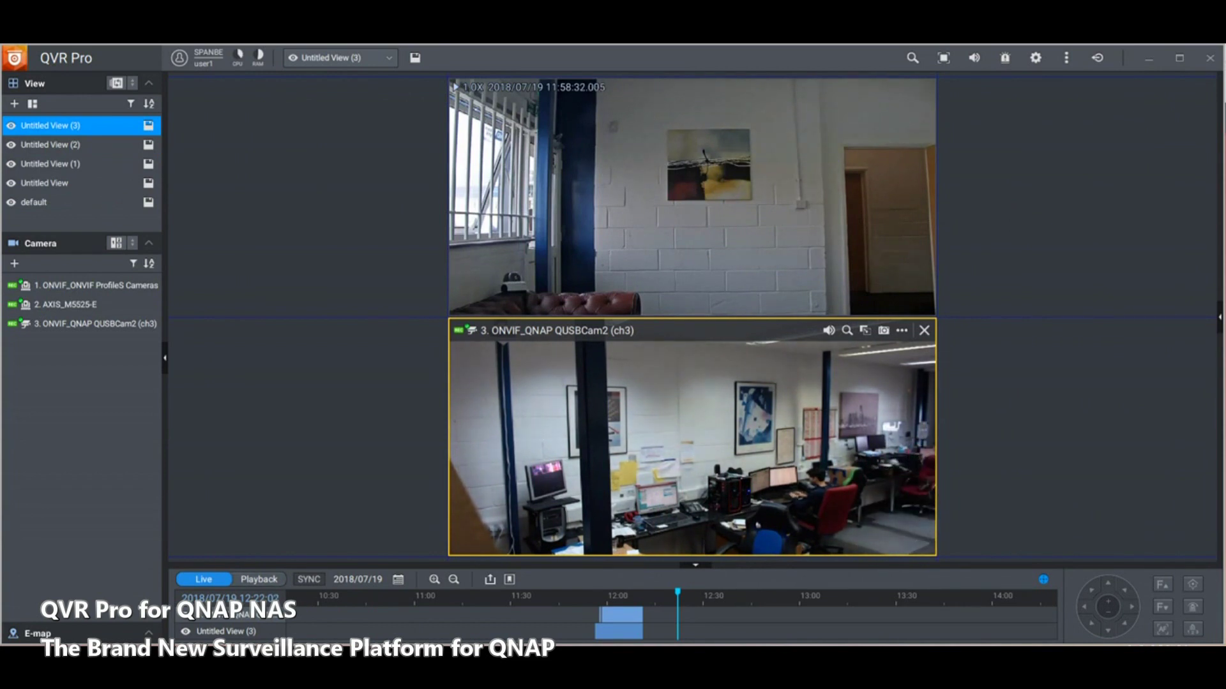
Start sequential camera display in the 3-channel layout with one large channel beside two stacked ones.
left_click(115, 243)
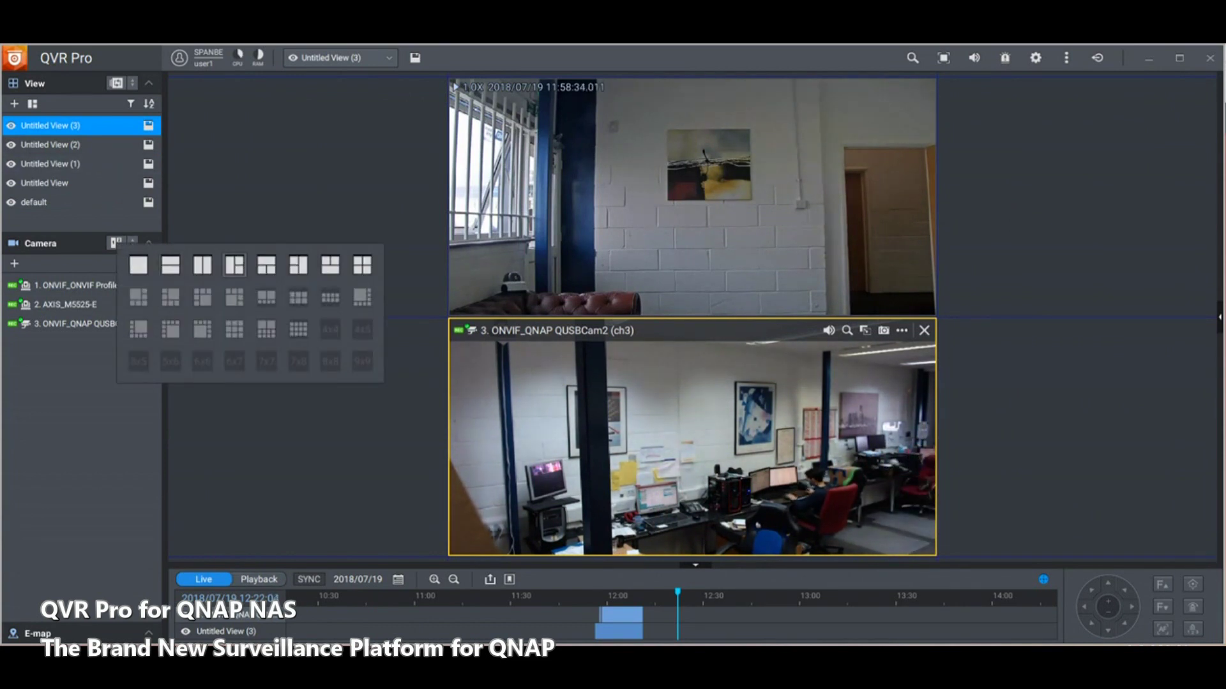
left_click(234, 264)
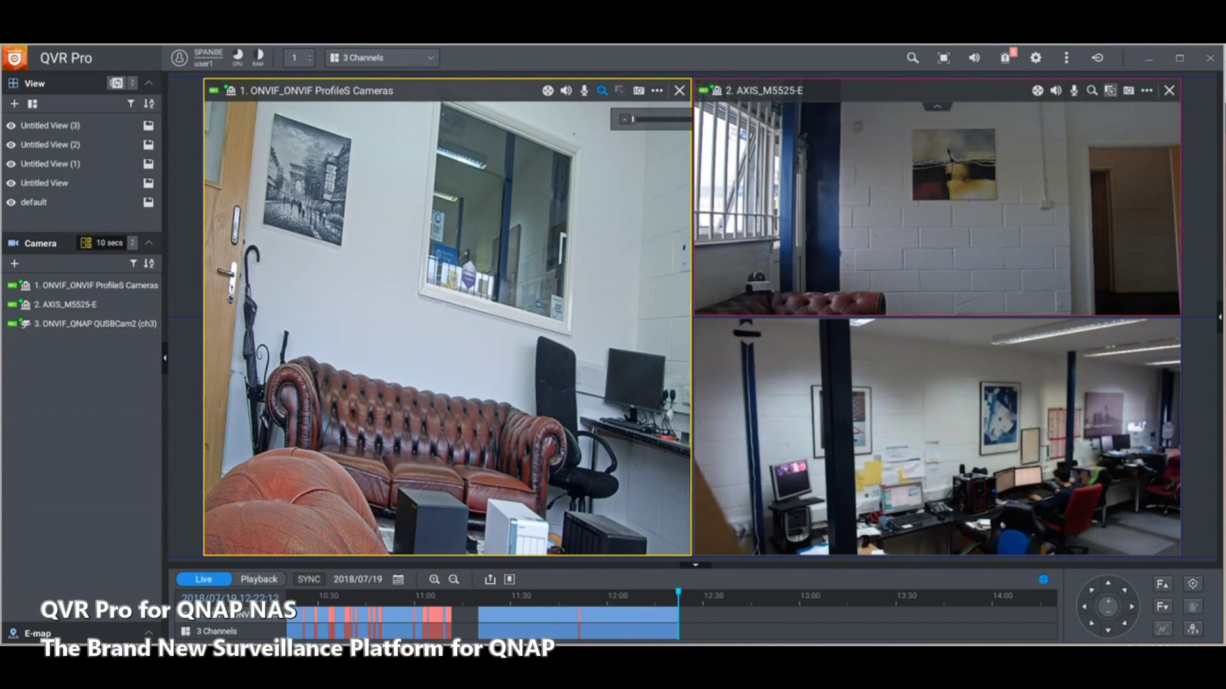
Try to set a region of interest around the wall picture in the AXIS_M5525-E camera.
left_click(1110, 90)
left_click_drag(694, 229, 803, 221)
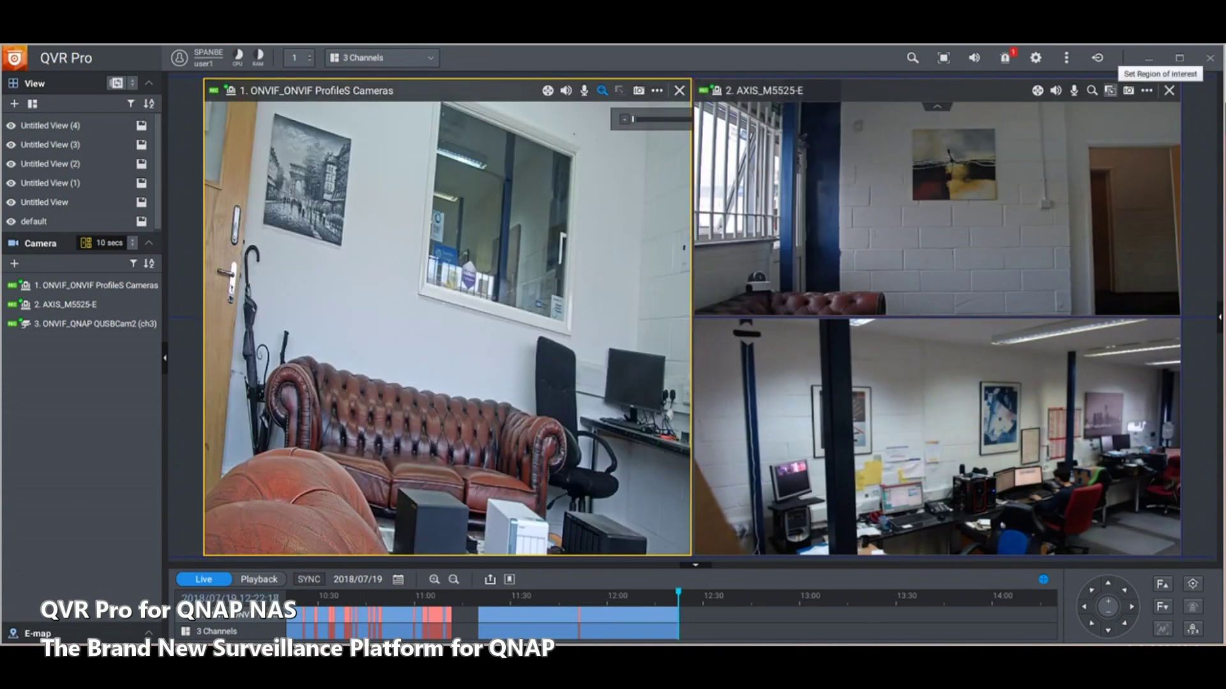
left_click(1110, 91)
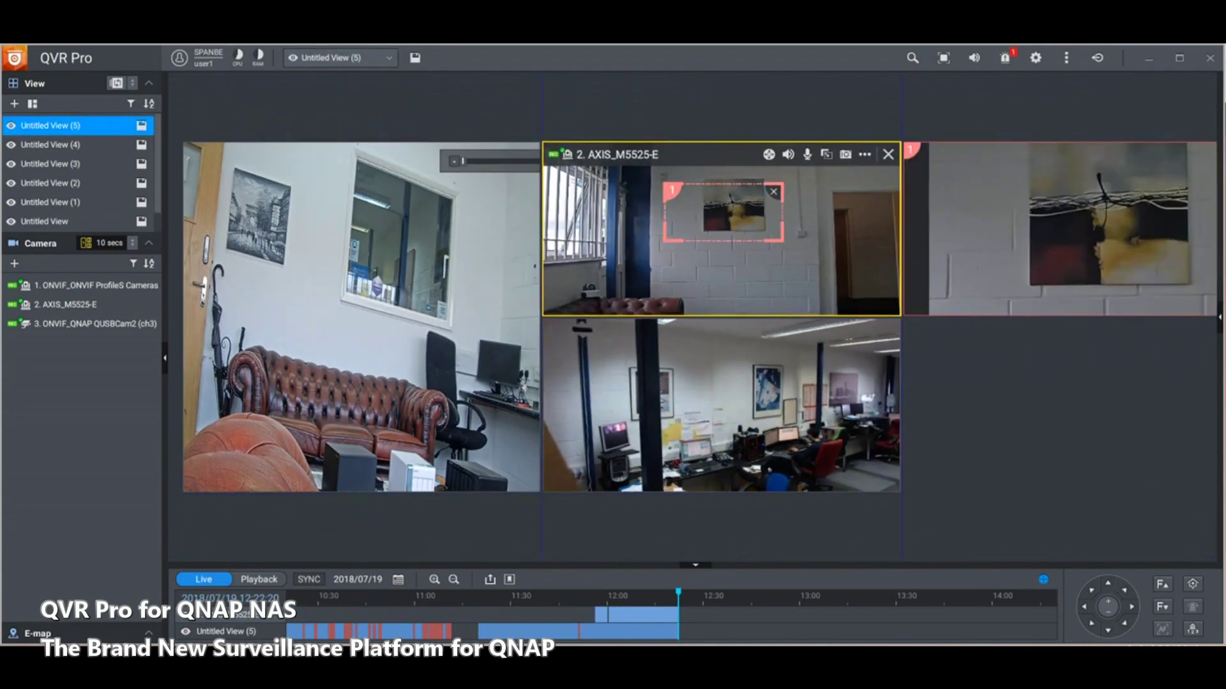
left_click_drag(694, 218, 805, 220)
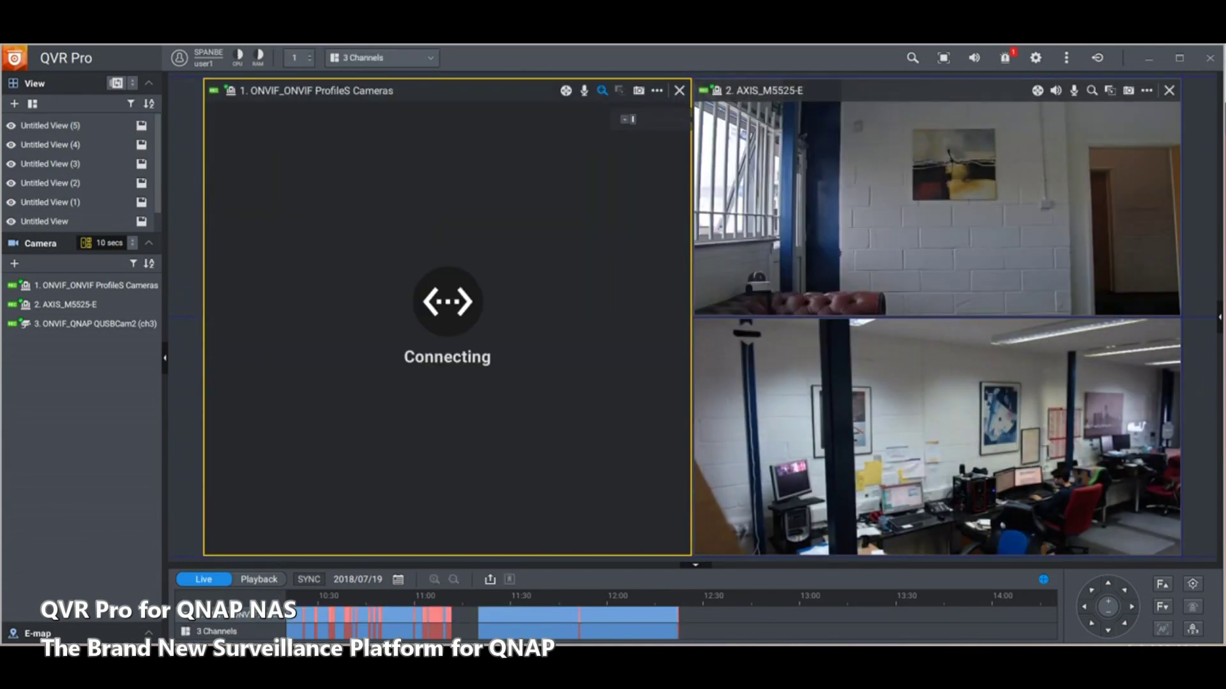
Set a region of interest on the AXIS_M5525-E camera and move it over to the doorway.
left_click(1110, 91)
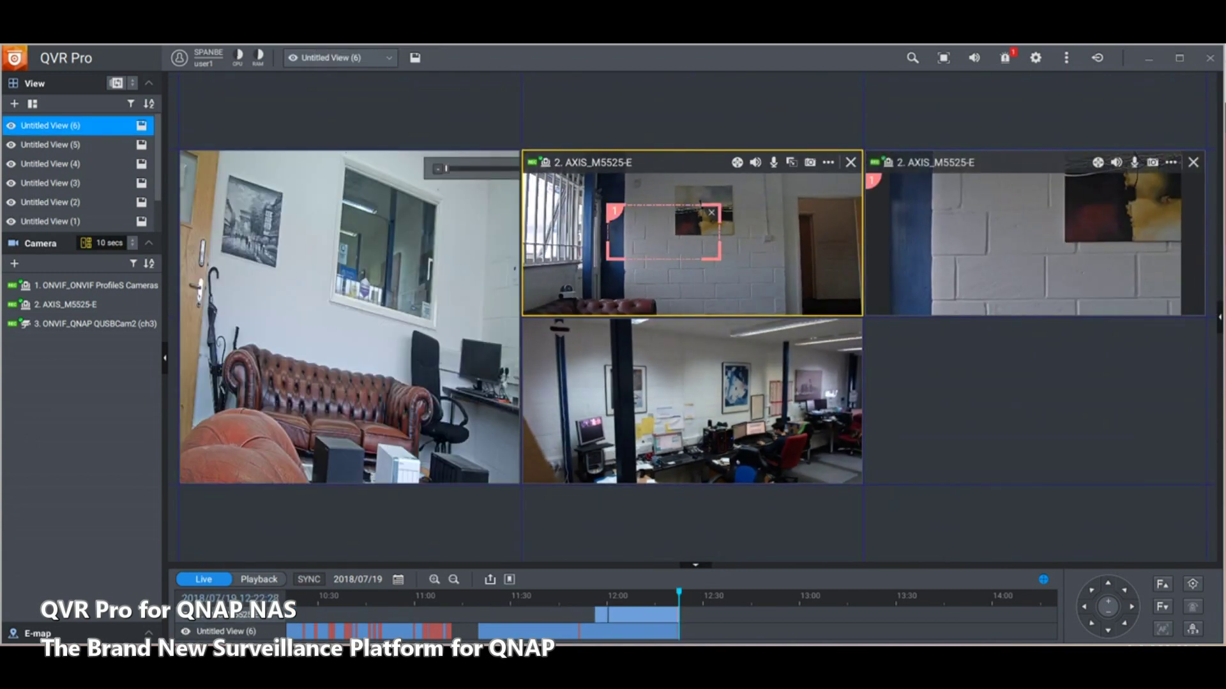
left_click_drag(664, 232, 806, 225)
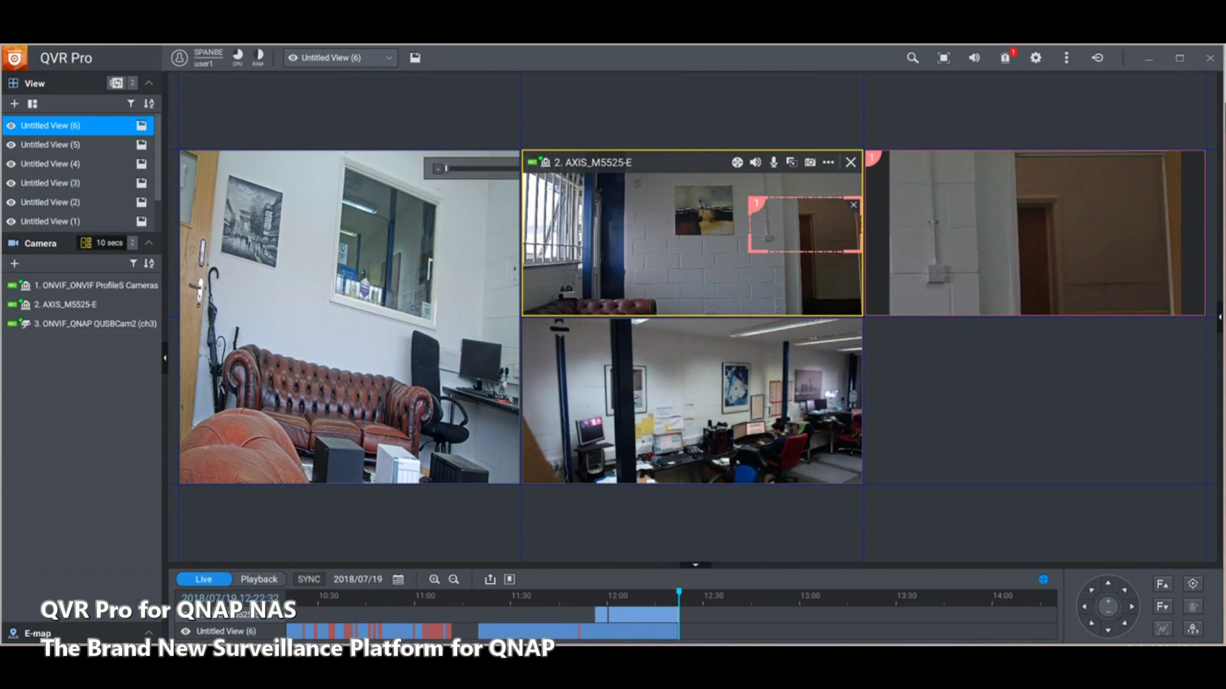
left_click(853, 205)
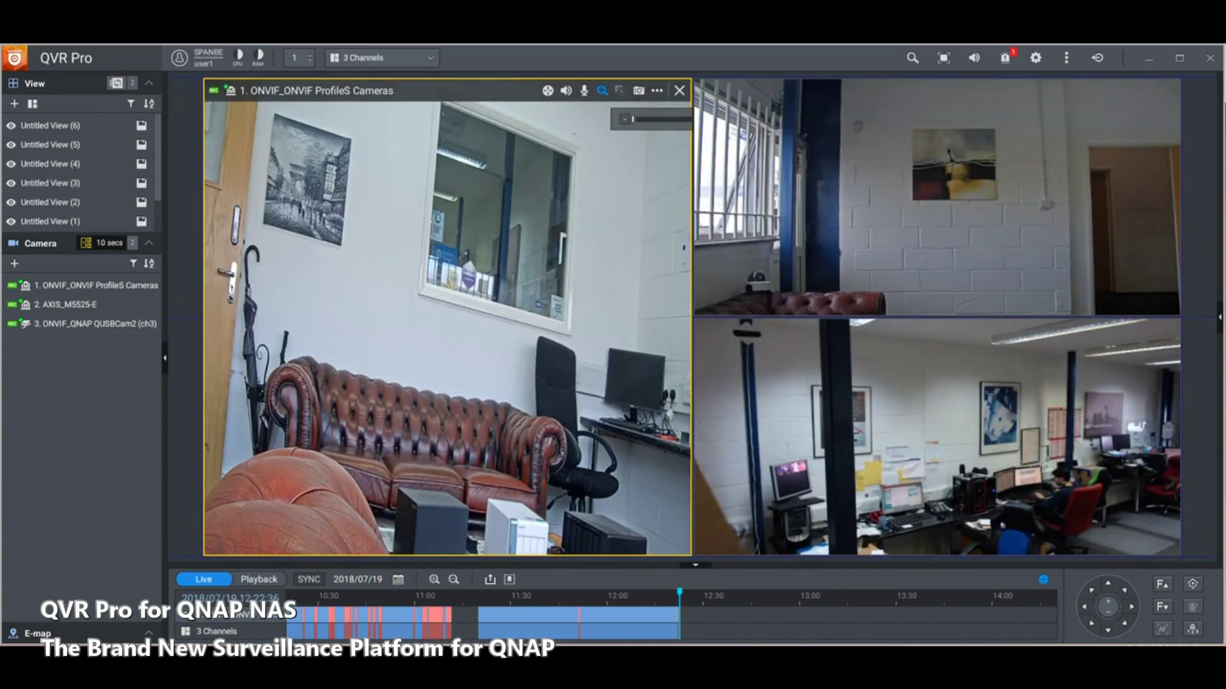
Set the interval of the sequential camera display to 150 secs.
left_click(132, 243)
left_click(115, 395)
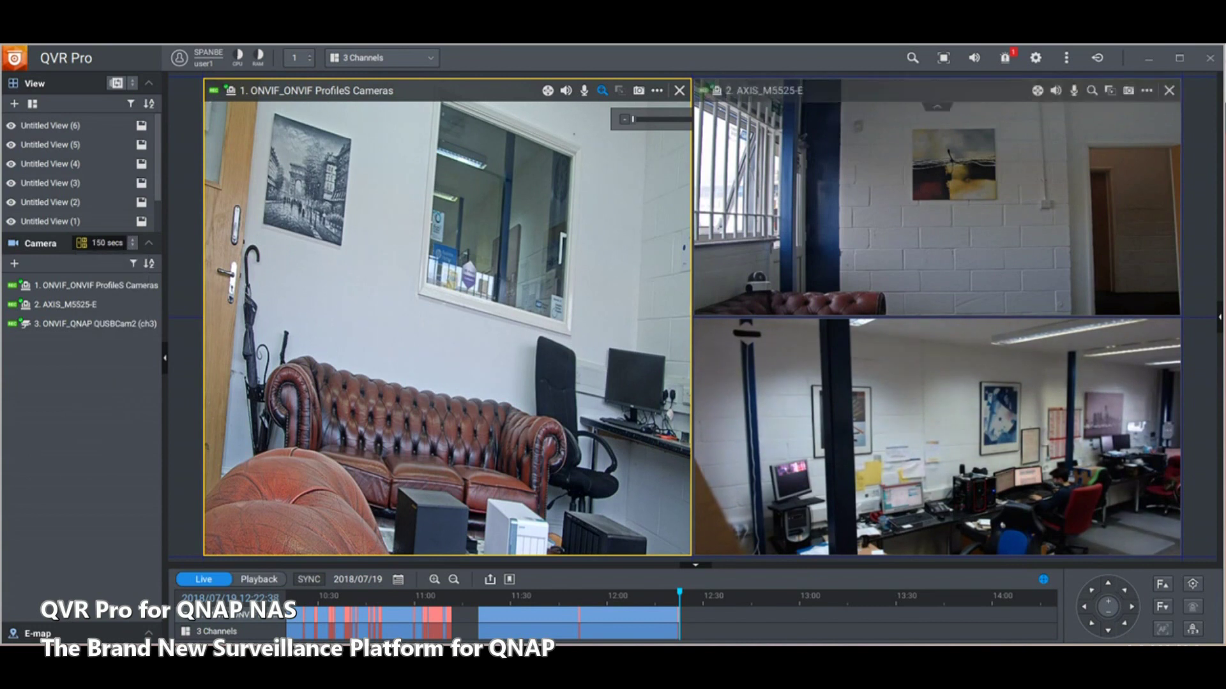
Look through the AXIS_M5525-E camera's preset points and send the ONVIF ProfileS camera to its Home preset.
left_click(936, 197)
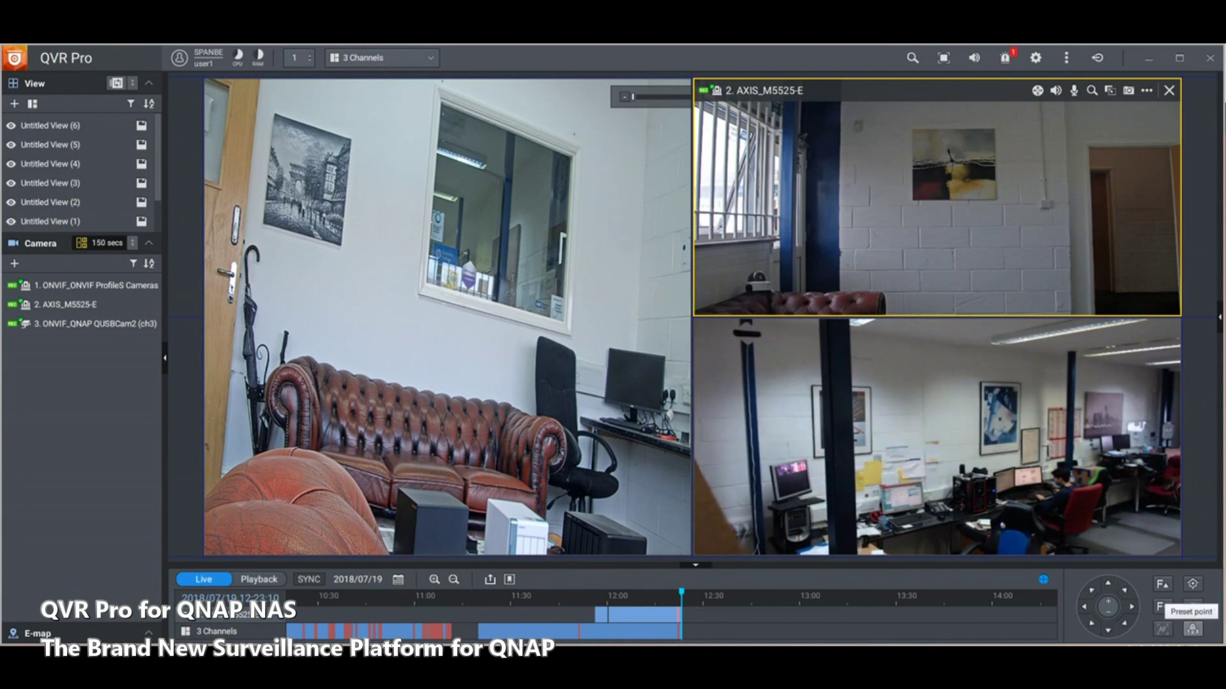
left_click(1191, 607)
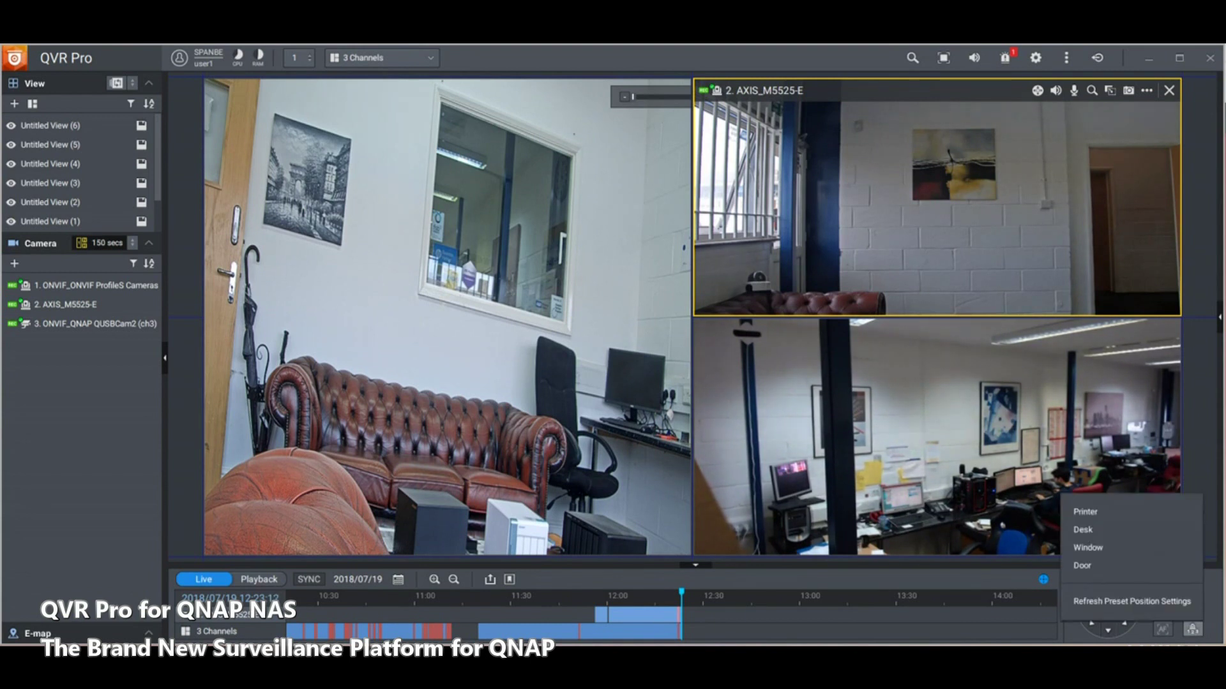
left_click(447, 306)
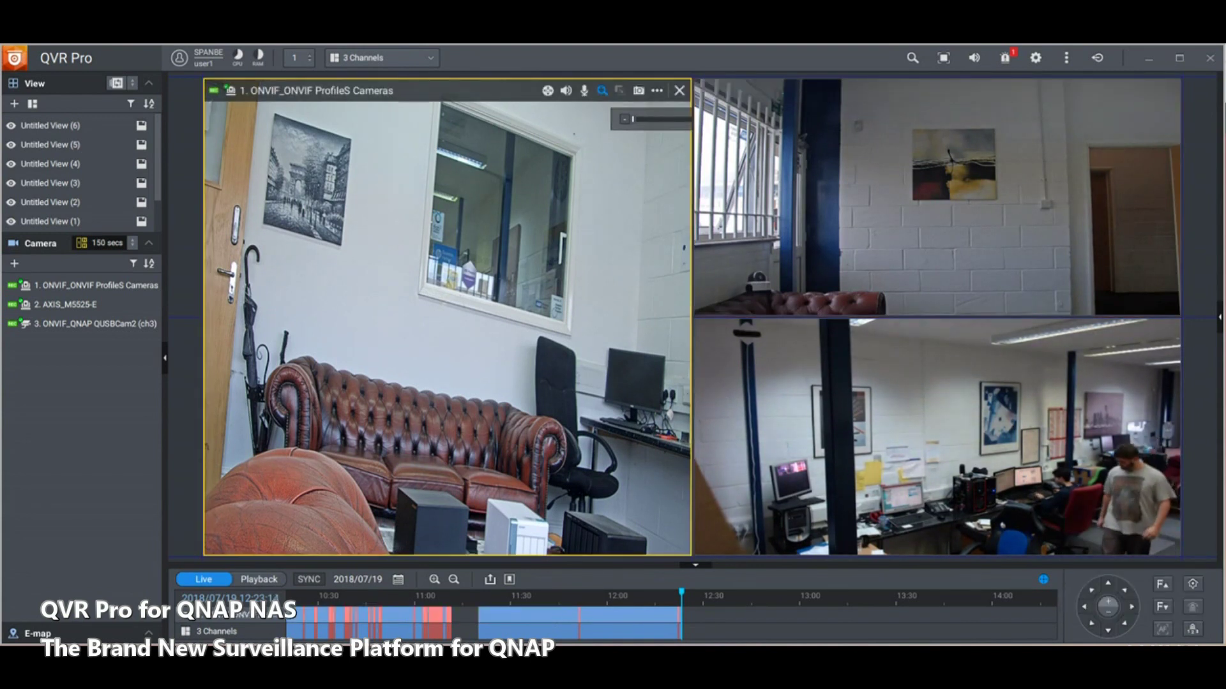
left_click(1193, 629)
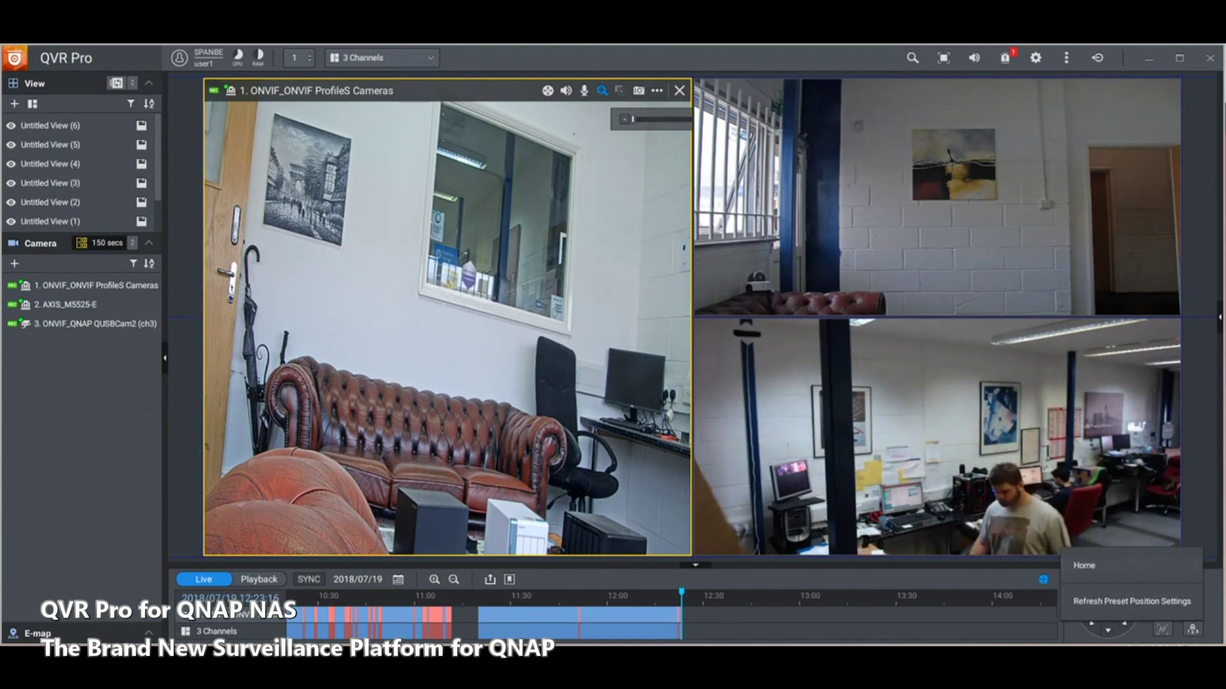
left_click(1117, 566)
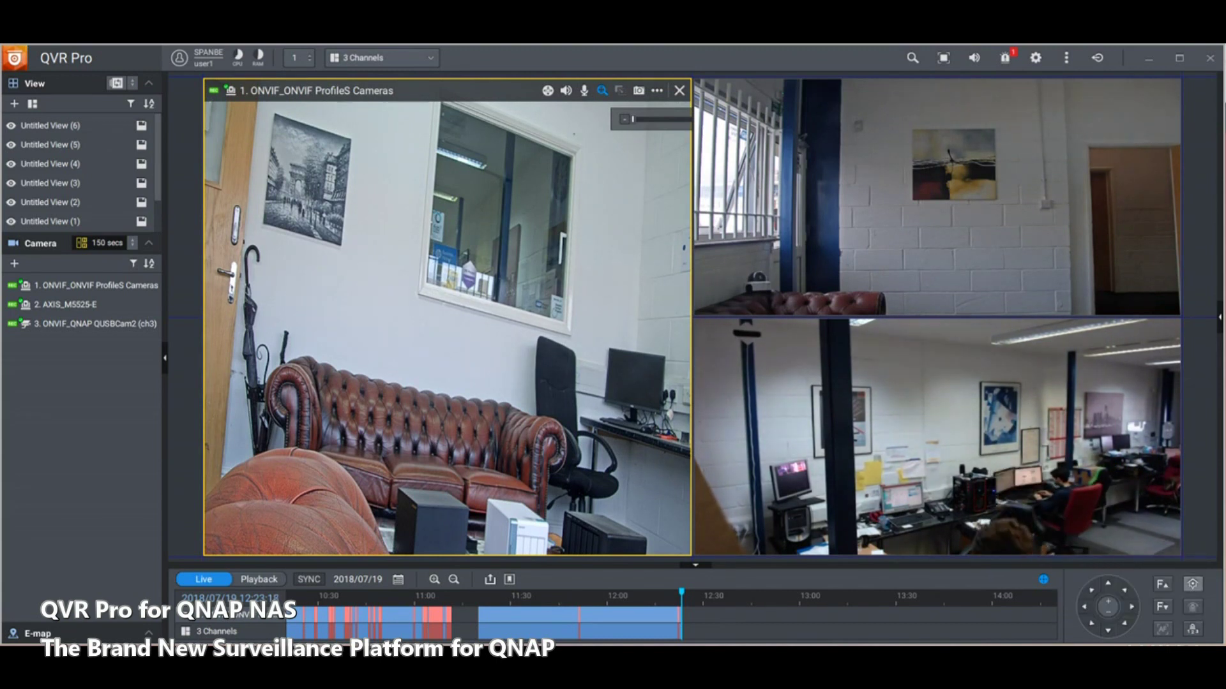
left_click(1192, 584)
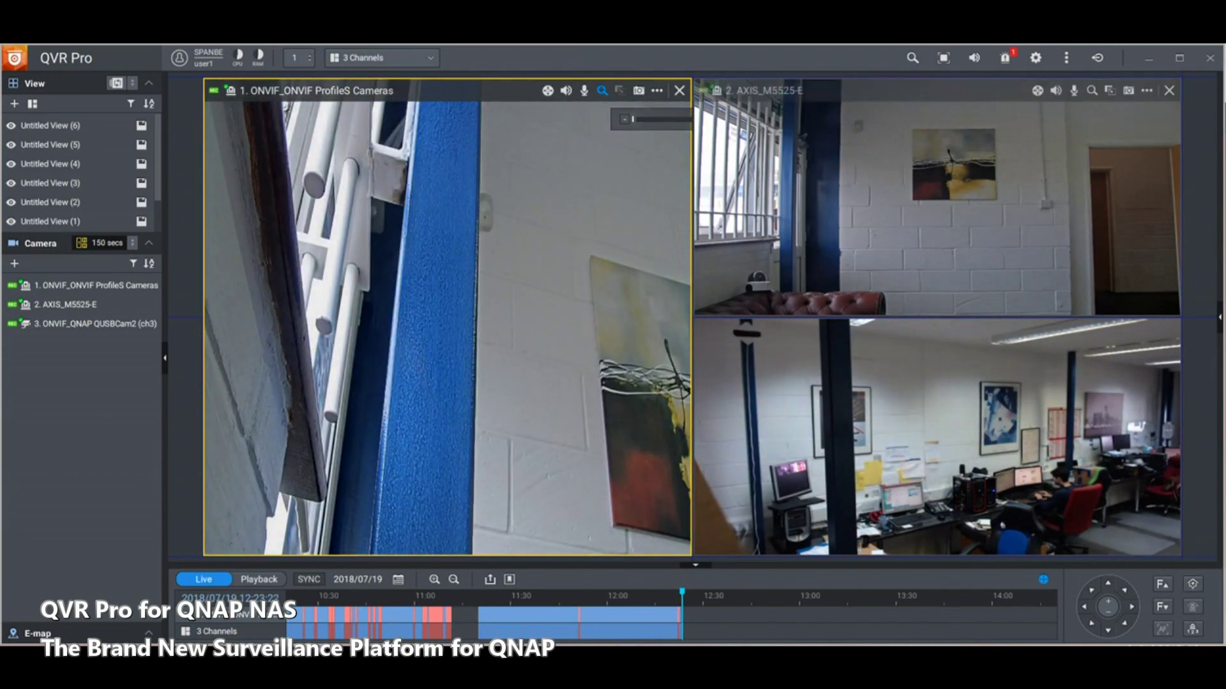
Close the ONVIF ProfileS and ONVIF_QNAP QUSBCam2 channels so only AXIS_M5525-E fills the view.
left_click(937, 211)
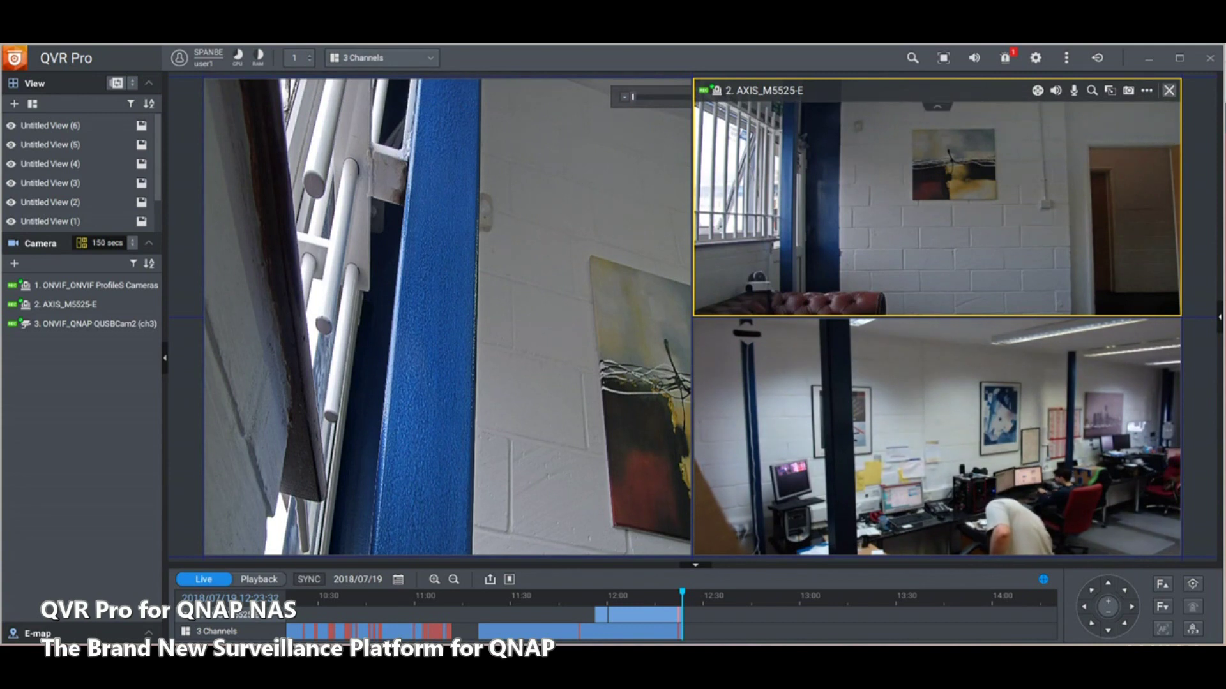
left_click(680, 90)
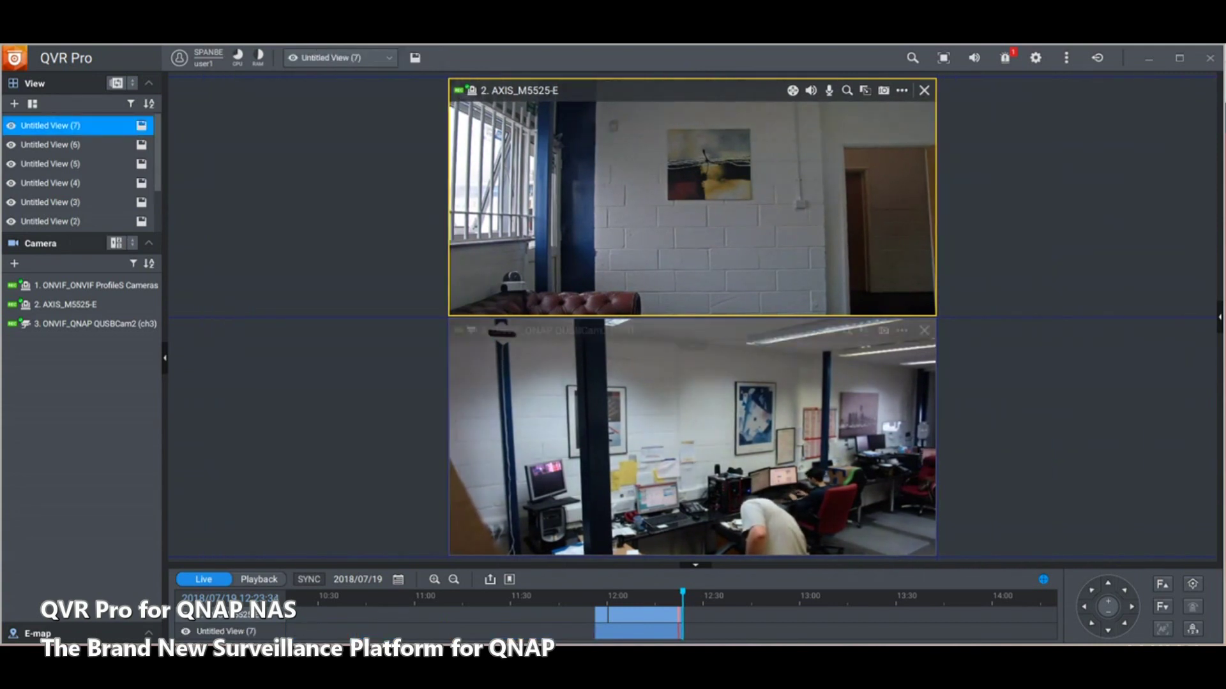
left_click(924, 330)
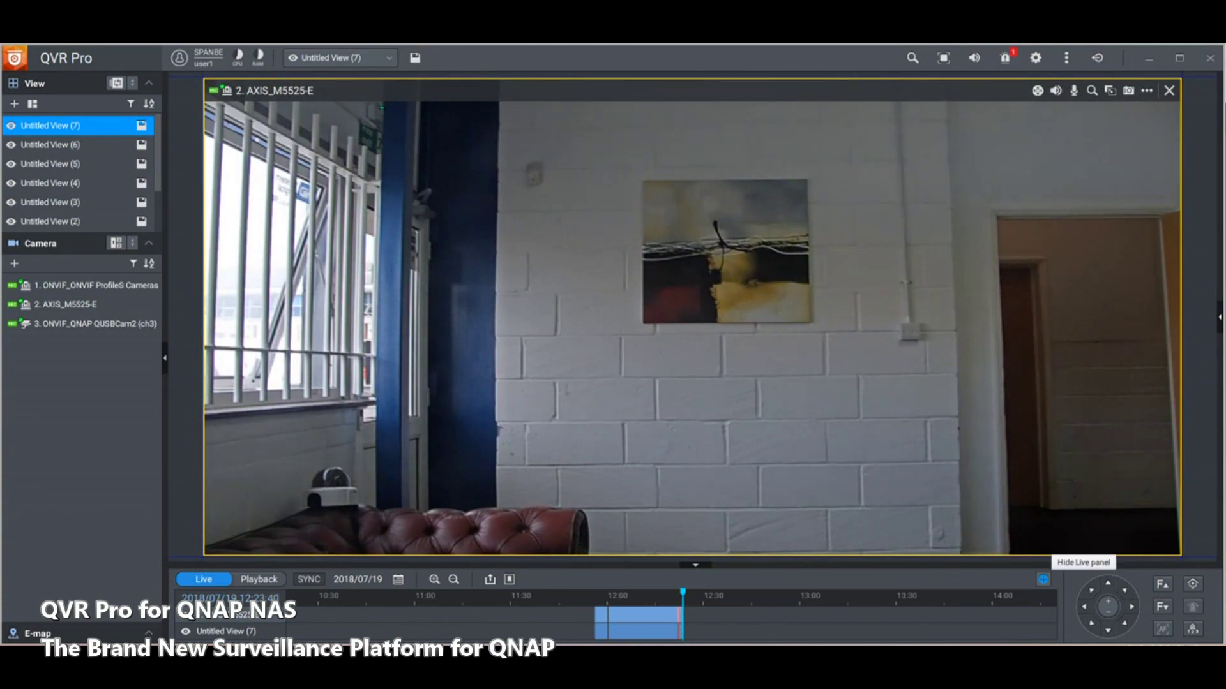
Hide and restore the live panel, and turn the AXIS_M5525-E camera toward the open door and sofa.
left_click(1084, 559)
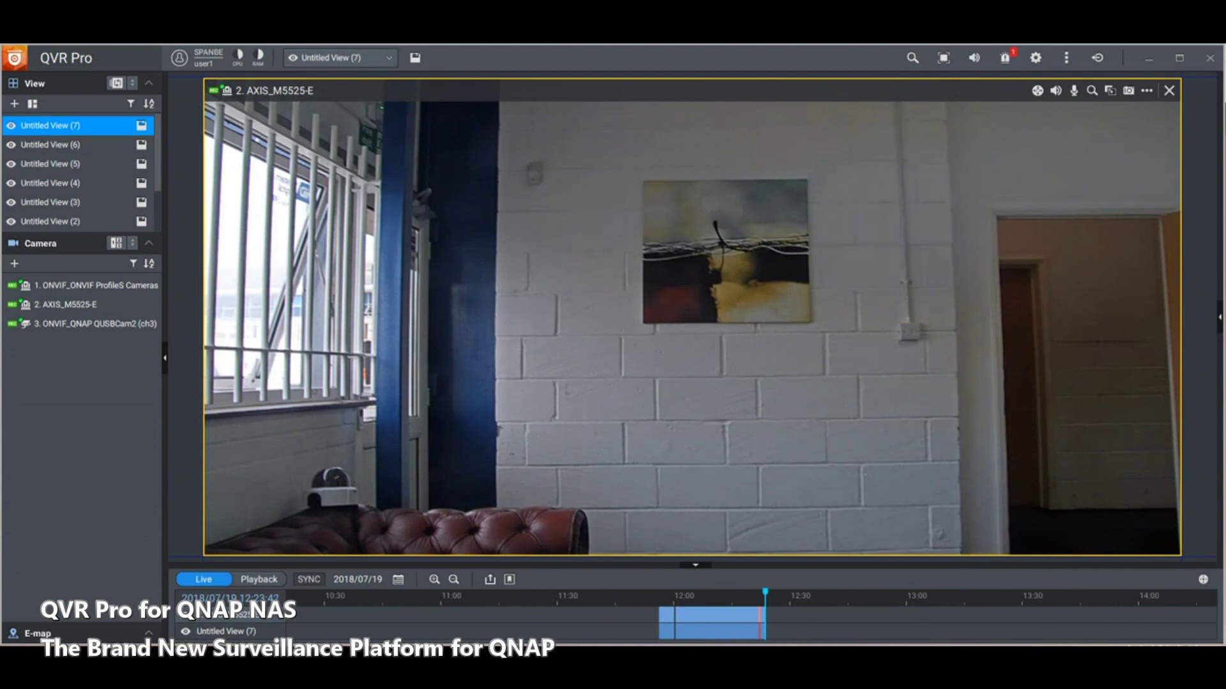
left_click(1203, 579)
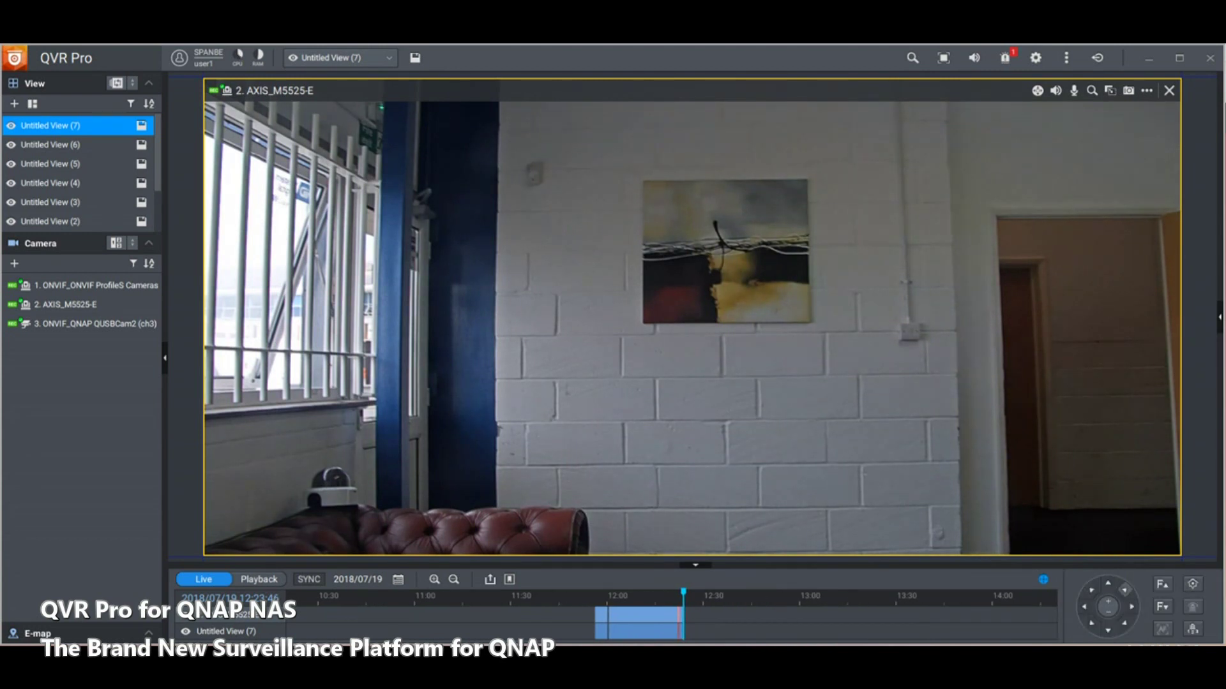
left_click(1125, 589)
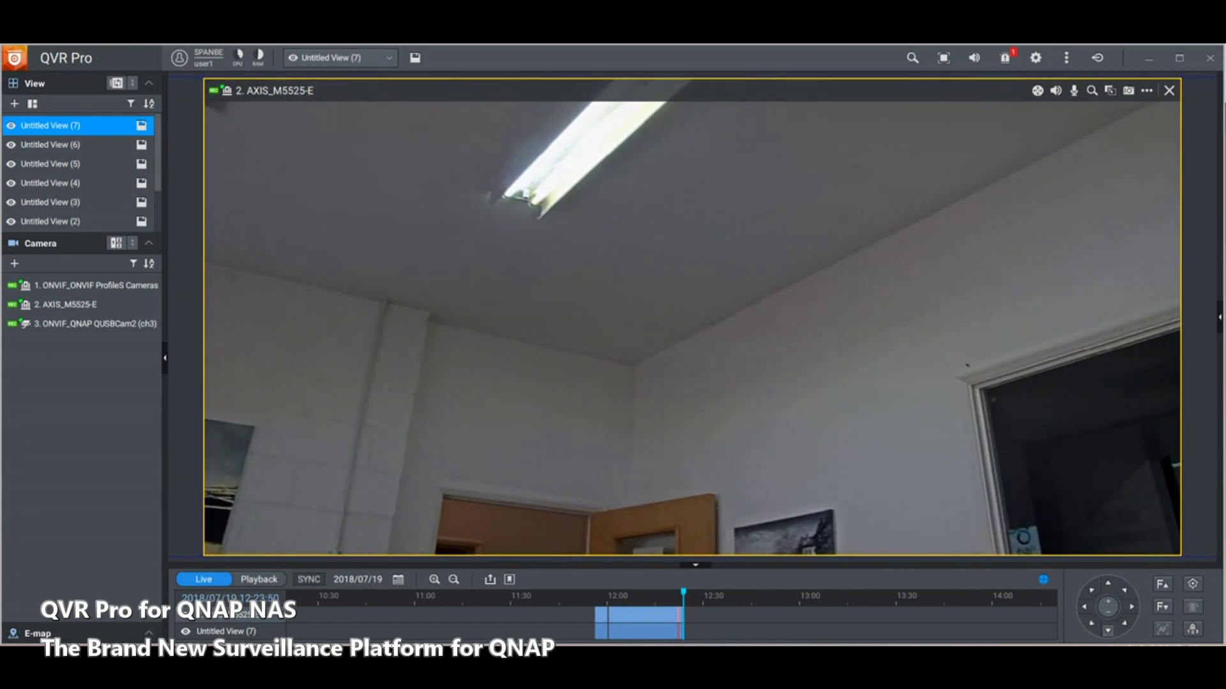
left_click(1125, 623)
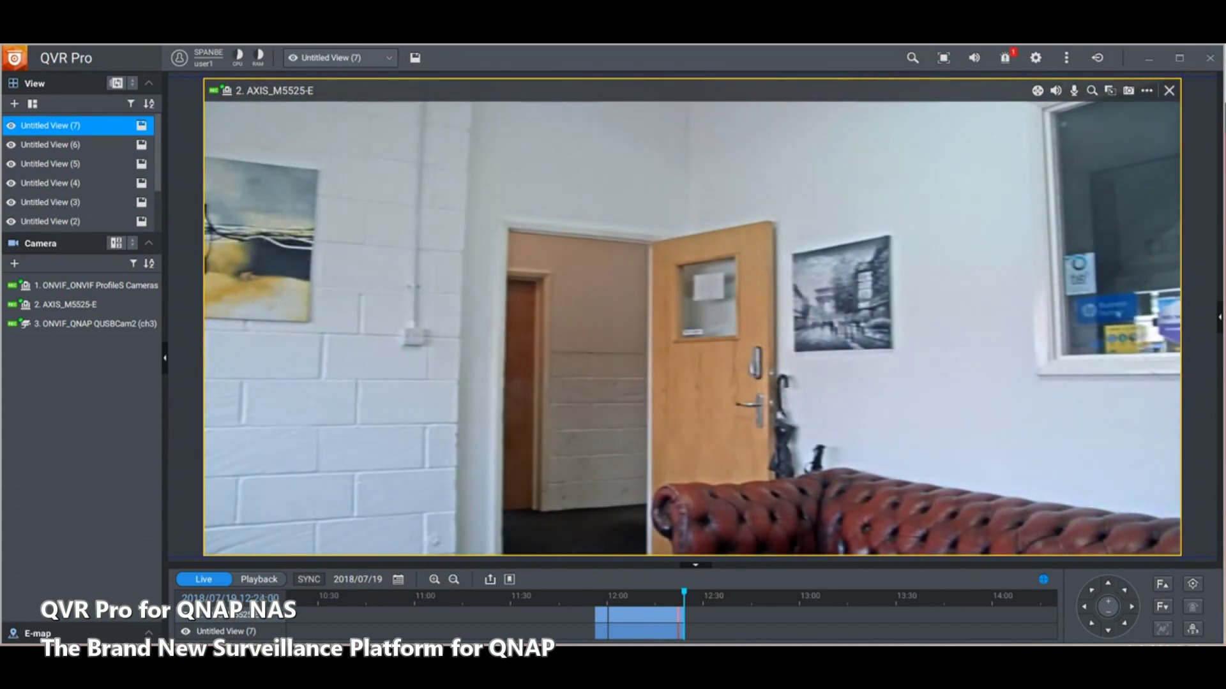
Set a region of interest over the full height of the doorway in AXIS_M5525-E and open the region channel's options.
left_click(1110, 90)
left_click_drag(454, 289, 397, 308)
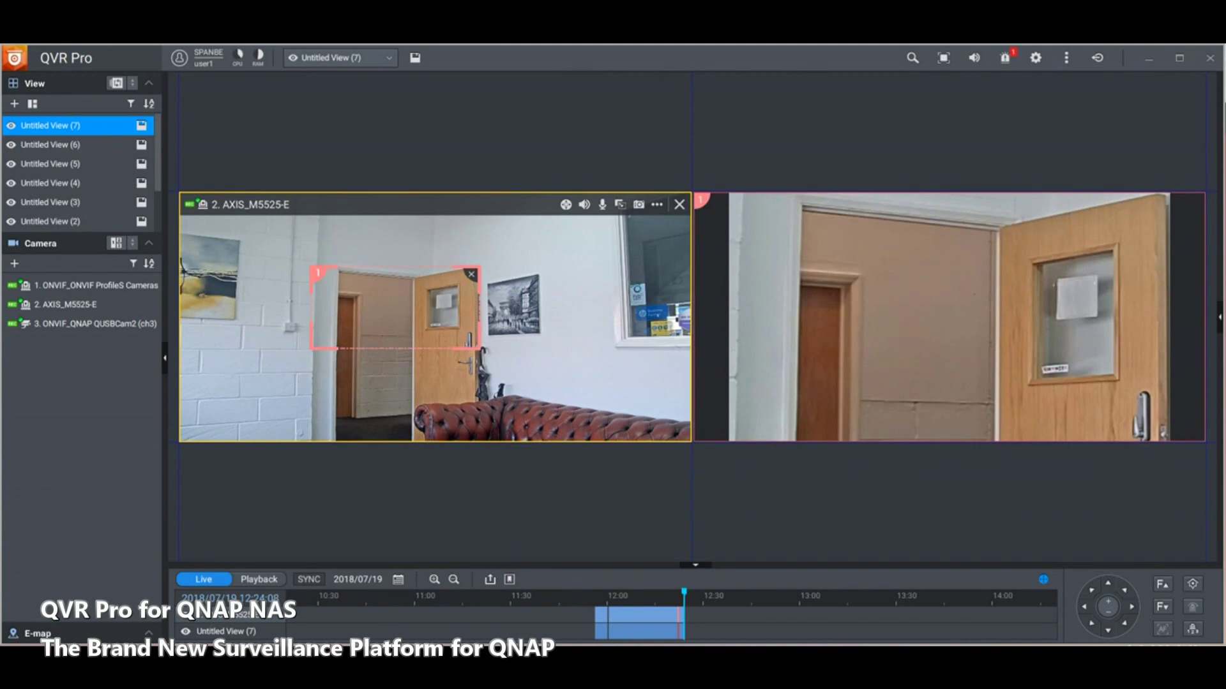
left_click_drag(396, 349, 395, 401)
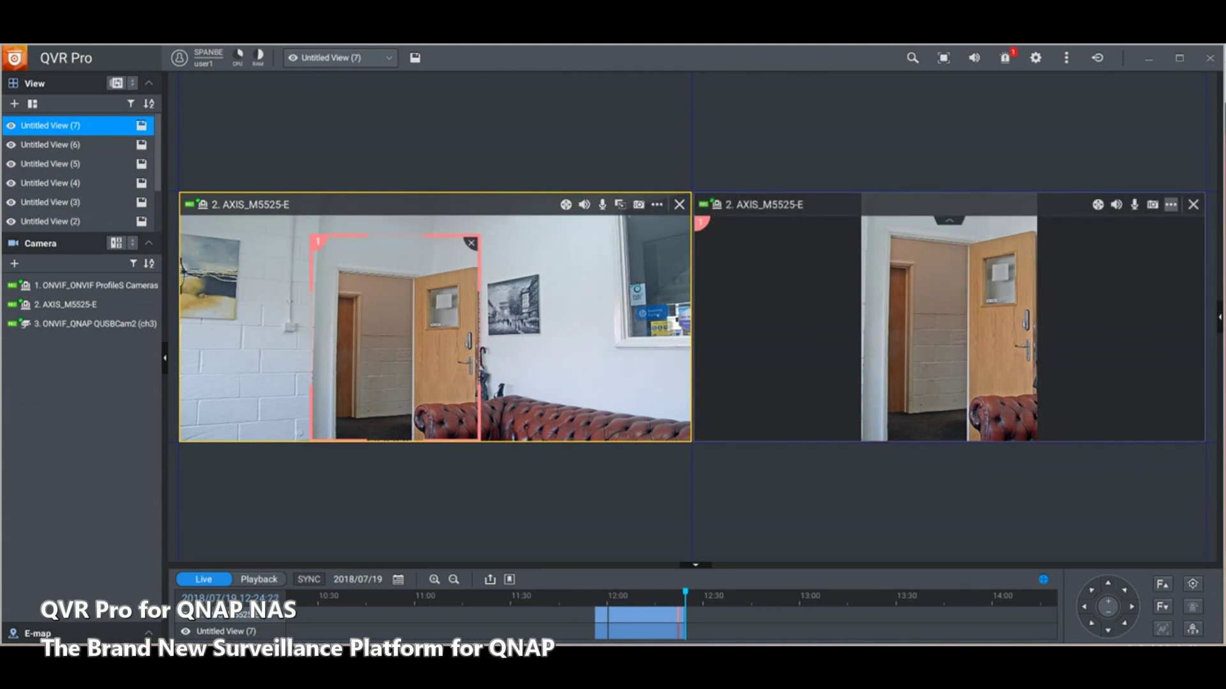
left_click(1171, 204)
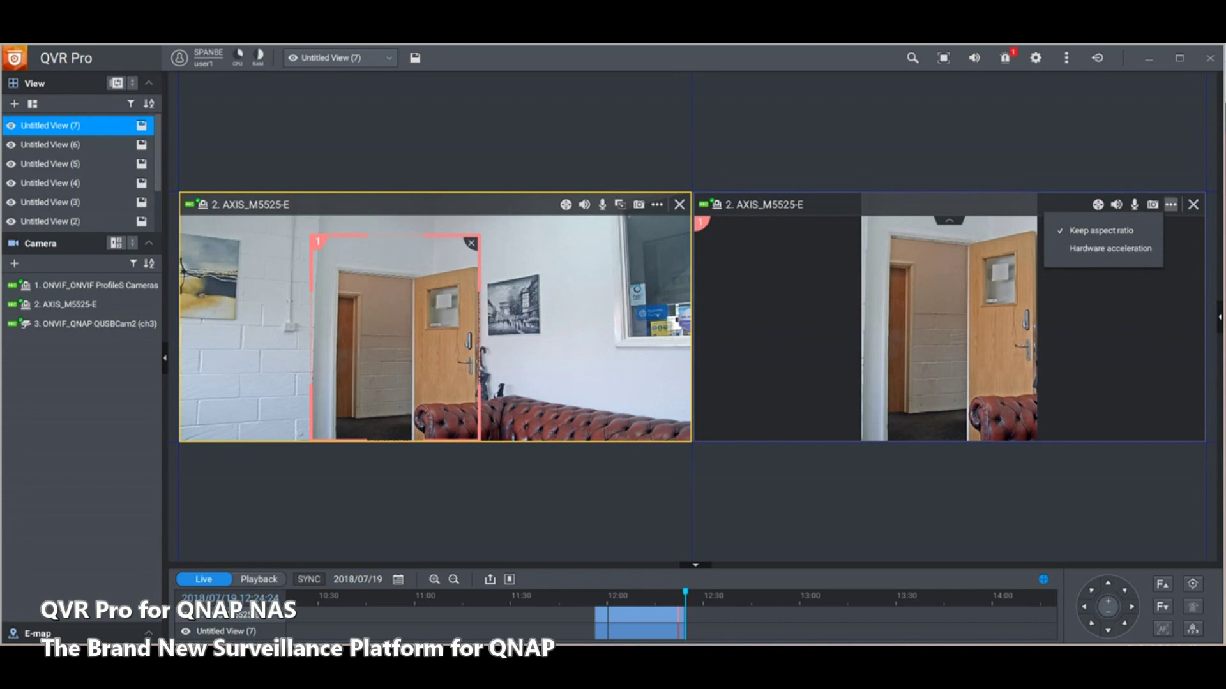
Show the event notifications and play back the AXIS_M5525-E Motion Detection event.
left_click(1005, 58)
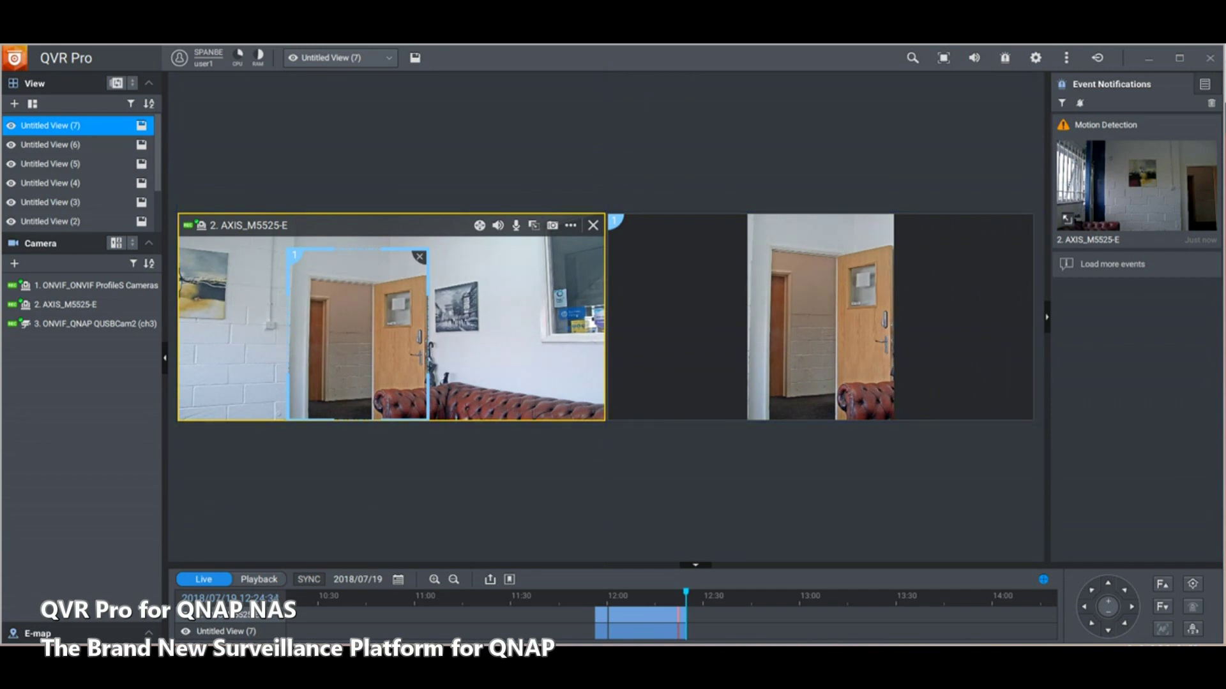
left_click(1068, 220)
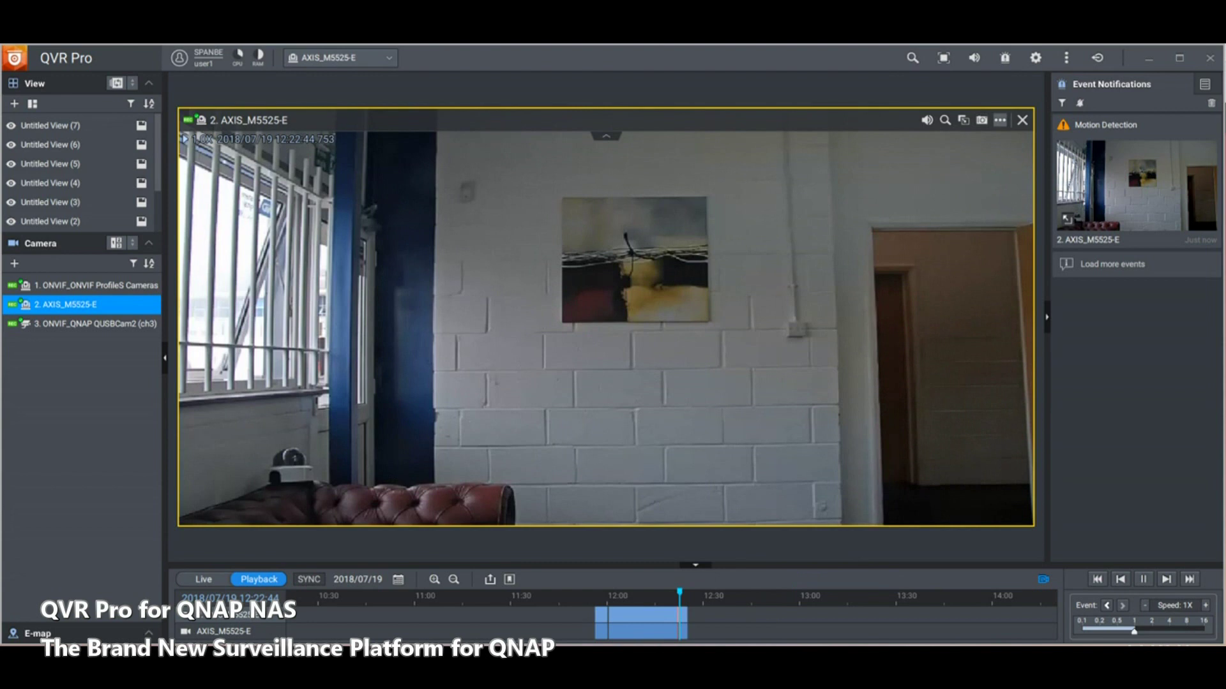
Open the saved Untitled View (6) and move its AXIS_M5525-E region of interest onto the doorway.
scroll(77, 189, "down", 1)
scroll(77, 185, "down", 2)
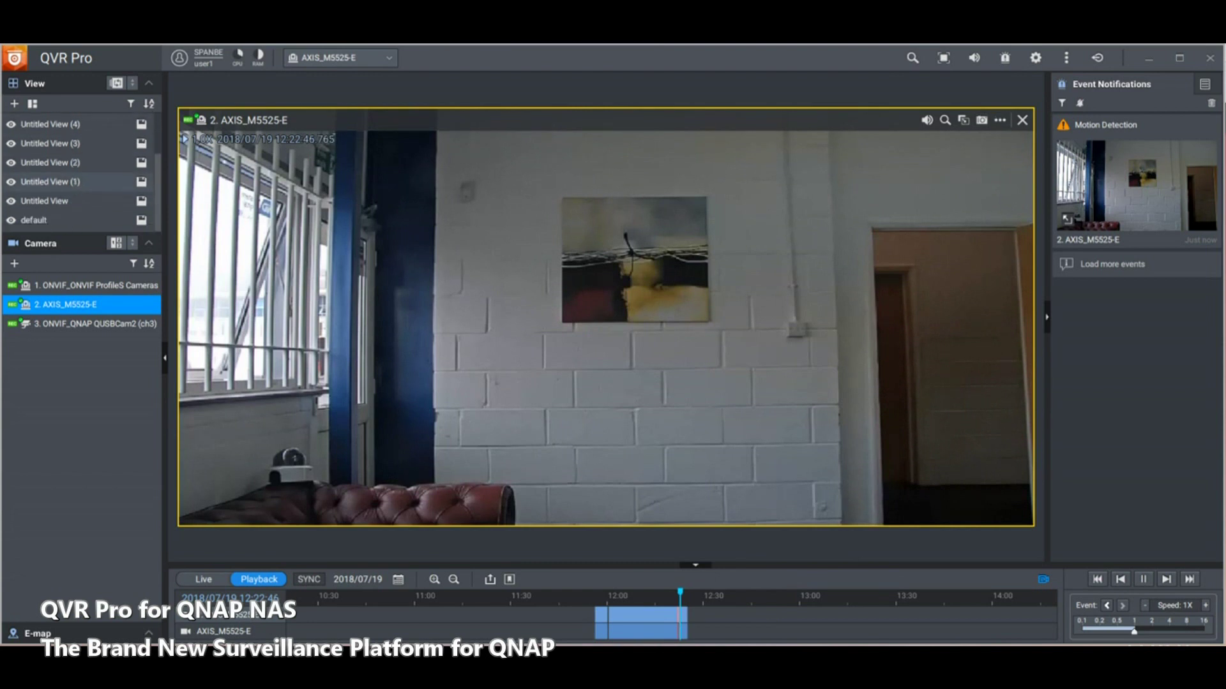
scroll(76, 173, "up", 3)
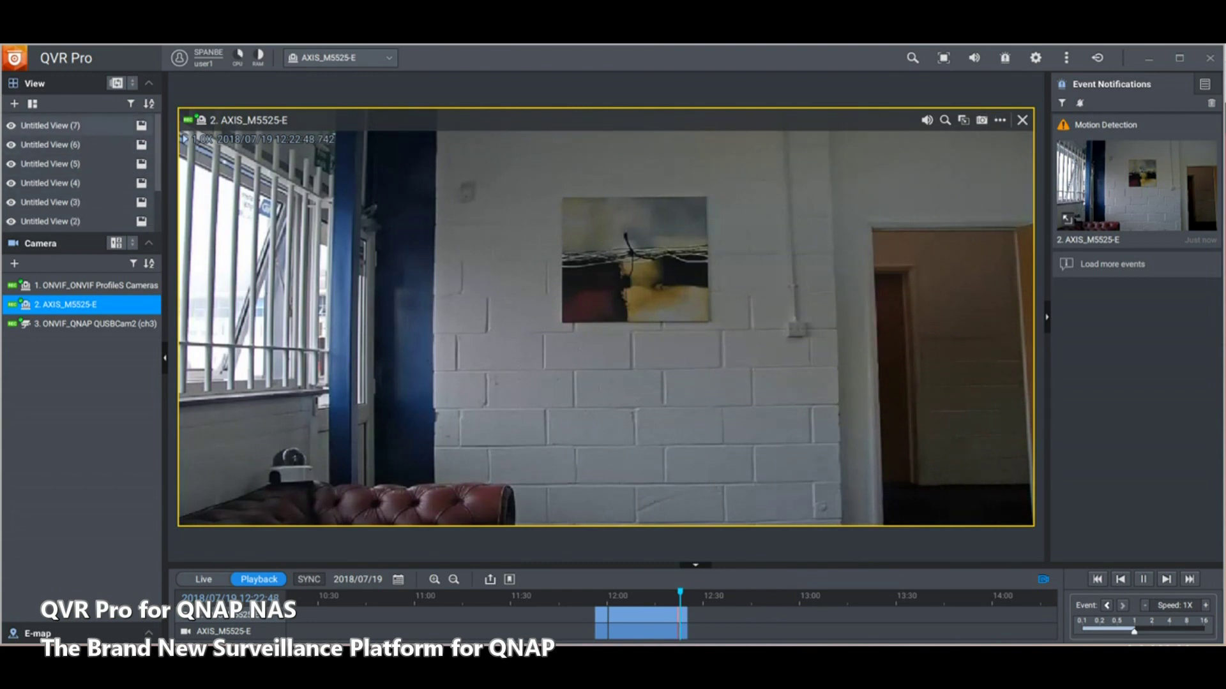
double_click(77, 145)
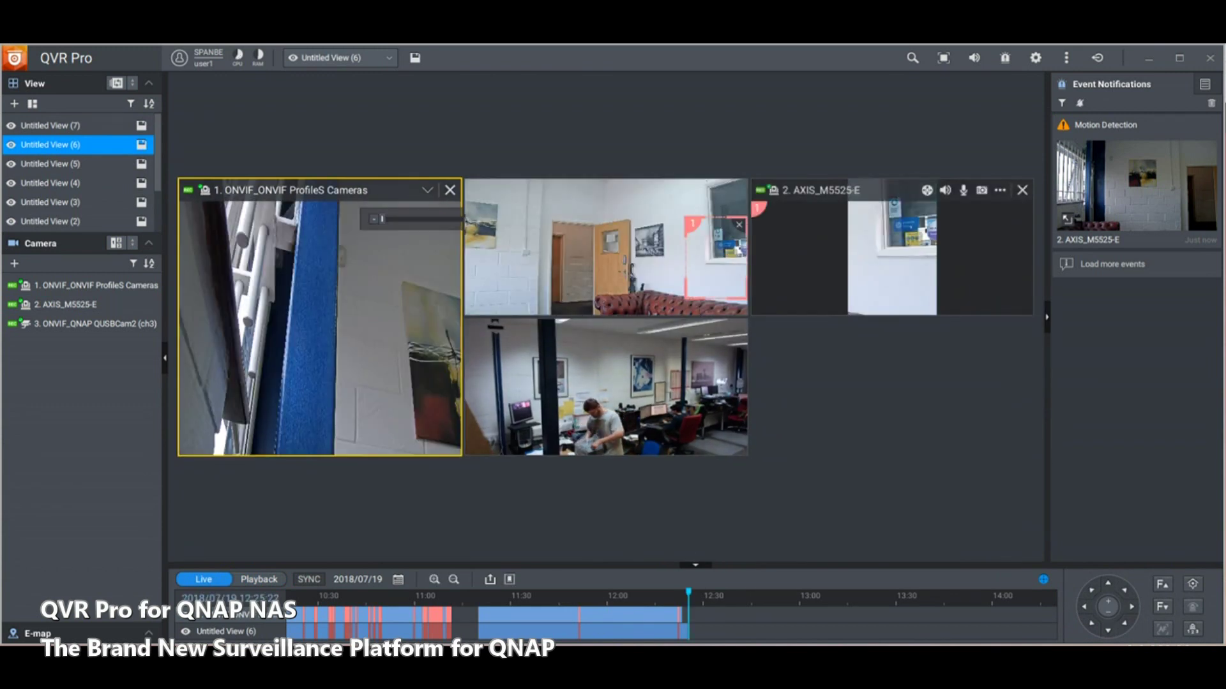
left_click(739, 250)
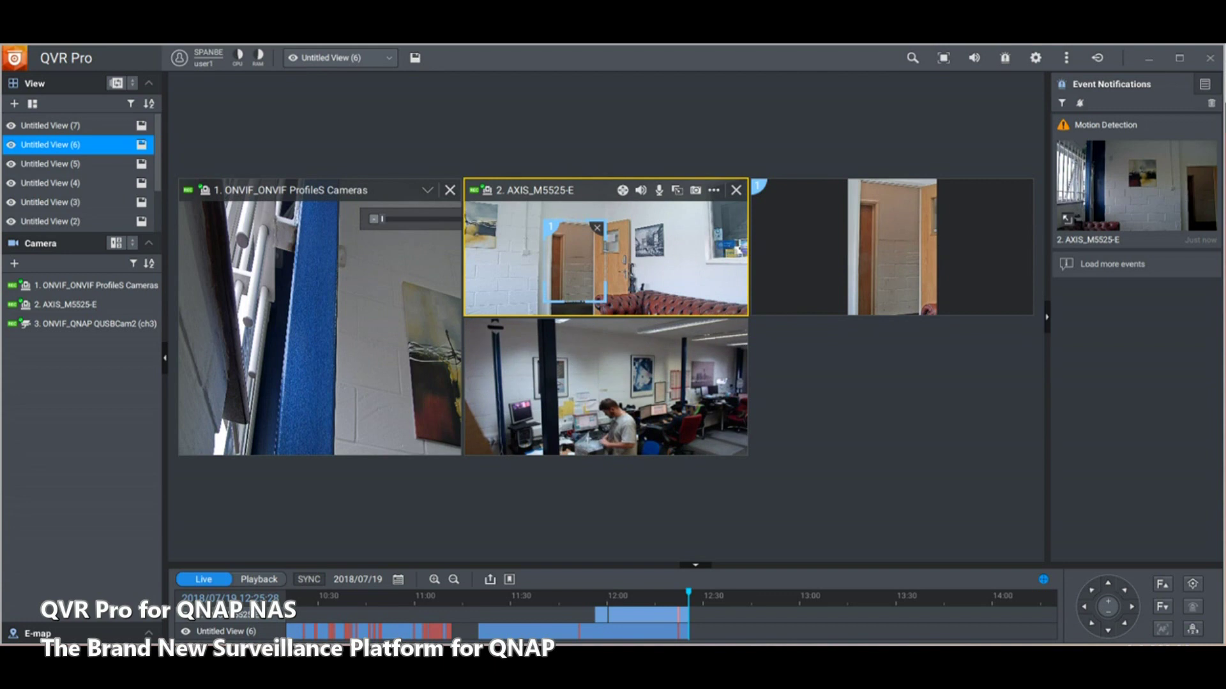
Show the on-screen PTZ controls on the ONVIF ProfileS camera and turn the camera with them.
left_click(427, 191)
left_click(427, 190)
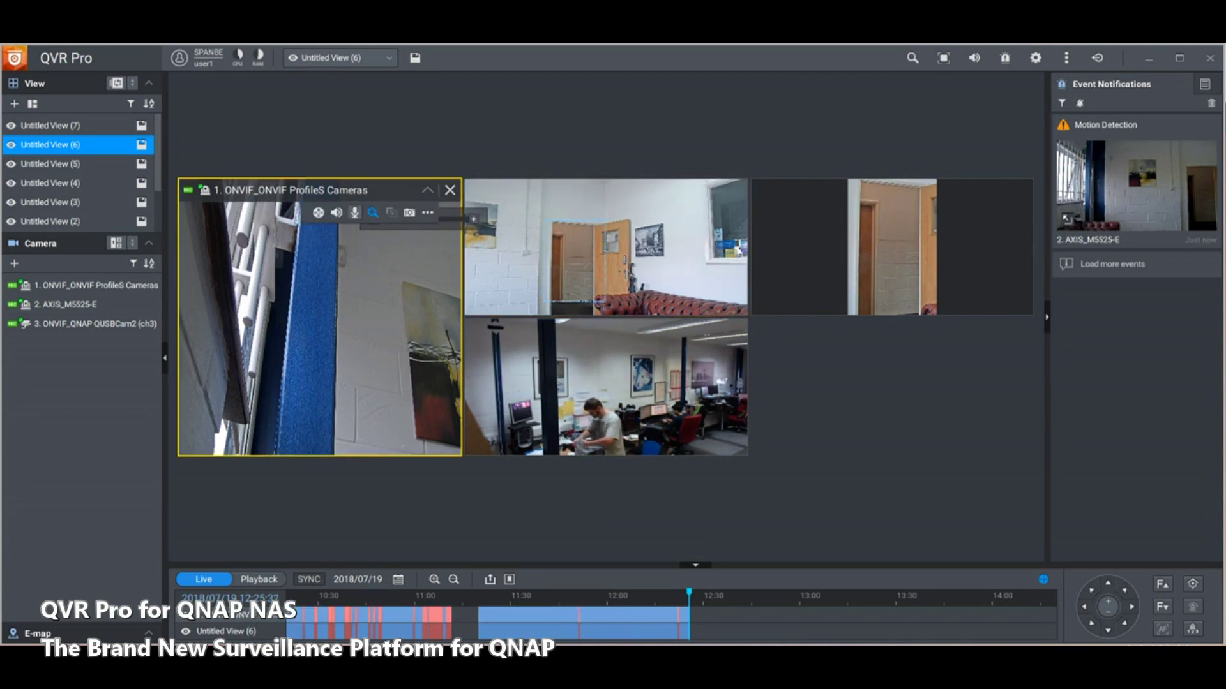
left_click(427, 213)
left_click(360, 254)
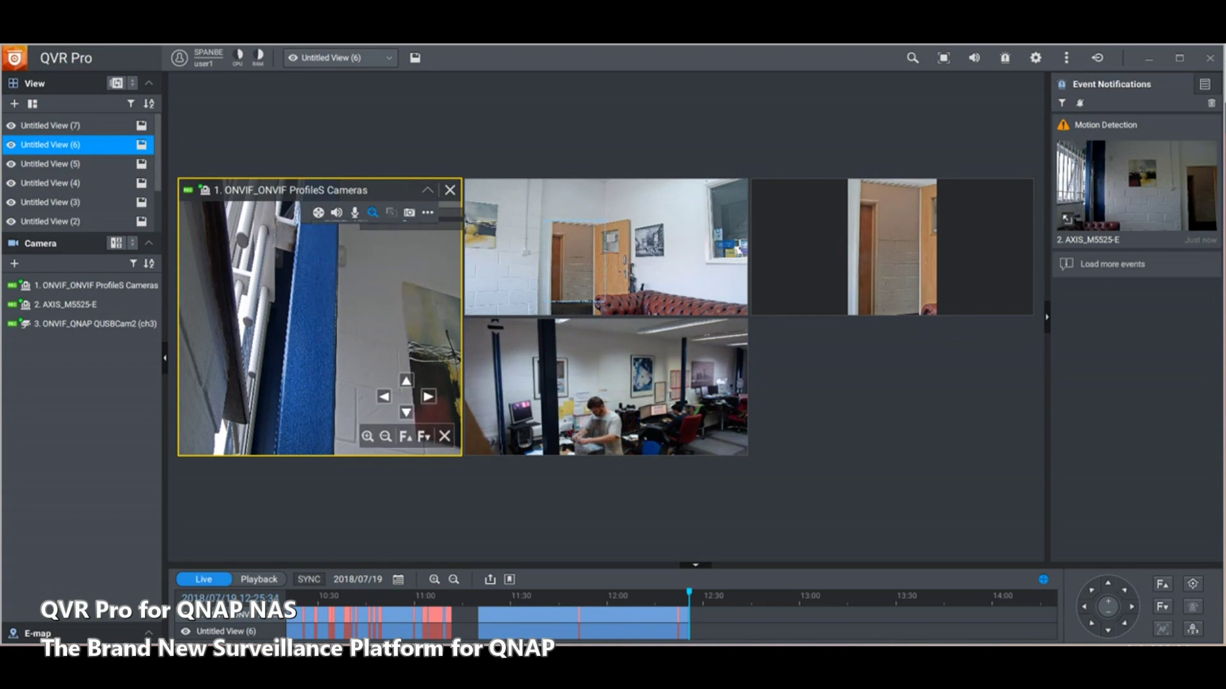
left_click(406, 413)
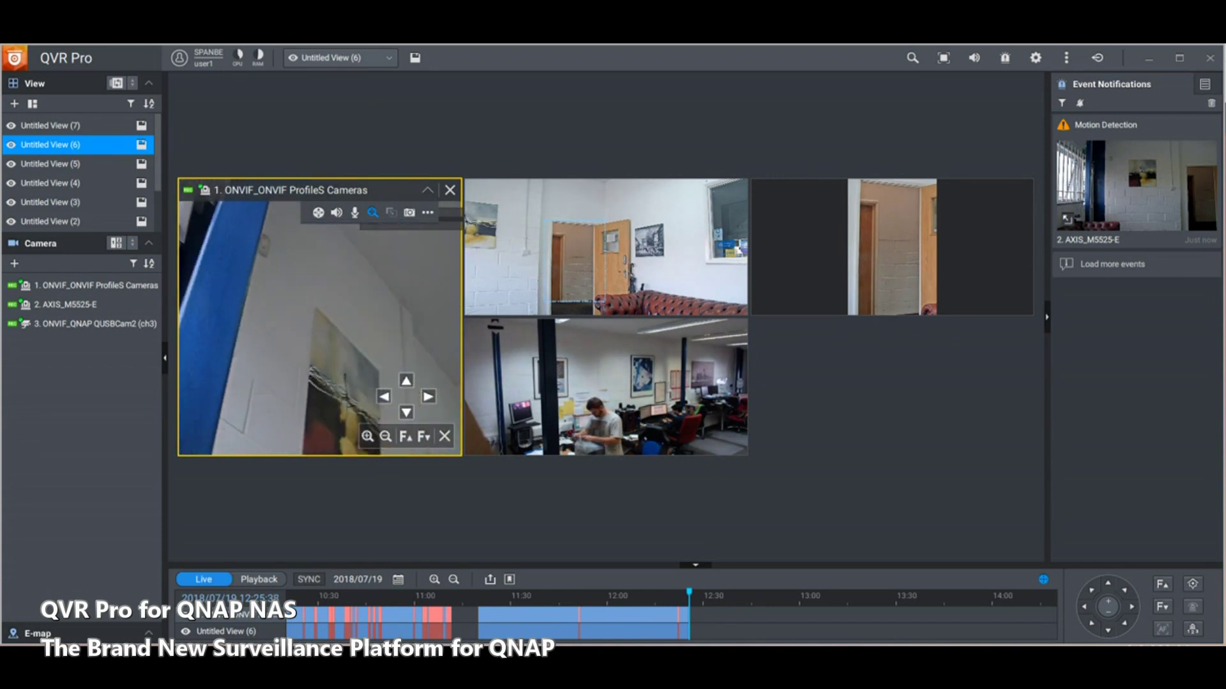